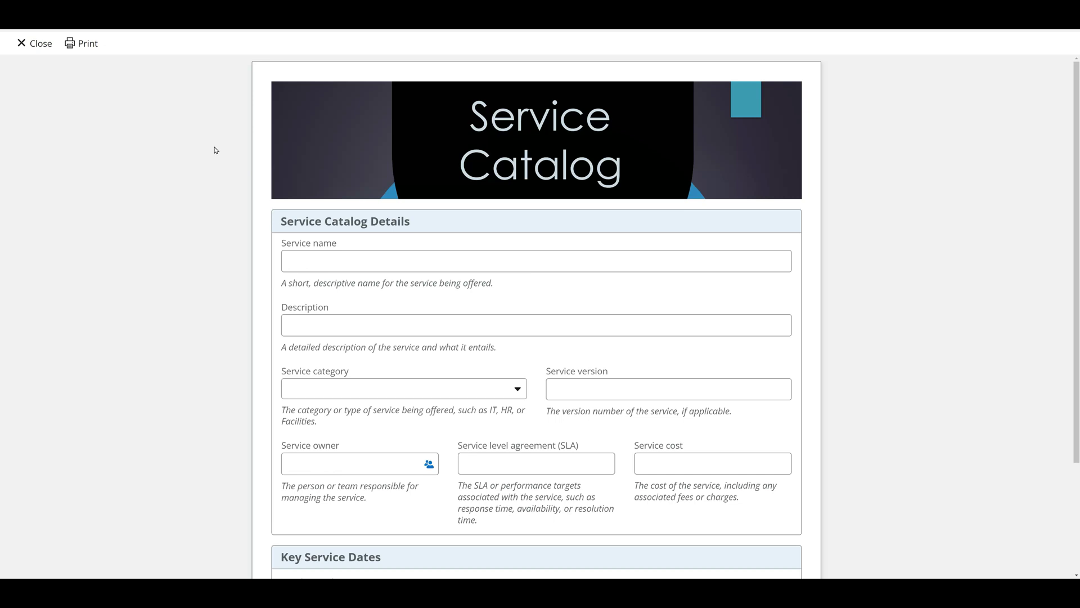
In the form preview, pick New App Request, then Hardware, as Service category and expand Service Documentation.
scroll(900, 276, down, 3)
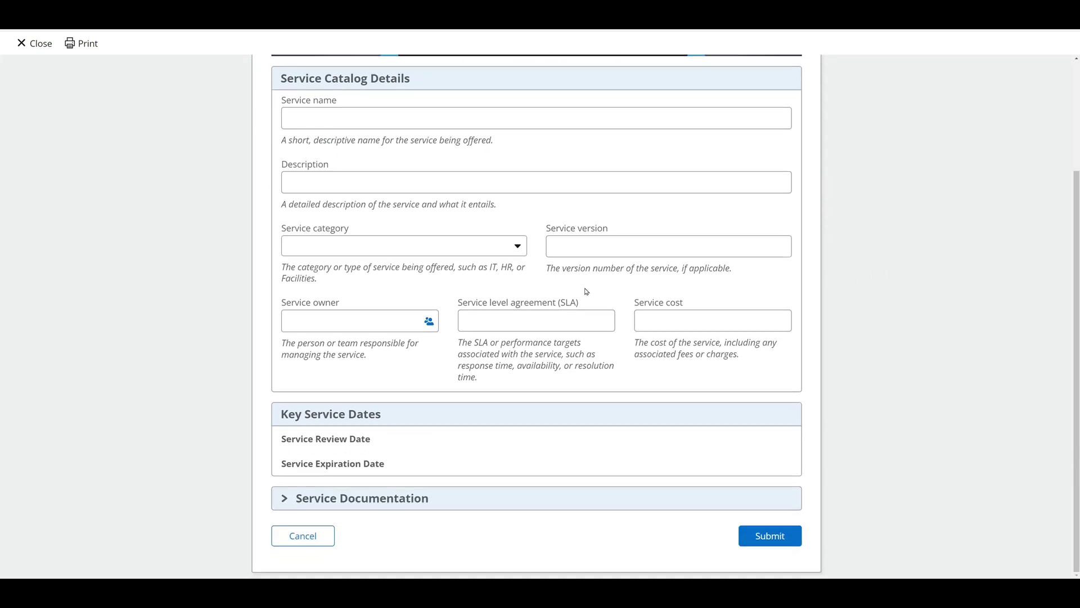
click(363, 245)
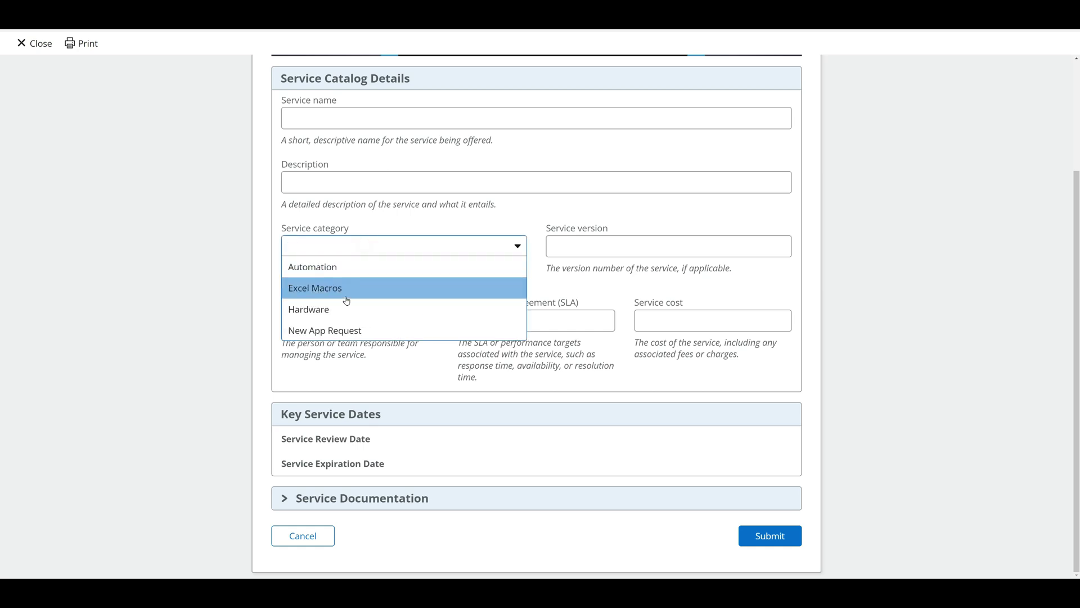
click(333, 334)
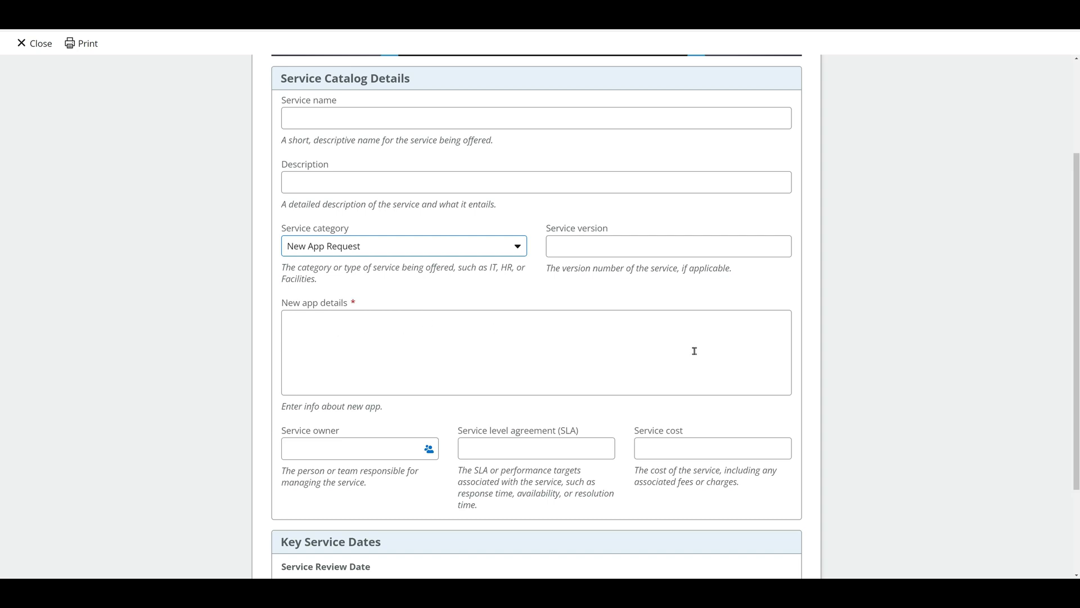
click(374, 243)
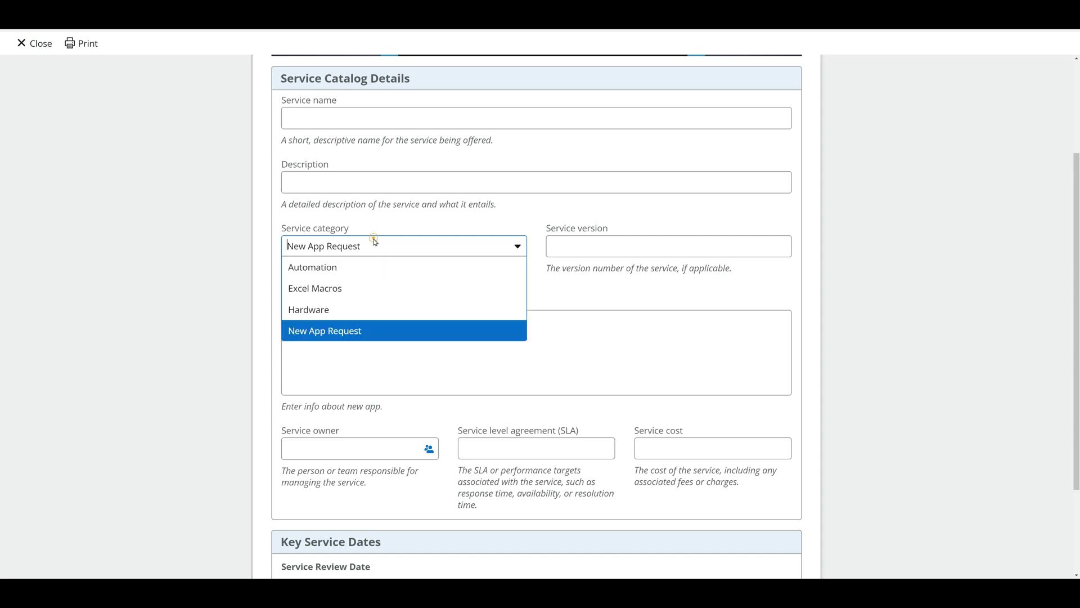
click(342, 309)
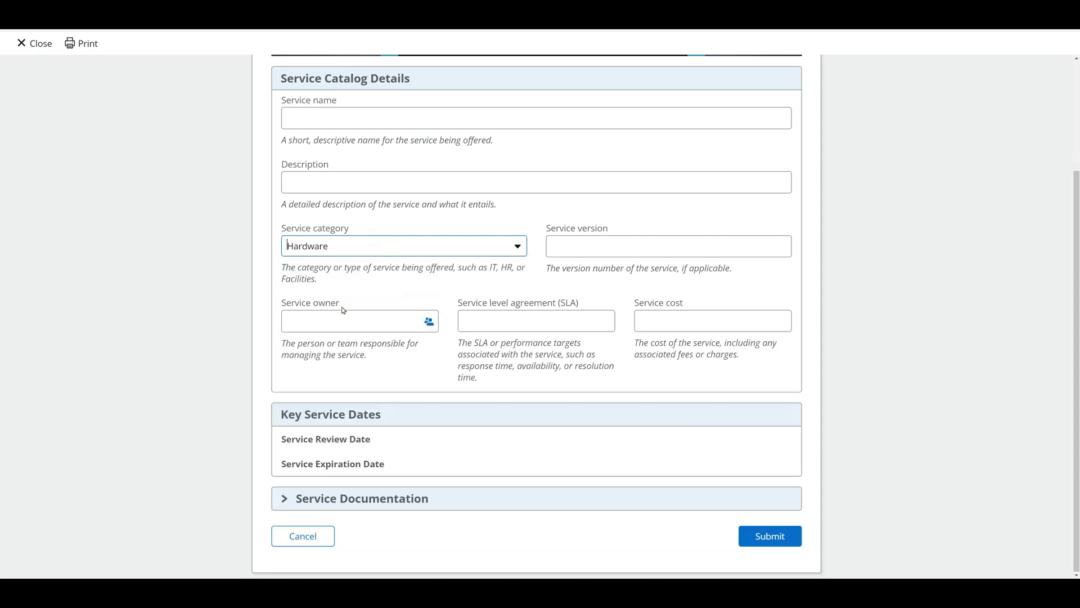
click(285, 497)
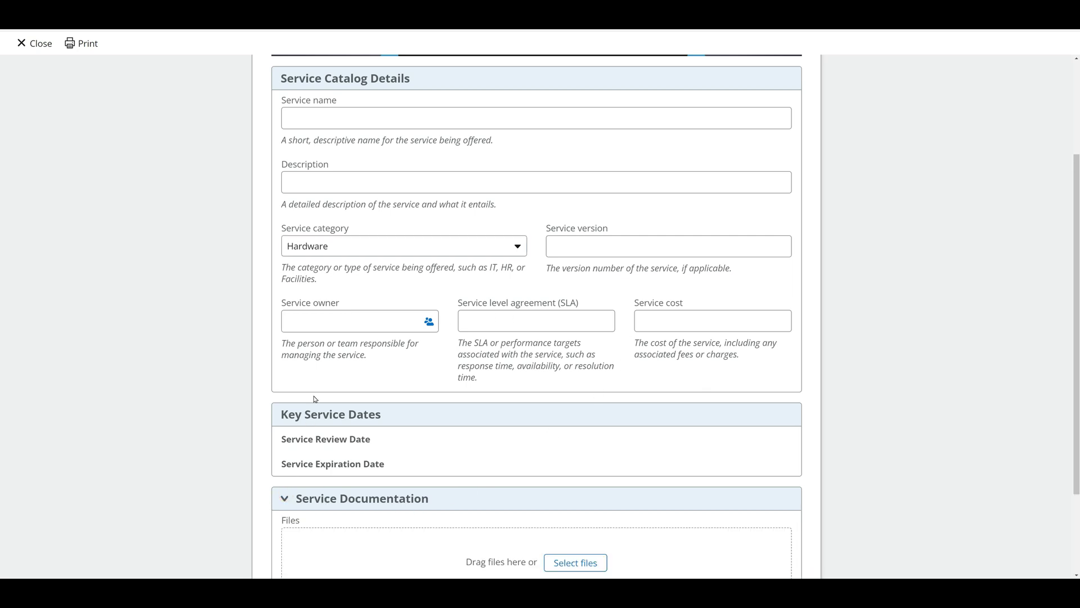
Switch Service category to Excel Macros, move focus off and back, then close the preview.
click(332, 245)
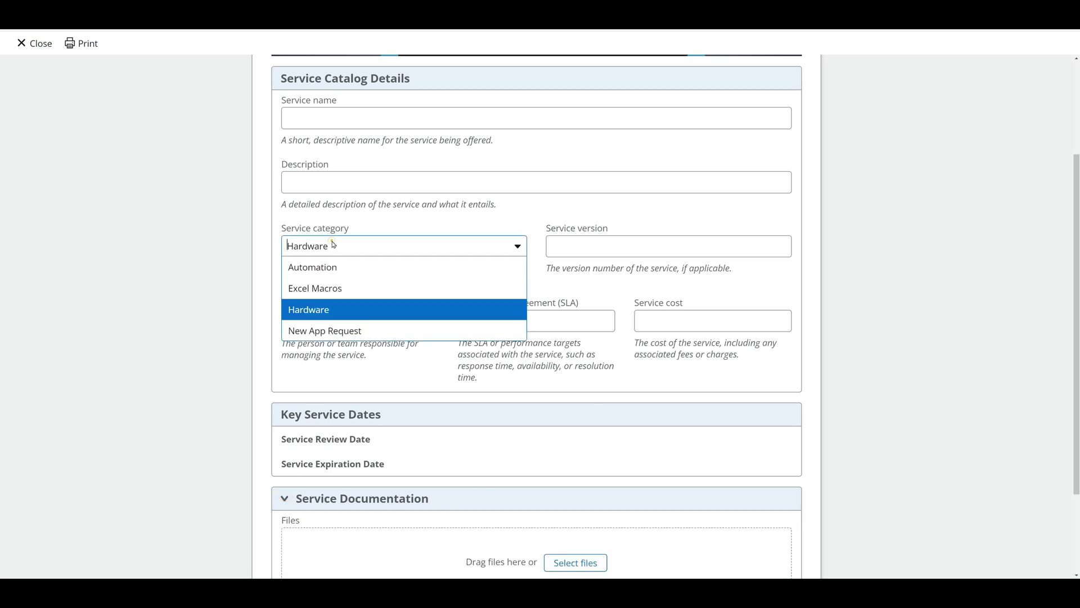
click(317, 291)
scroll(317, 293, down, 3)
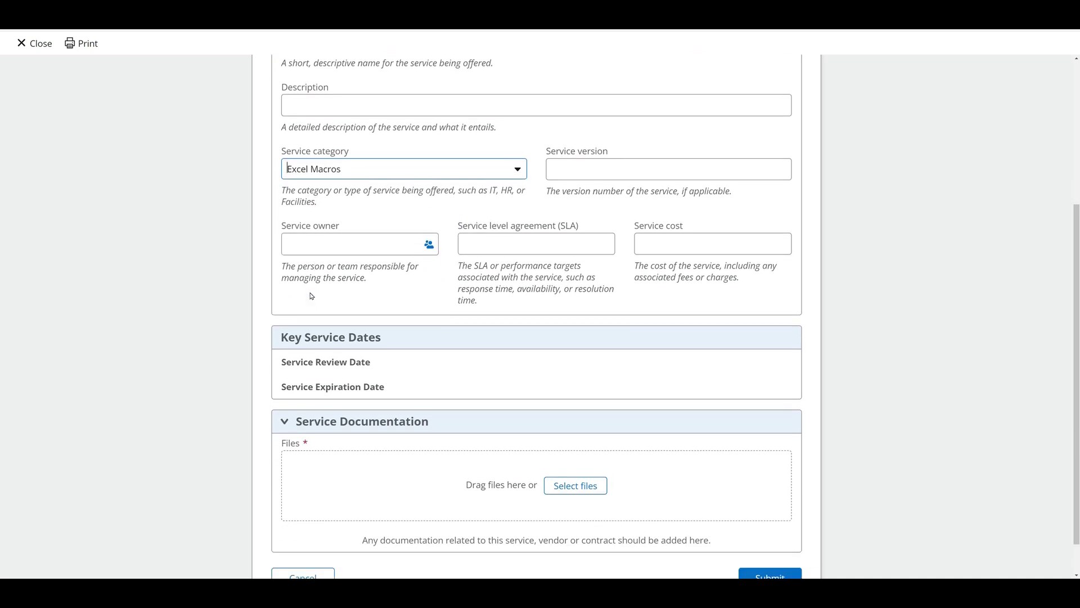
click(308, 437)
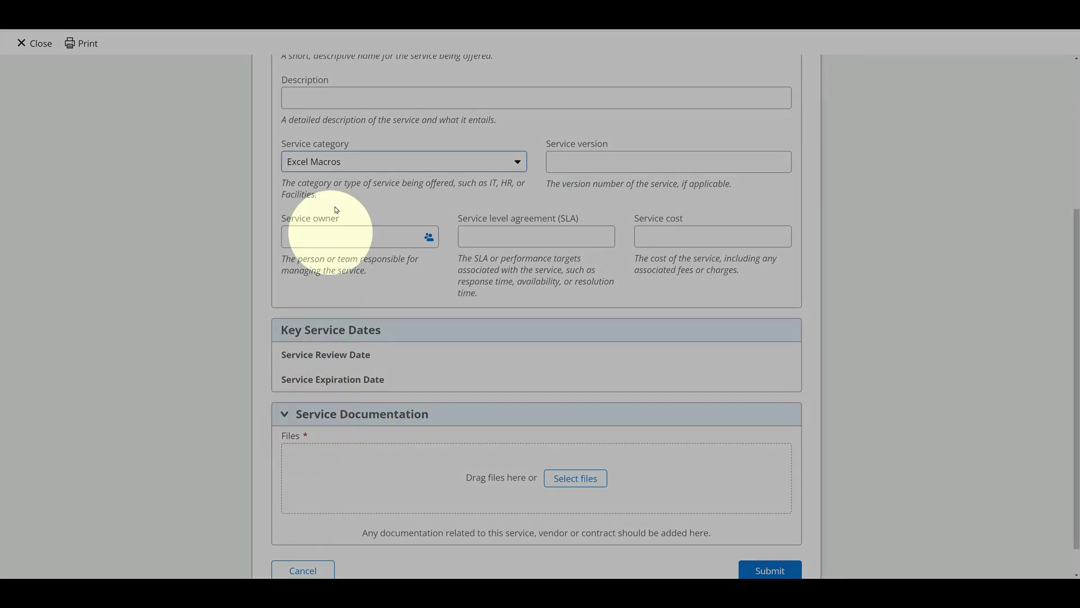
click(340, 162)
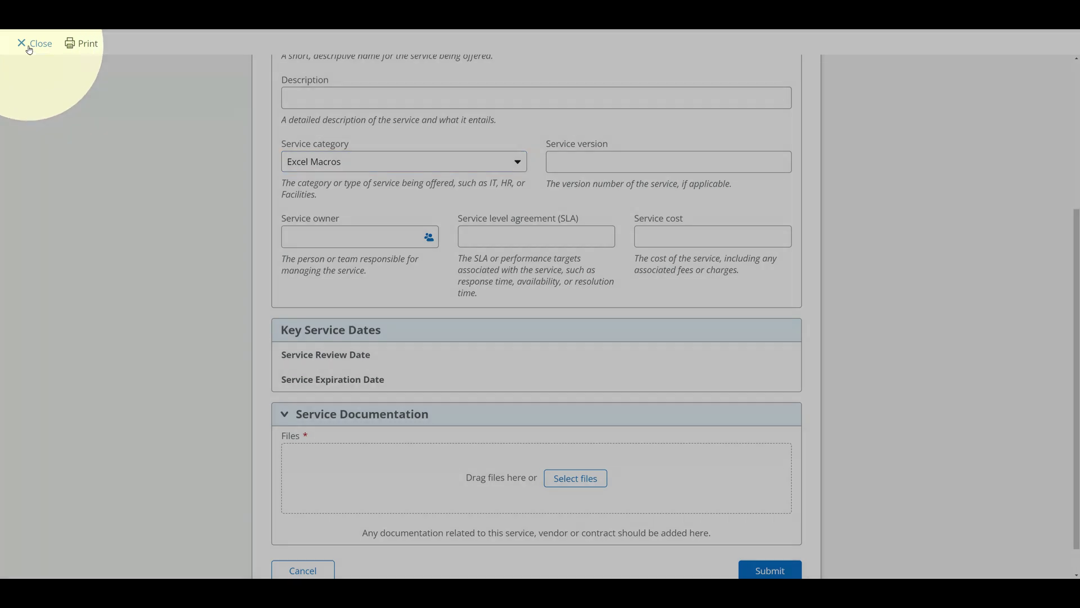
click(29, 51)
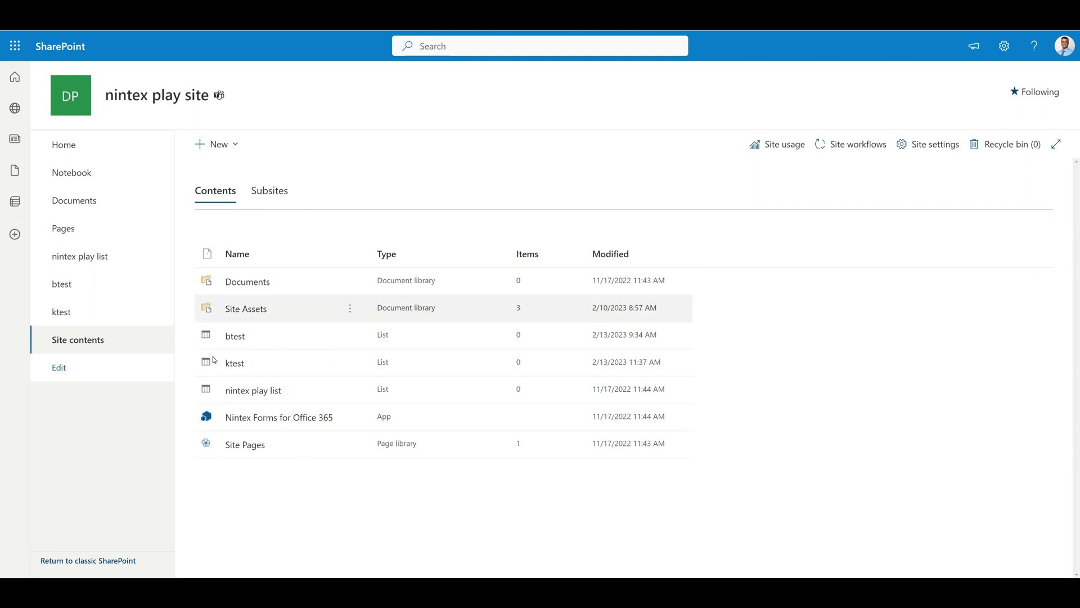
Create a new blank list named Service-Catalog on the nintex play site.
click(225, 145)
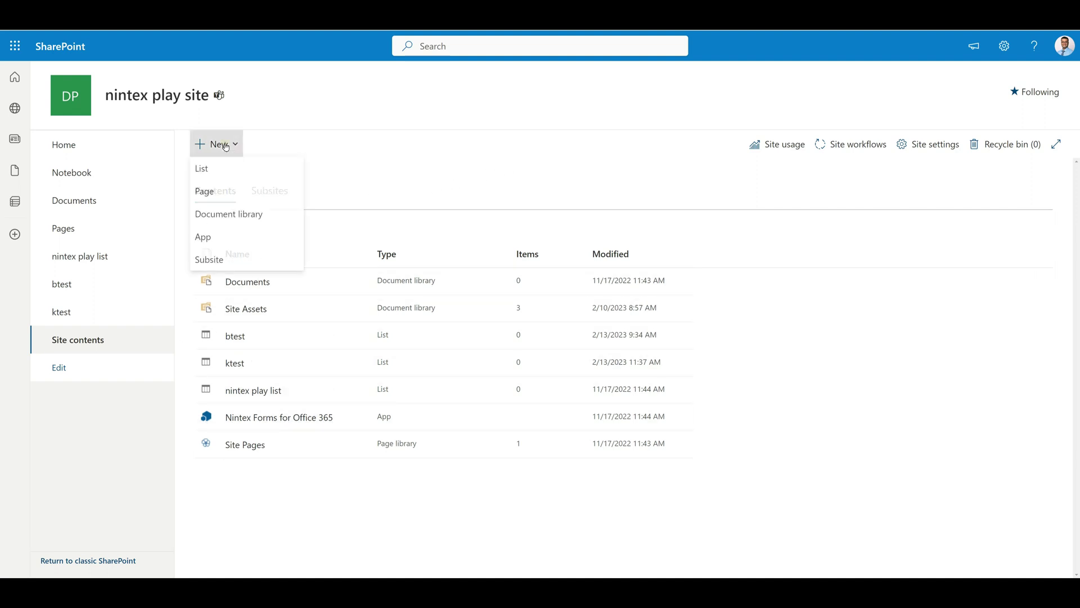
click(222, 172)
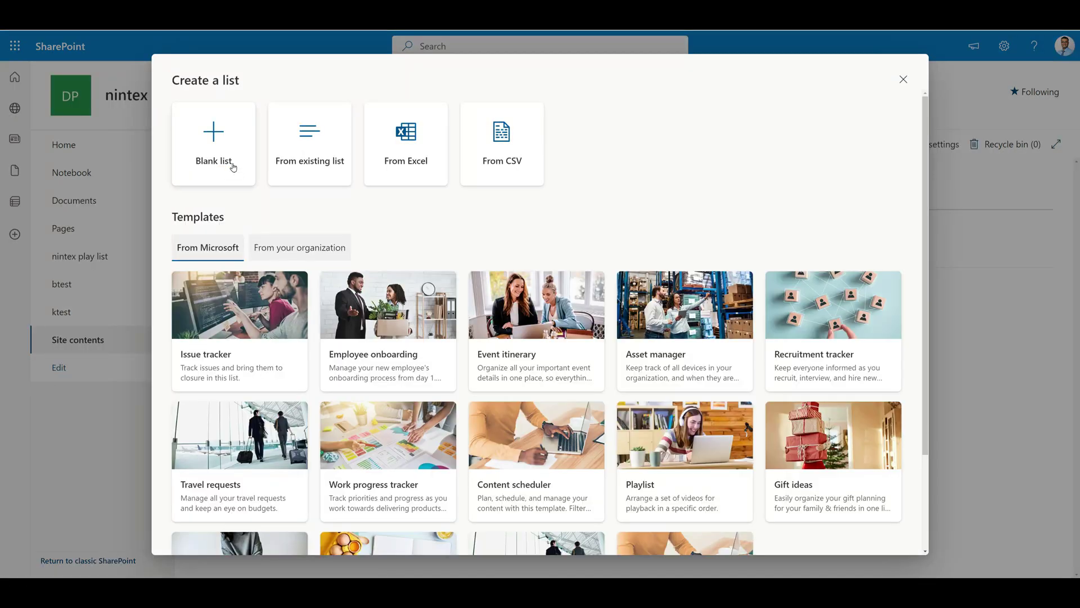
click(233, 167)
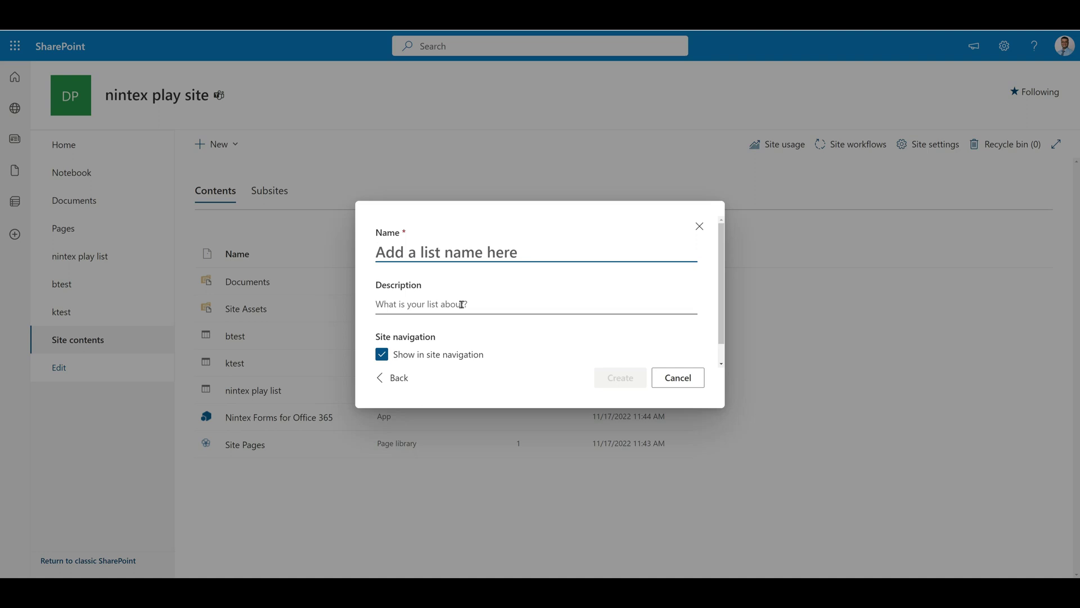
text(Service)
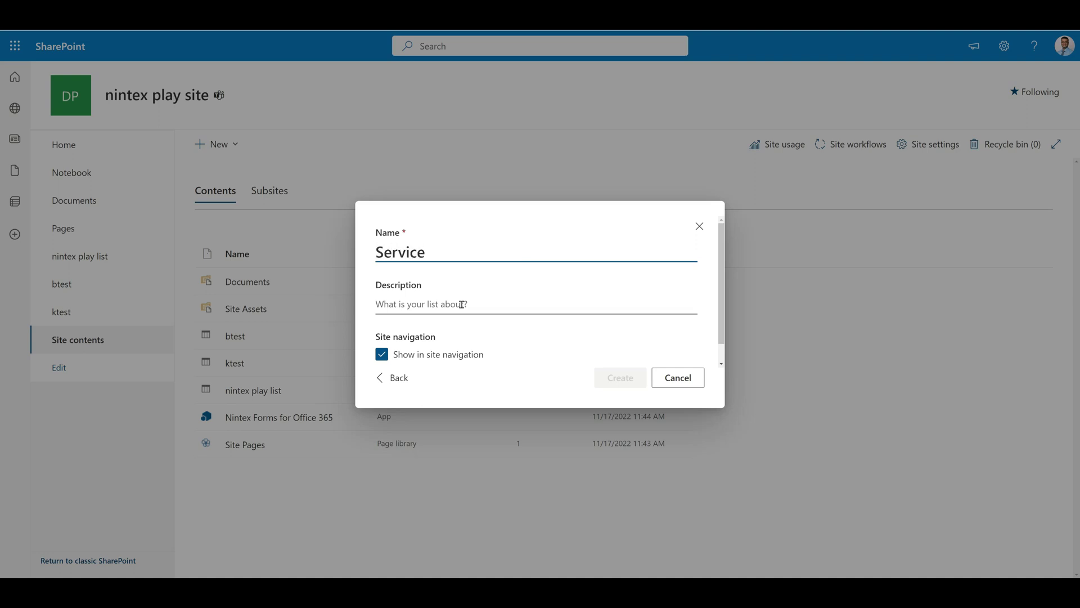
text(-Catalo)
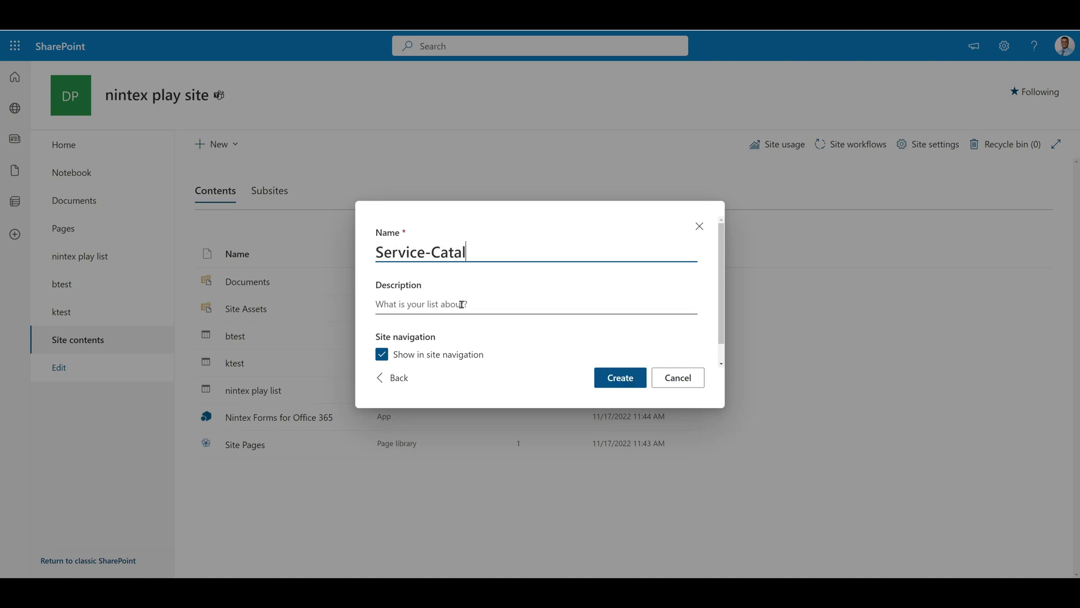
text(g)
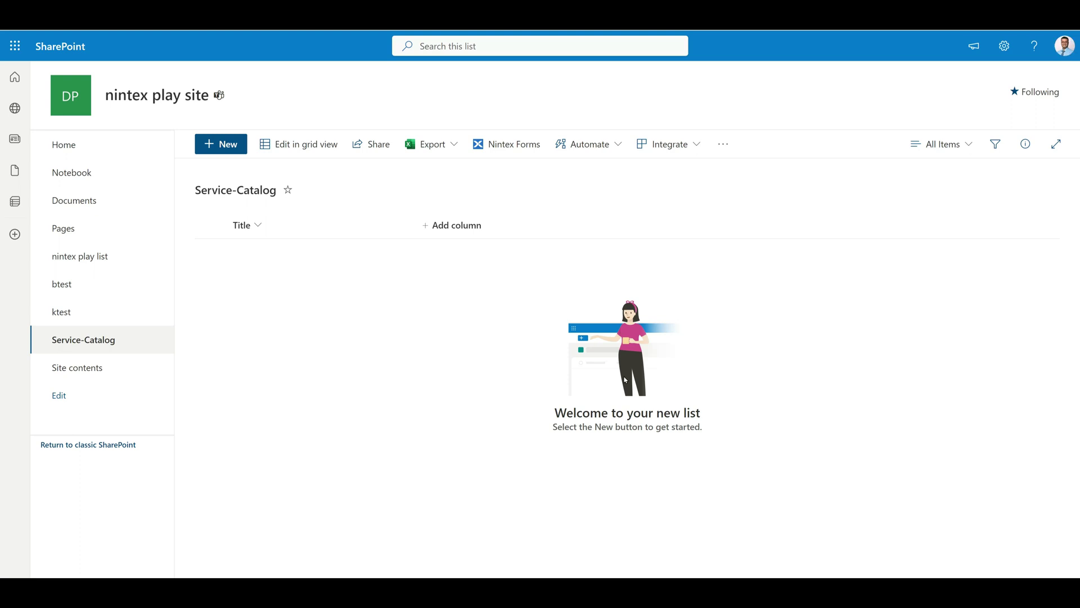
Go to the Service-Catalog list settings and start creating a new column.
click(1005, 45)
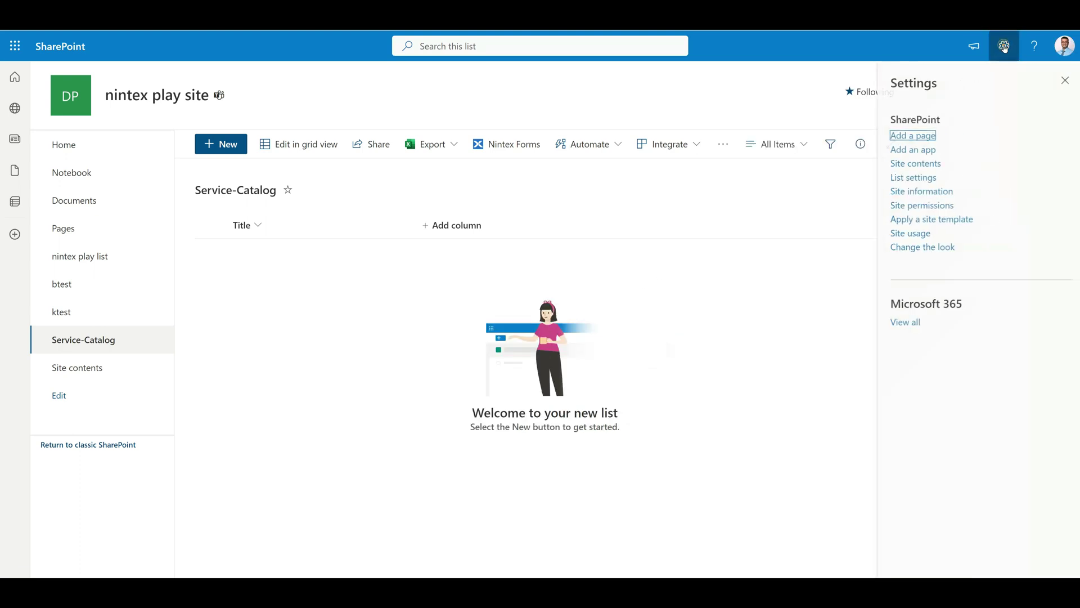
click(898, 179)
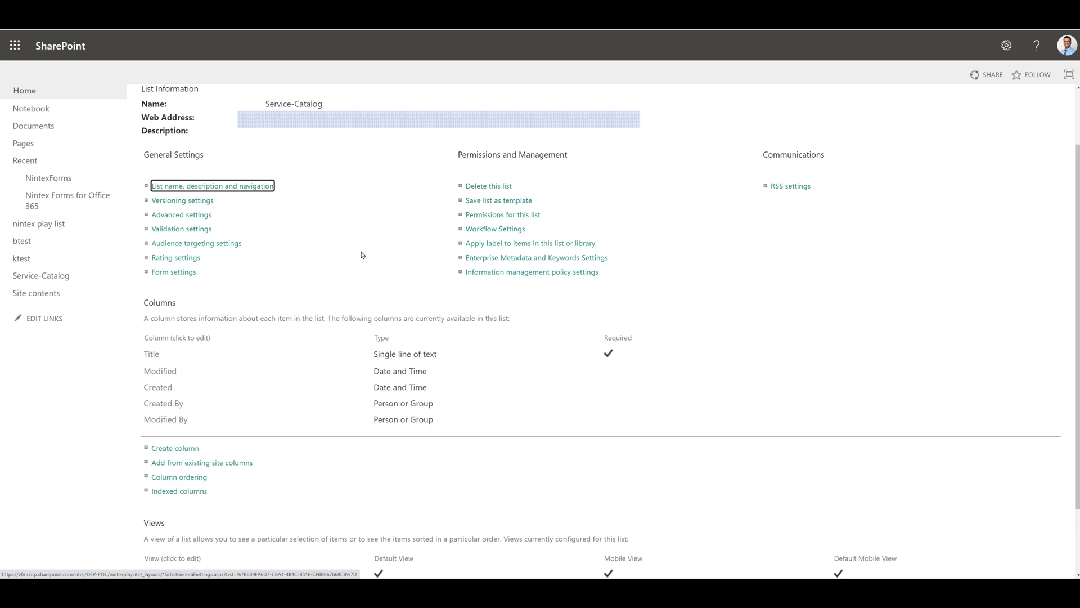
click(170, 454)
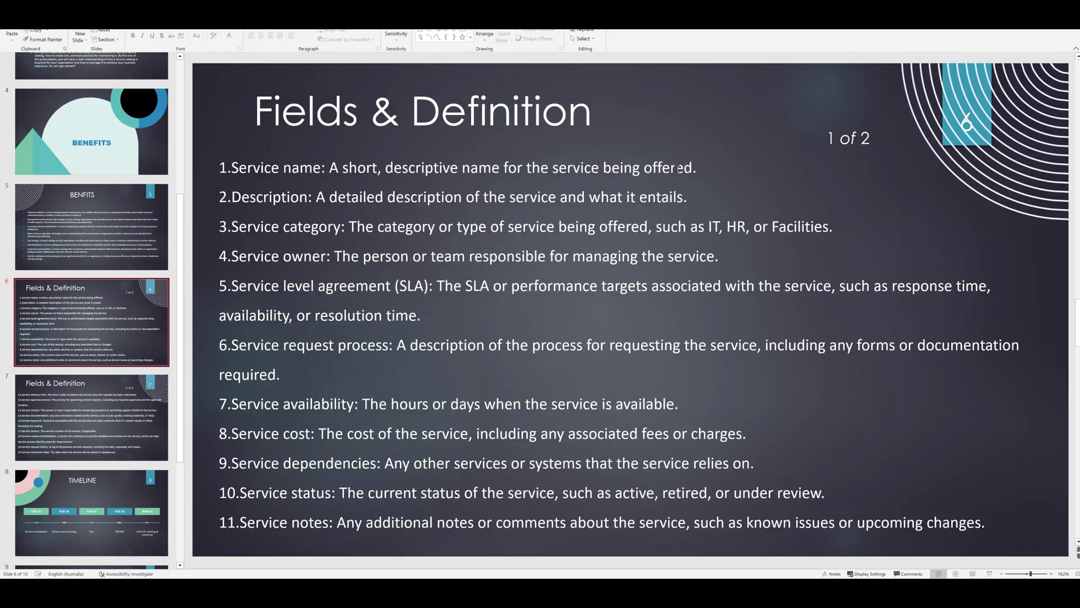
Select the Service name definition line on the Fields & Definition slide, then bring up paste options in the column's Description box.
drag(679, 168, 251, 181)
key(ctrl+c)
click(264, 194)
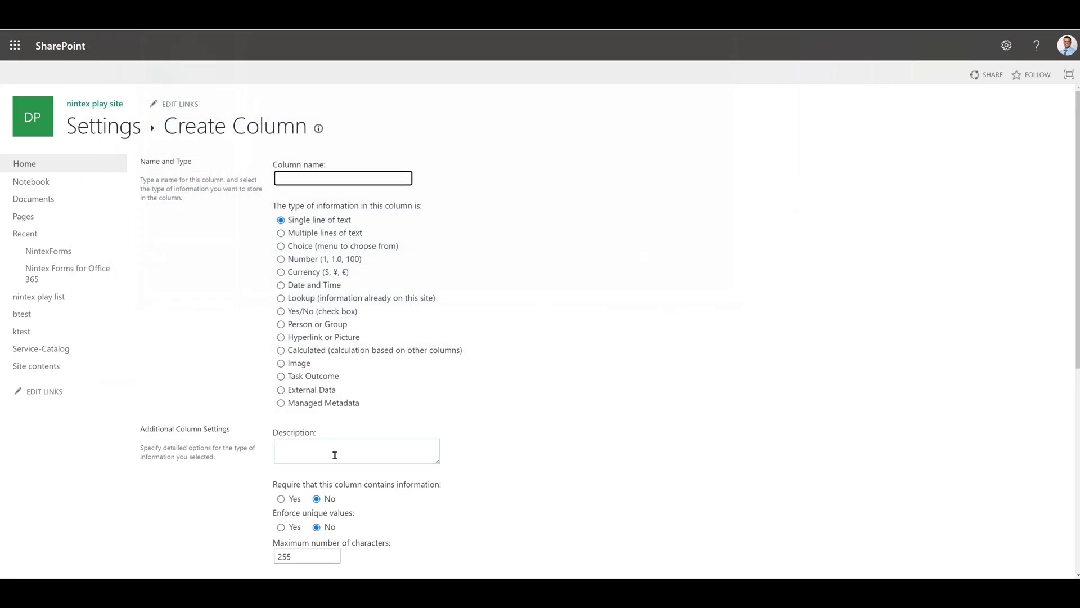
right_click(332, 453)
Paste the Service name definition into Description and delete its 'Service name:' prefix.
click(361, 388)
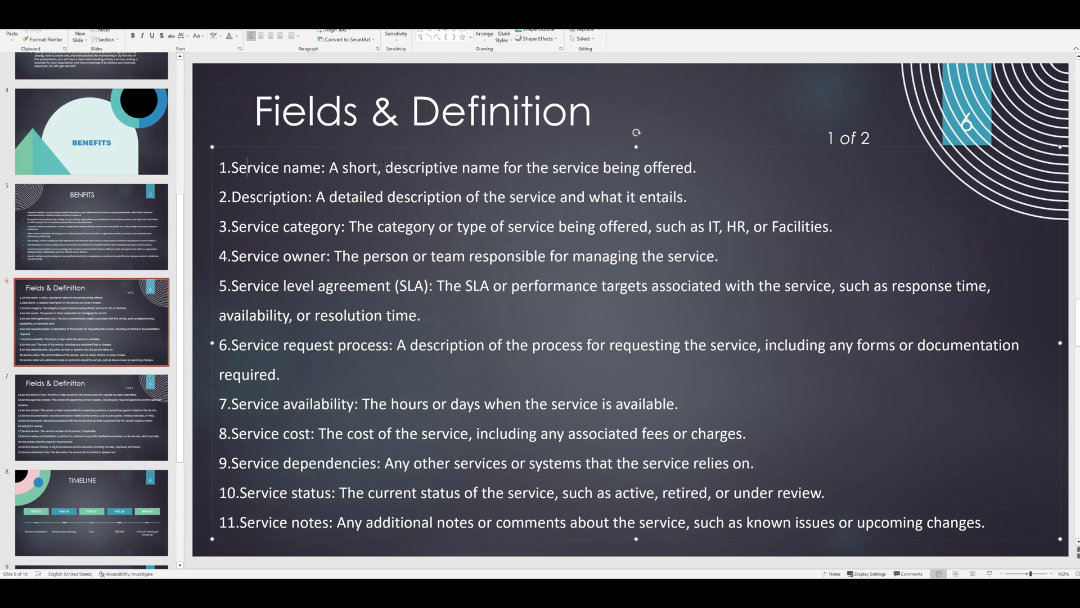
triple_click(387, 167)
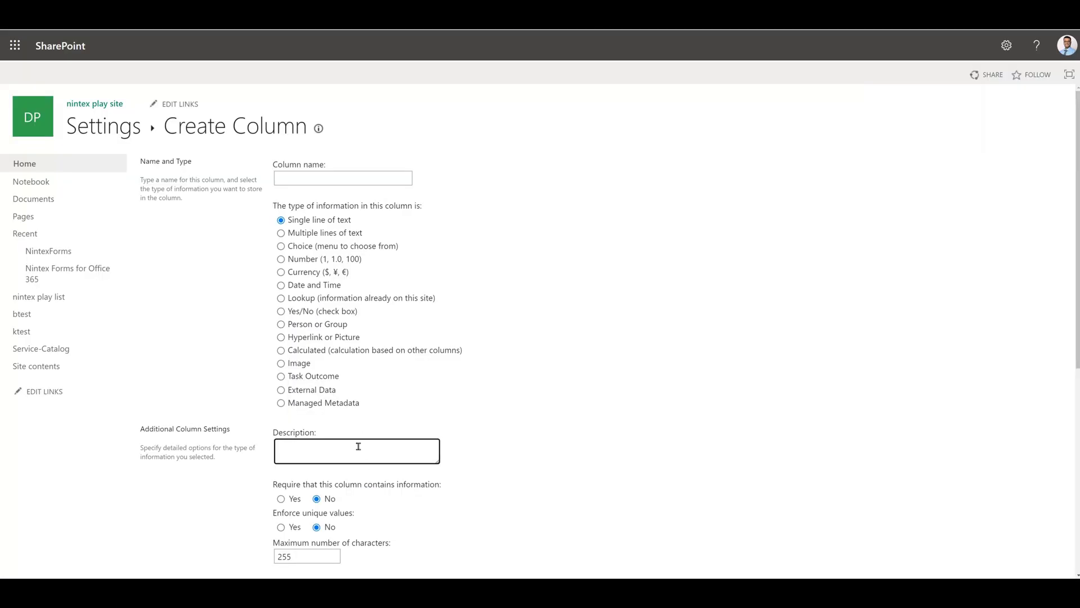
key(ctrl+v)
key(ctrl+Home)
key(shift+Right)
key(shift+Right)
key(shift+Right)
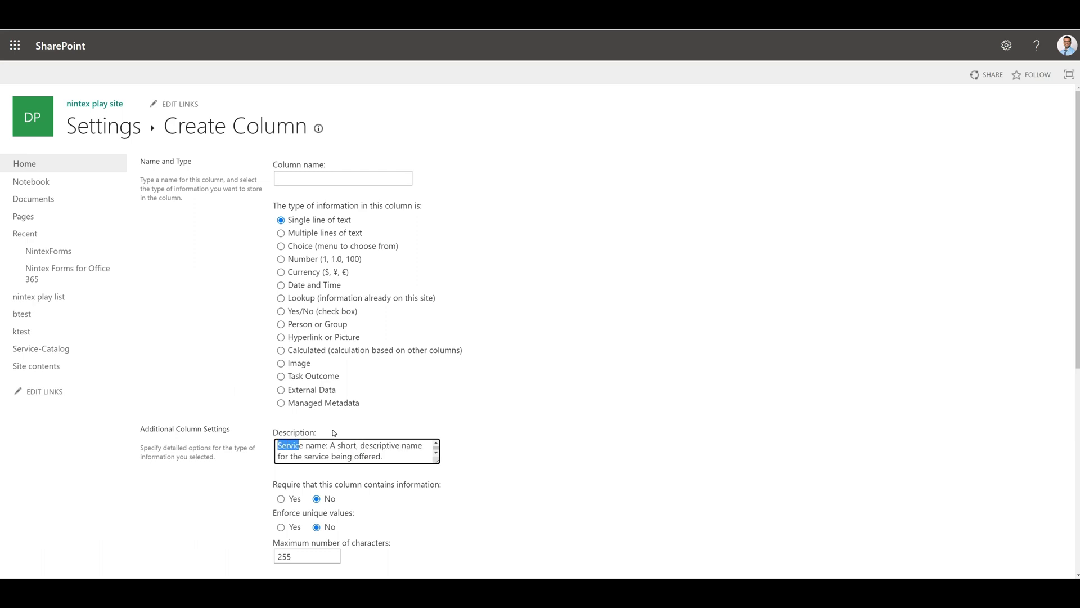
key(shift+Right)
key(shift+Right)
key(shift+Right)
key(shift+Right)
key(shift+Right)
key(shift+Right)
key(ctrl+c)
key(Delete)
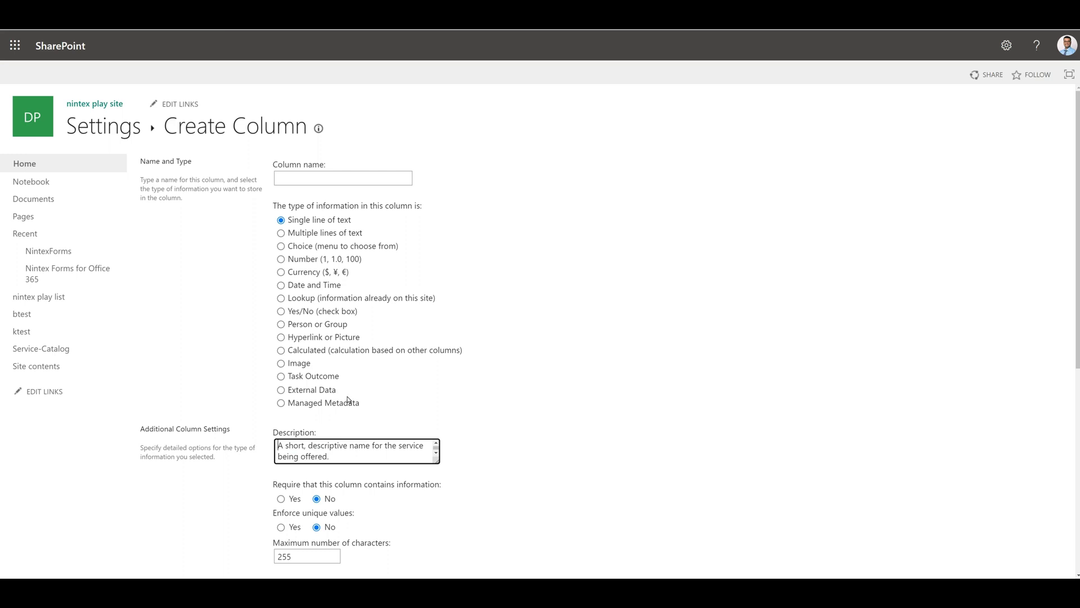
Name the column Service name and save it.
click(384, 178)
key(ctrl+v)
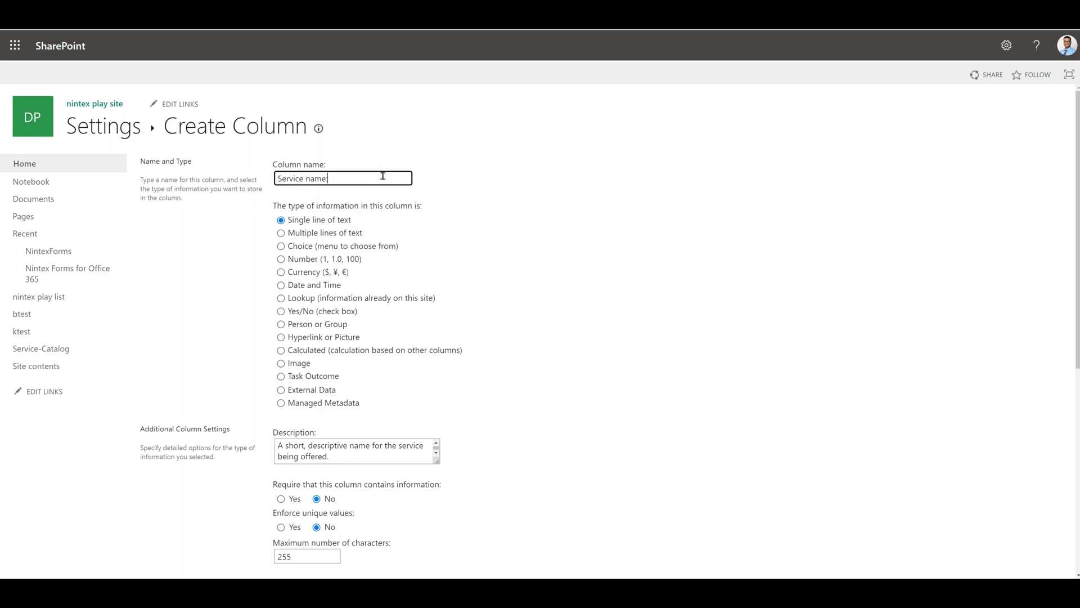
click(517, 302)
scroll(571, 518, down, 2)
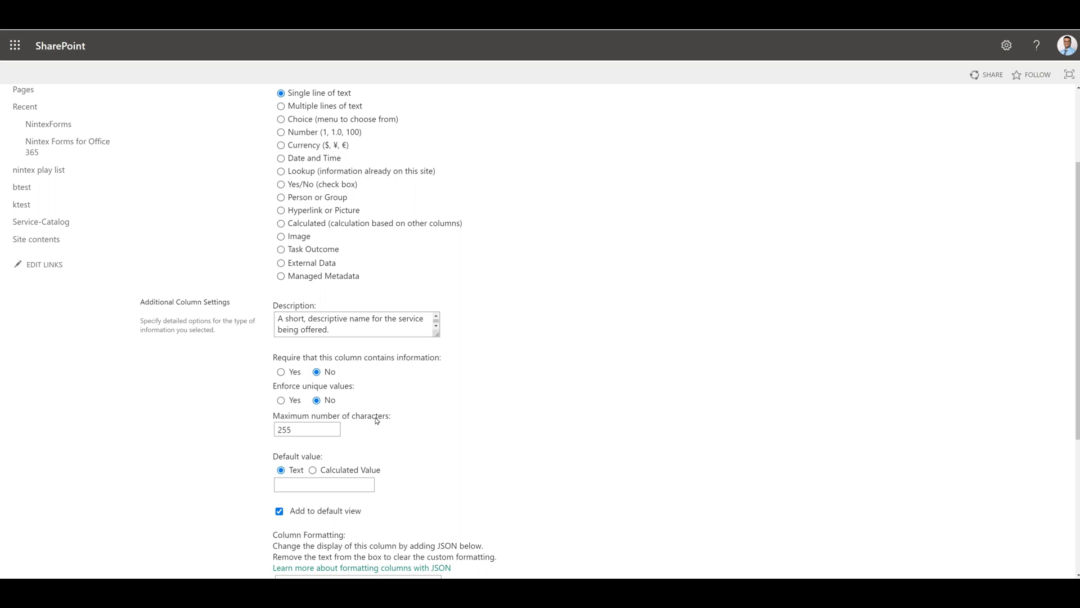
scroll(360, 394, down, 2)
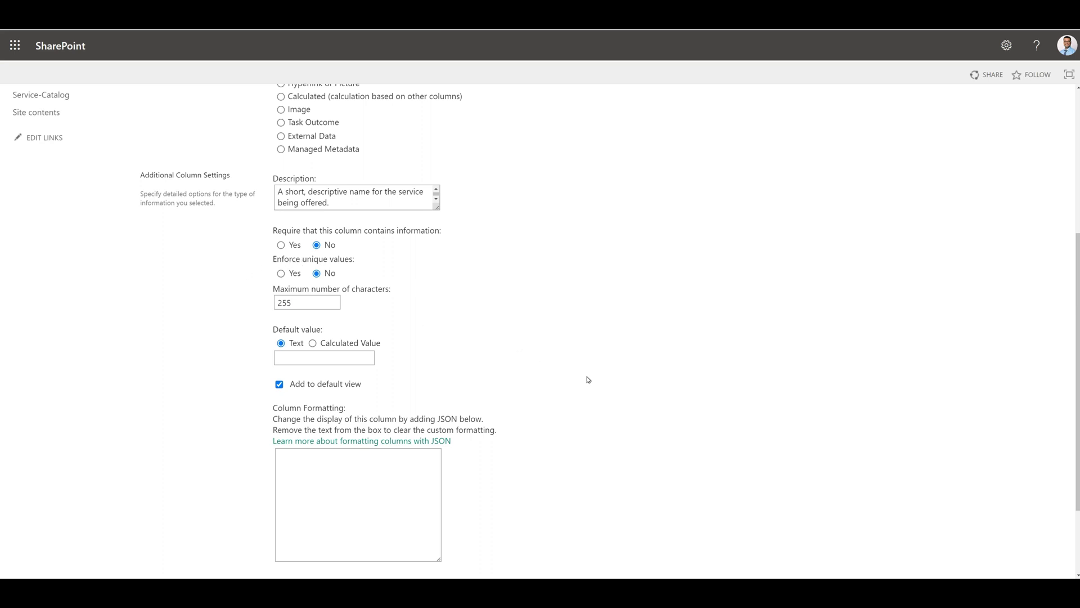
scroll(894, 475, down, 2)
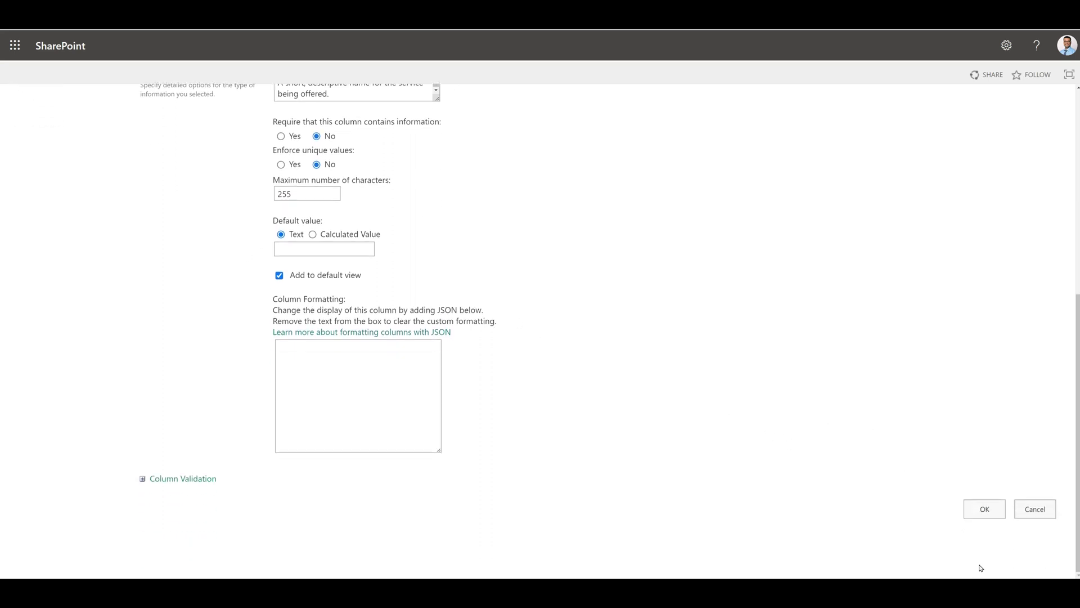
click(985, 508)
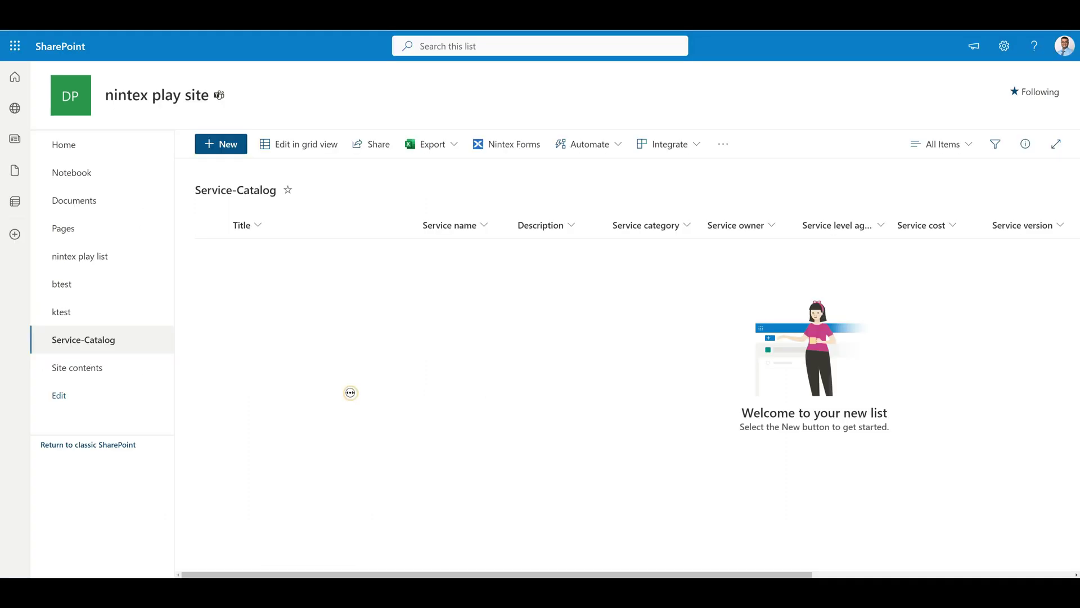
Scroll across the empty Service-Catalog list's columns and bring up the site Settings panel.
scroll(352, 394, right, 6)
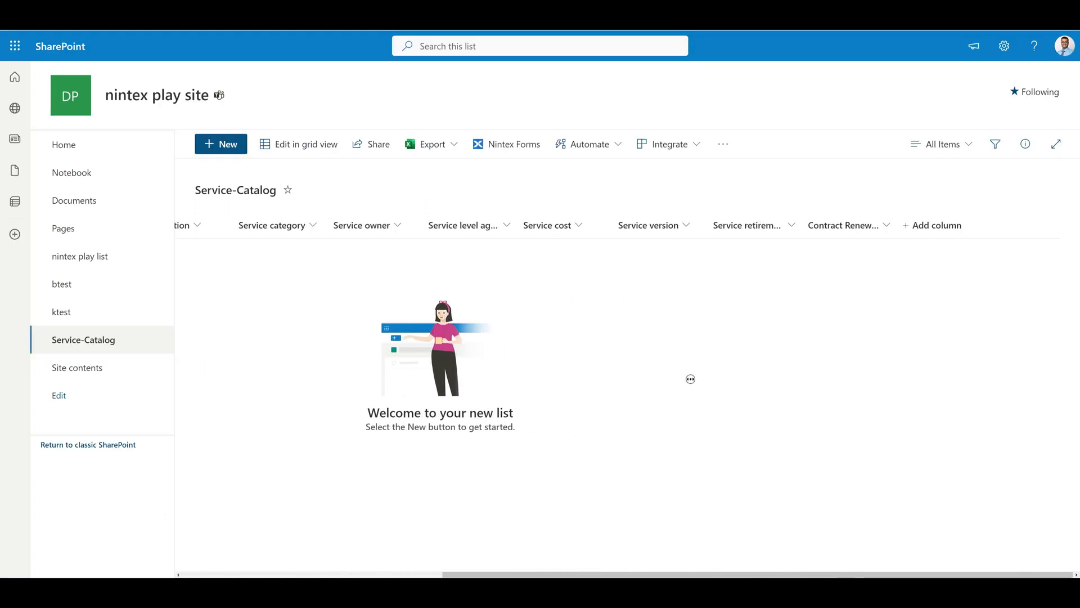
scroll(690, 379, left, 6)
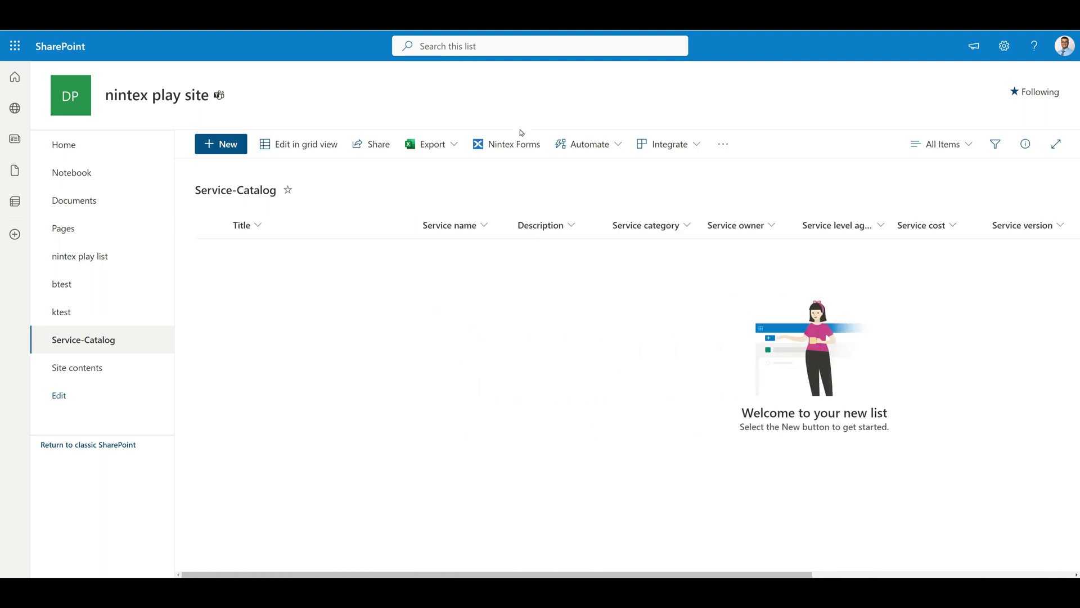
click(260, 229)
click(1003, 47)
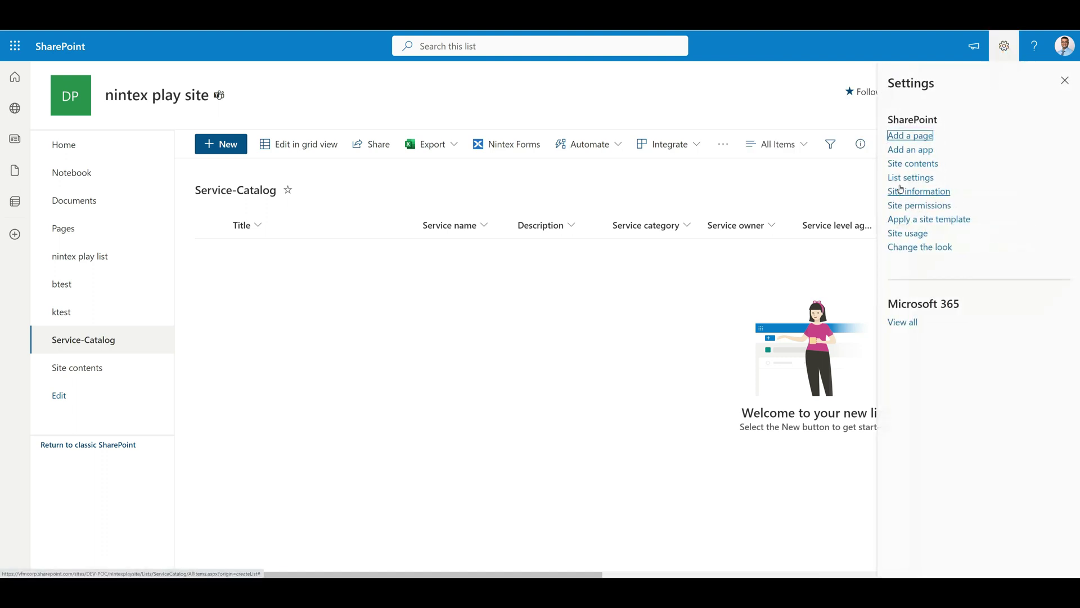
In Service-Catalog advanced settings, allow management of content types and save.
click(901, 179)
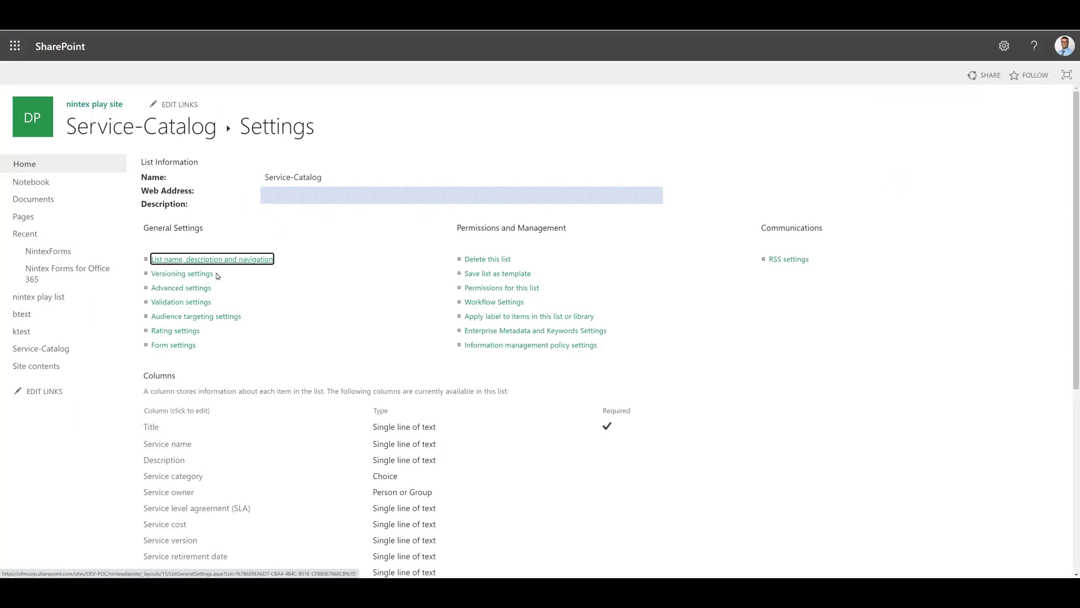
click(183, 288)
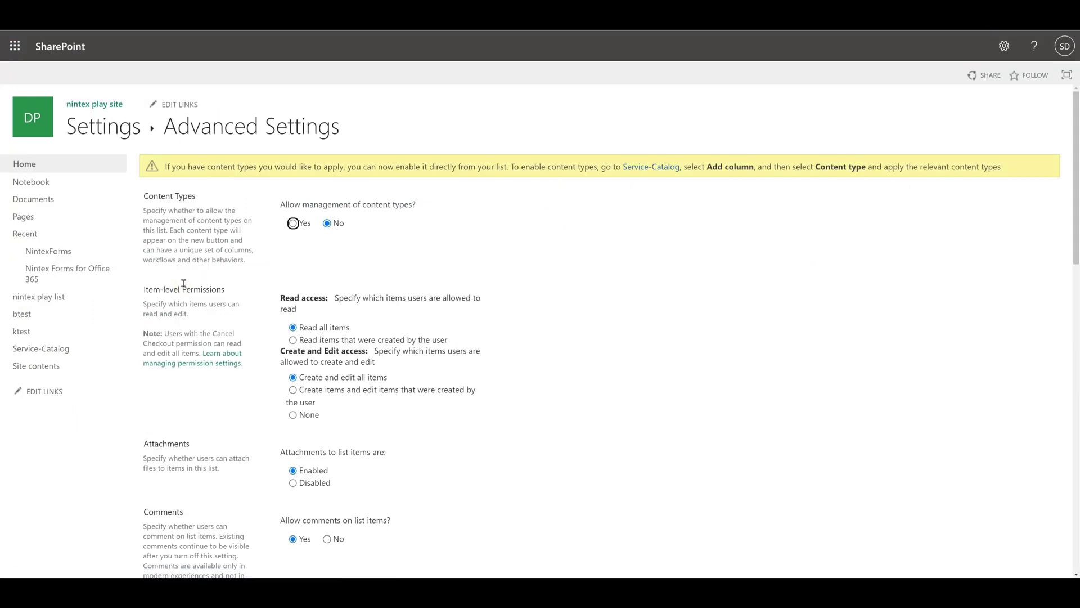
click(293, 223)
scroll(512, 329, down, 12)
scroll(513, 329, down, 2)
click(444, 520)
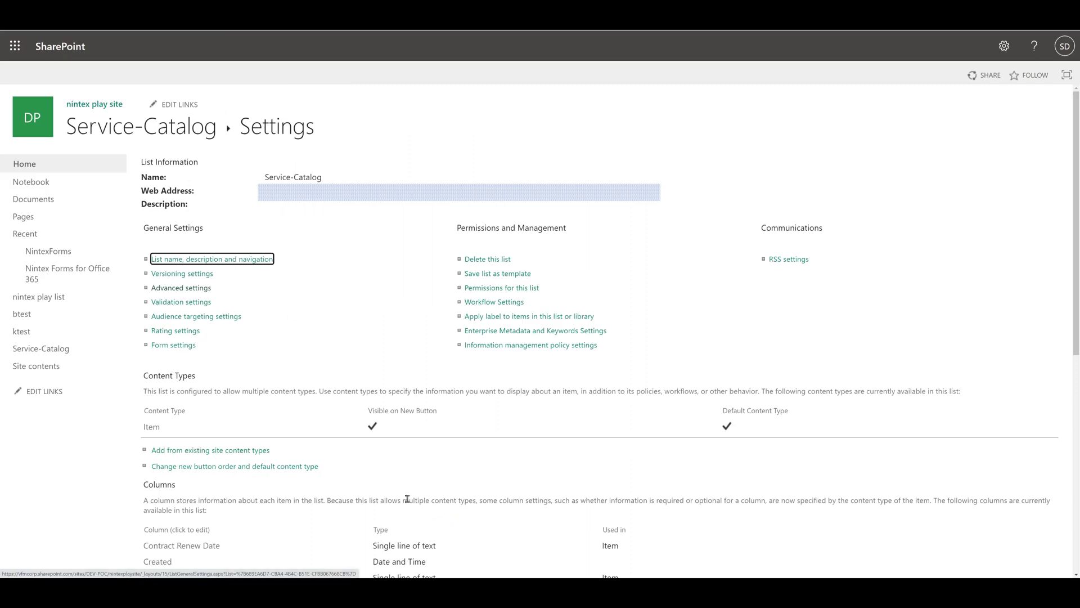
Make the Title column Hidden in the Item content type.
click(151, 429)
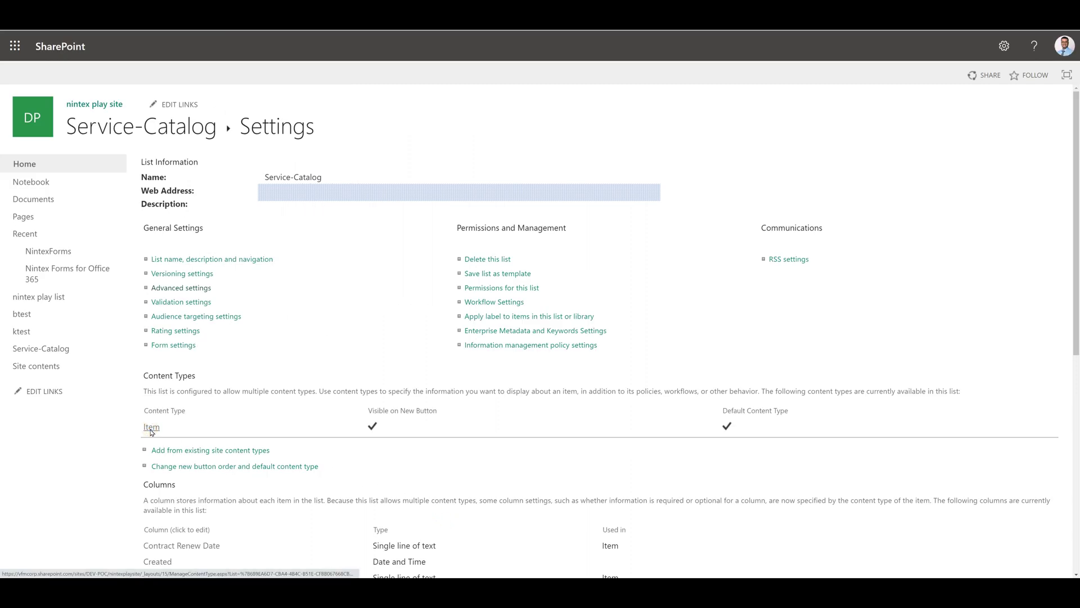
click(155, 384)
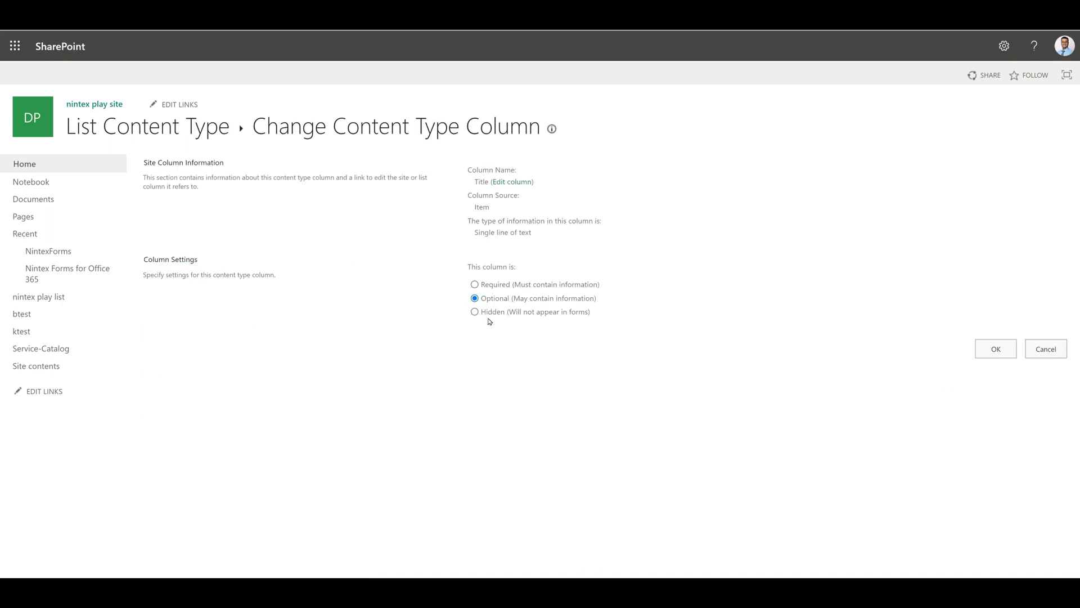
click(995, 349)
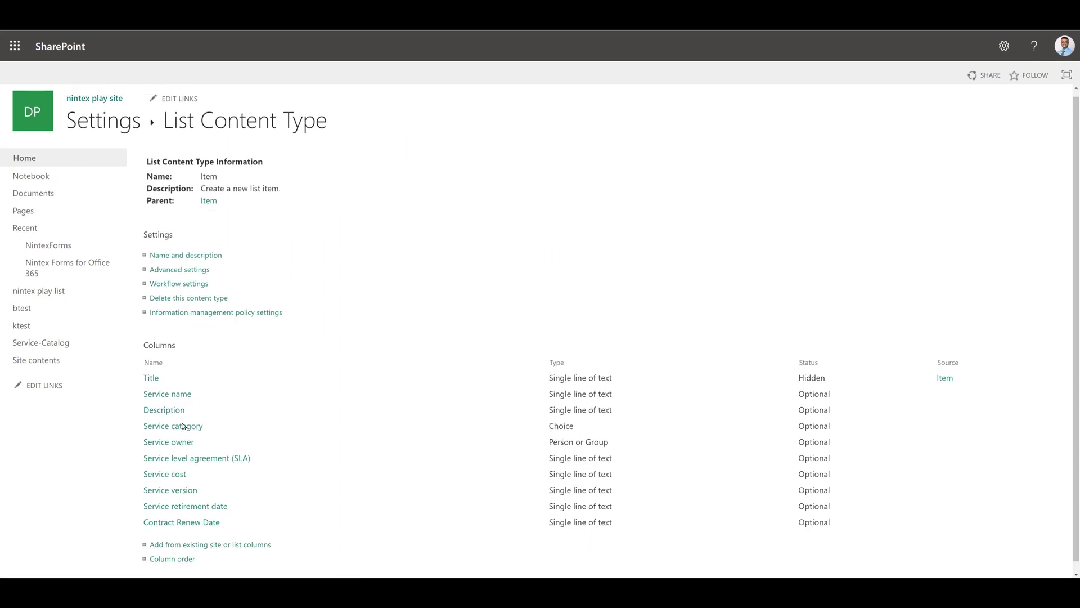
Return to the Service-Catalog list and open the current view's options.
click(87, 121)
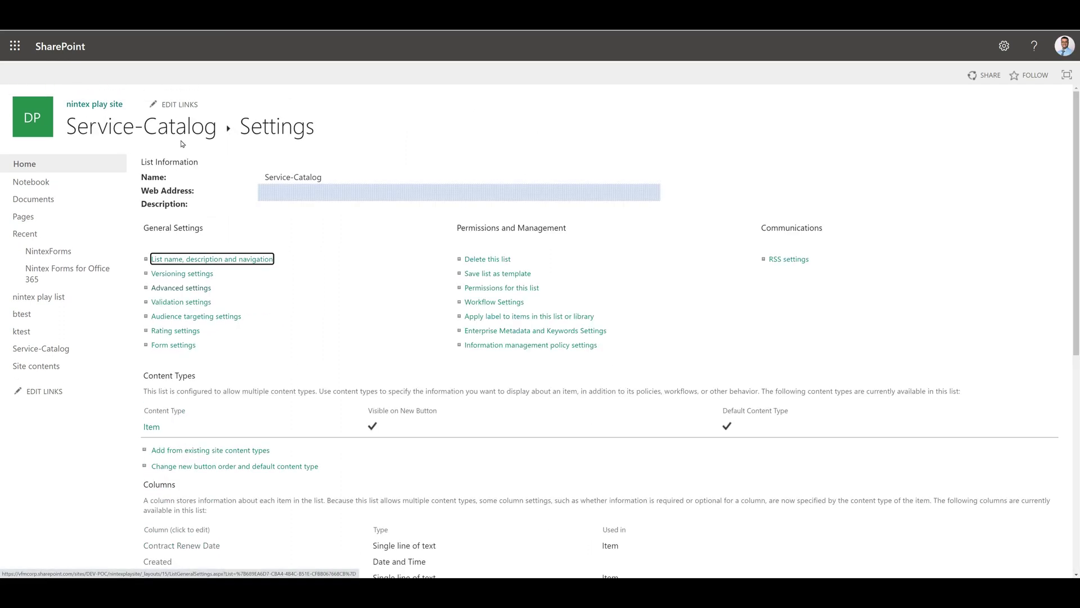
click(179, 134)
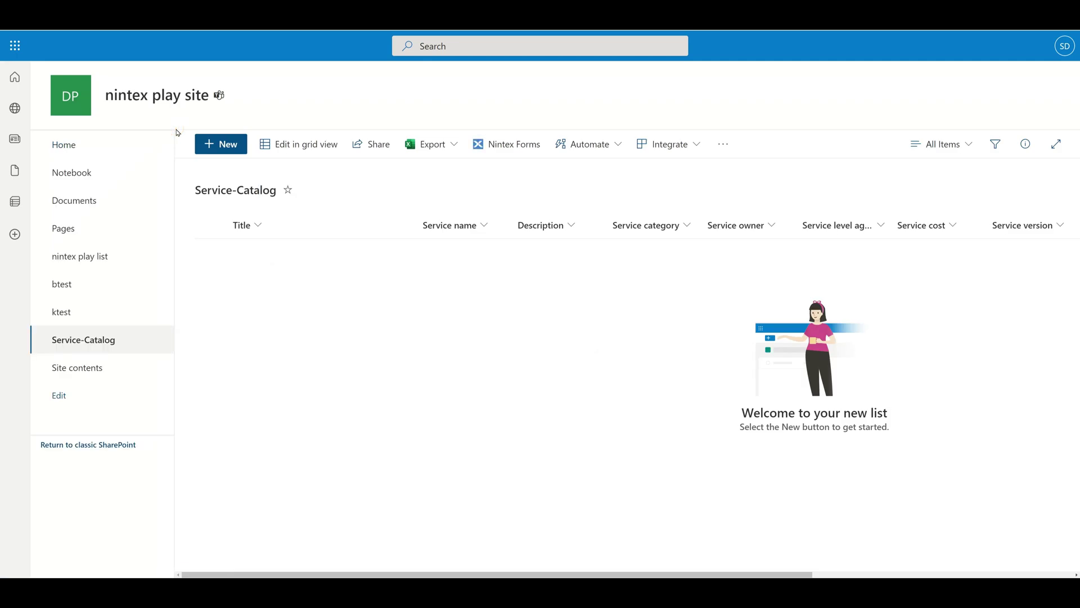
click(955, 147)
Edit the All Items view so Title is no longer displayed.
click(938, 306)
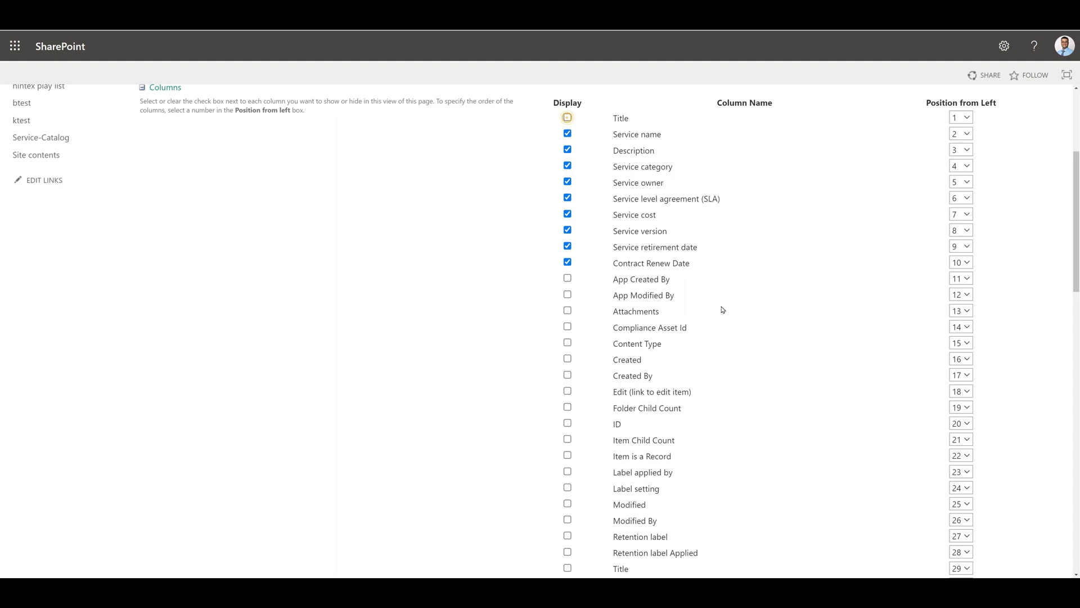
scroll(866, 502, down, 5)
scroll(866, 502, down, 10)
click(979, 511)
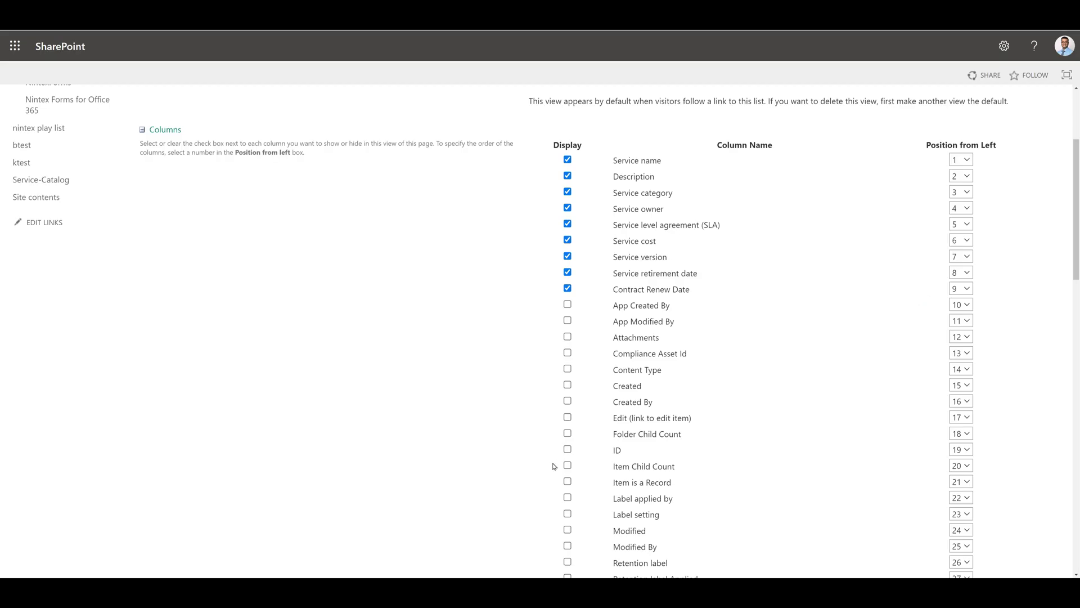
Show the ID column in the view at position 1 from left.
click(567, 449)
click(962, 450)
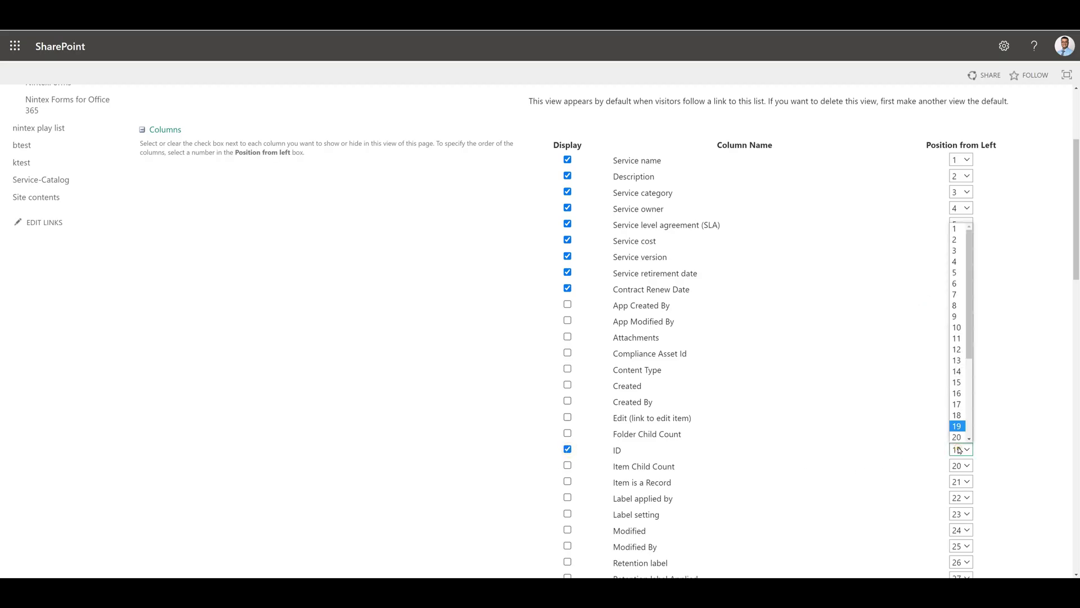
click(957, 229)
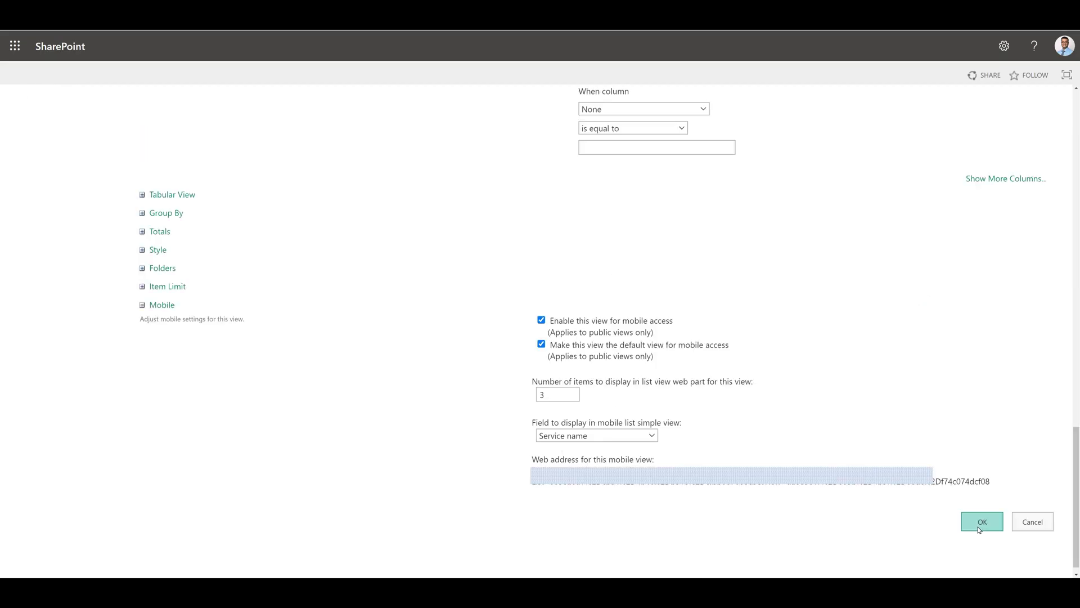
click(979, 522)
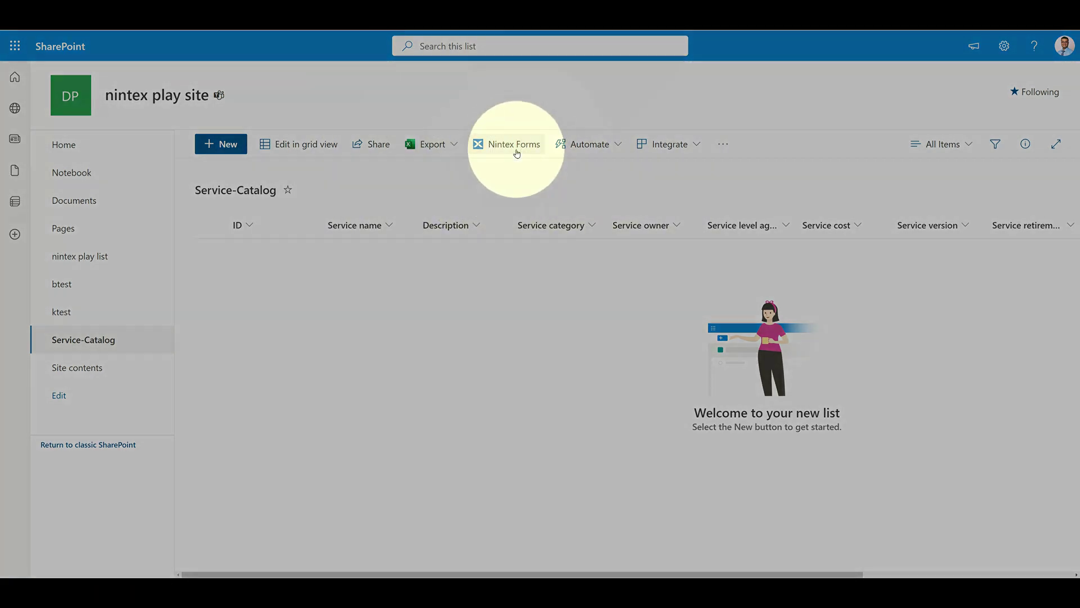
Launch Nintex Forms' New Responsive designer for the Service-Catalog Item content type.
click(517, 148)
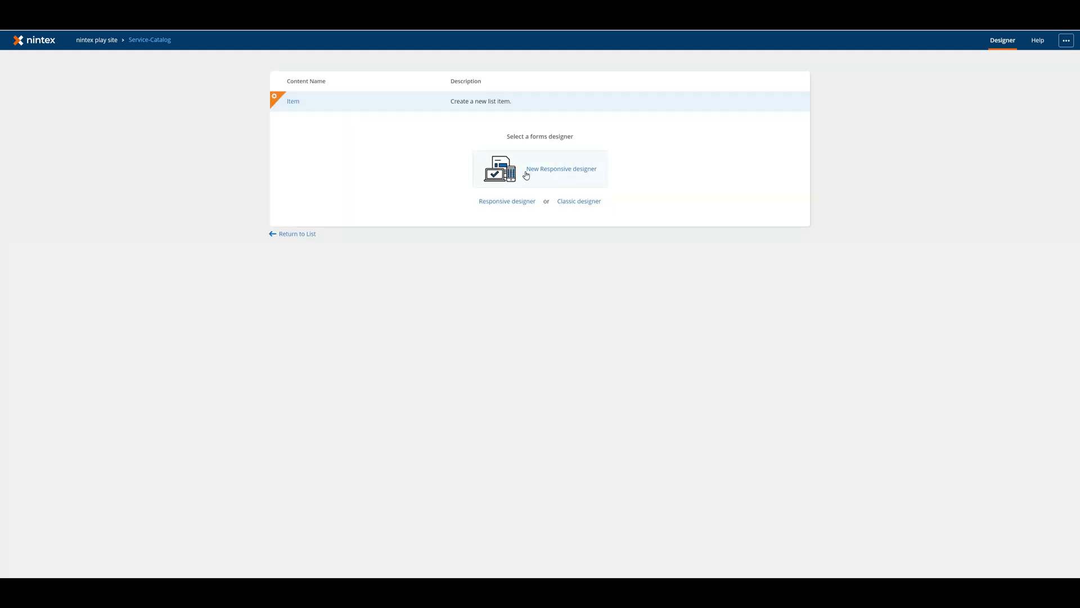
click(537, 168)
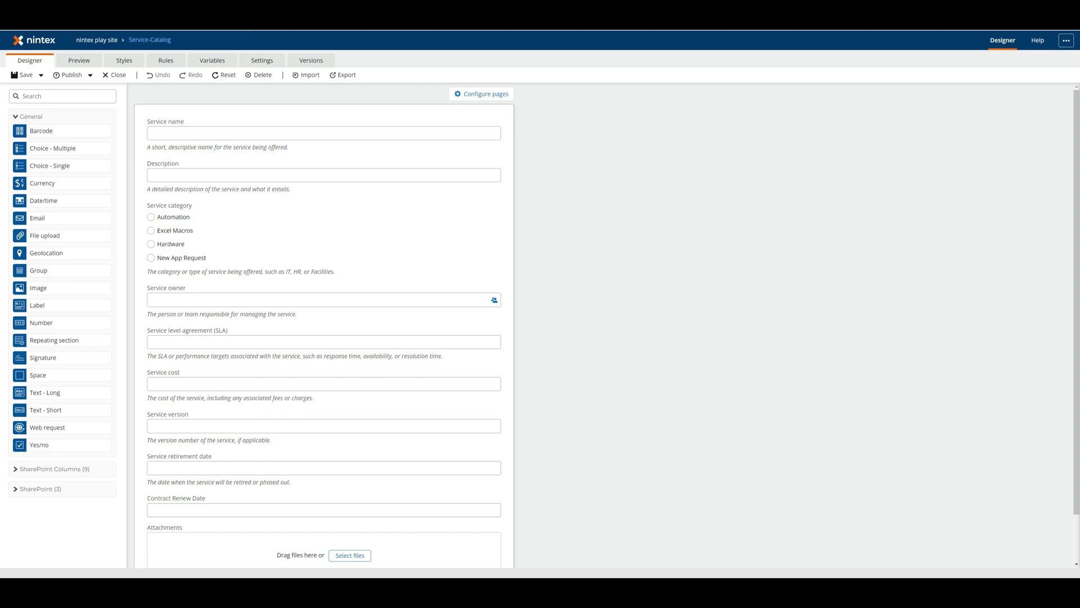
Show the maximized Service Catalog title slide in PowerPoint and capture its heading area.
key(alt+Tab)
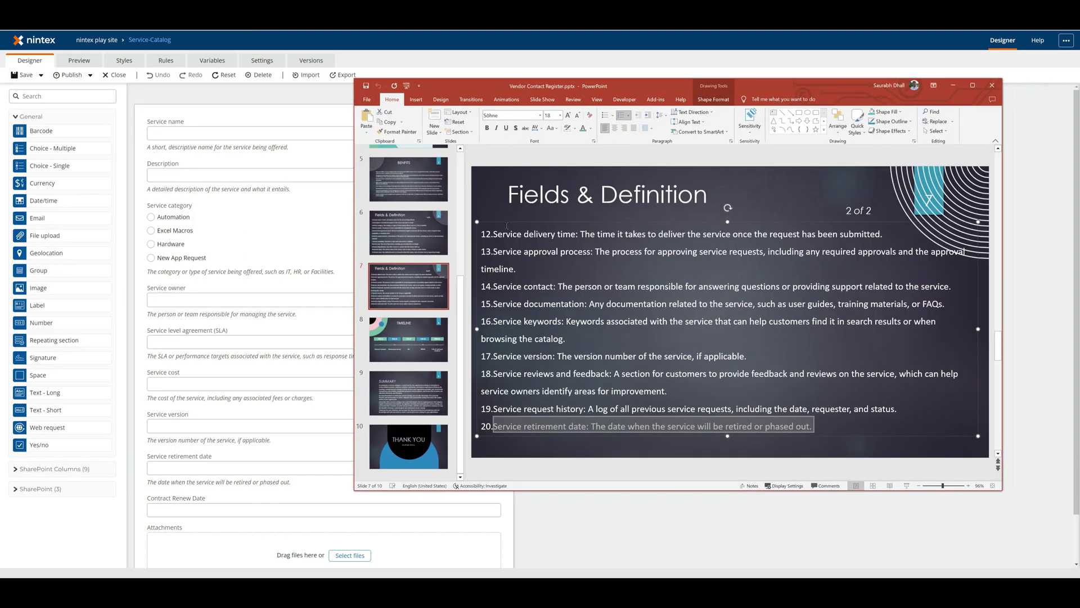
scroll(430, 227, up, 3)
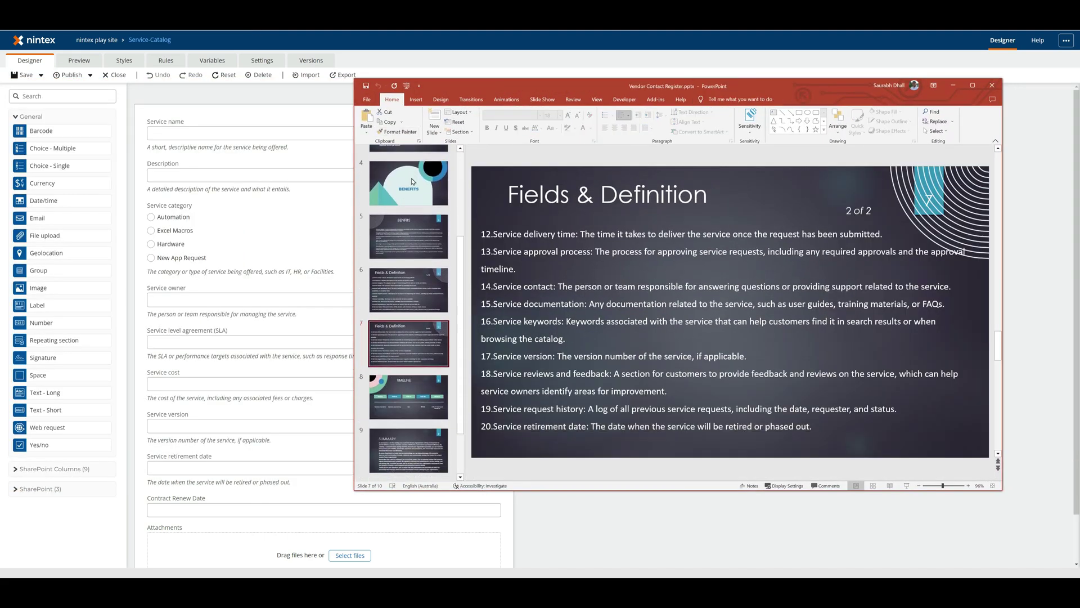
click(412, 177)
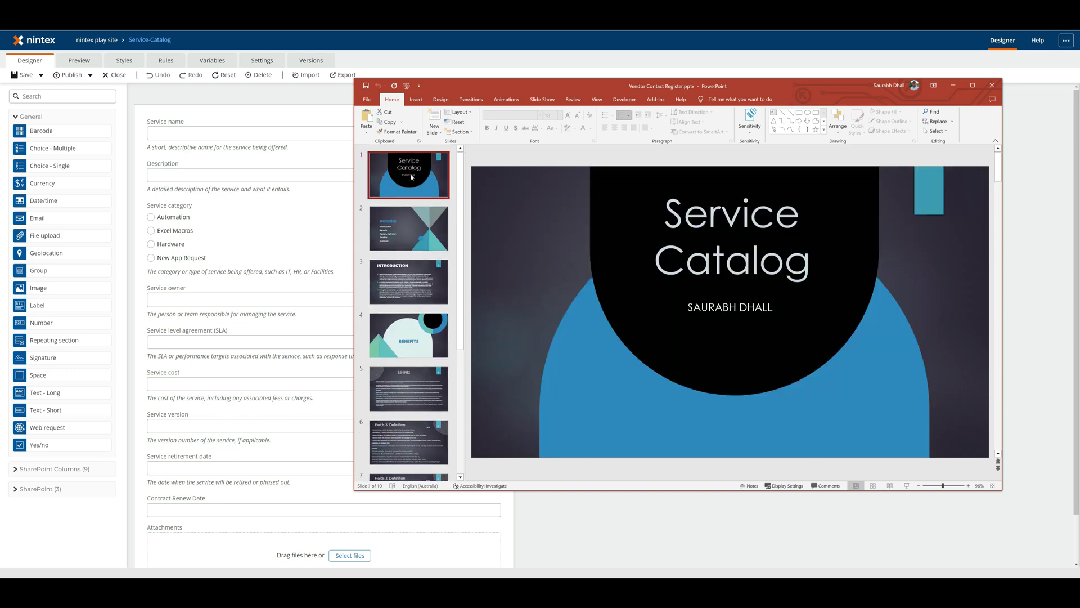
double_click(709, 86)
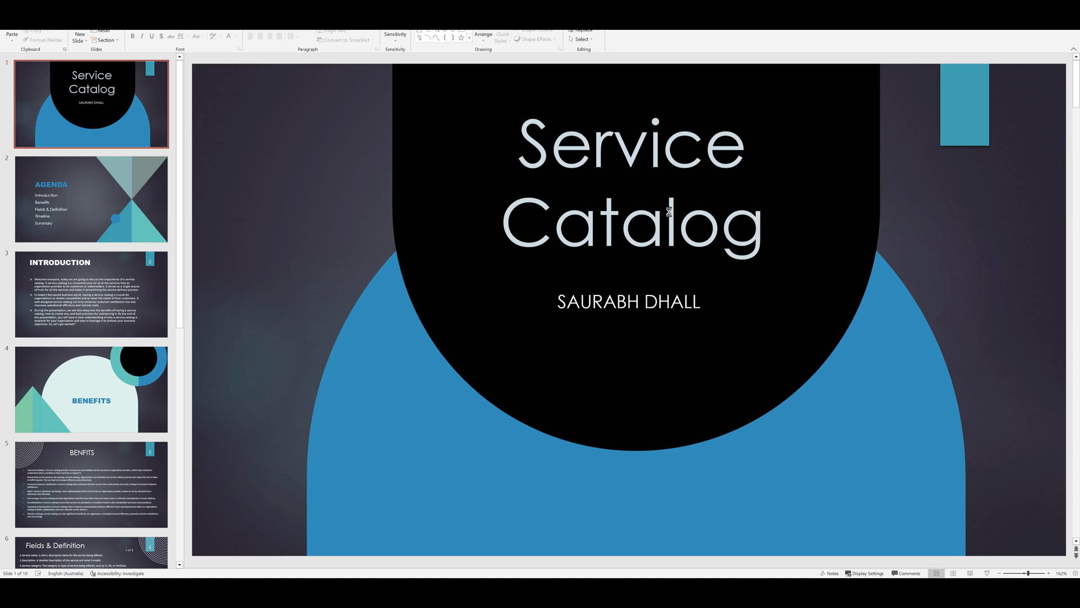
key(Print)
mouse_move(197, 87)
mouse_down()
mouse_move(446, 168)
mouse_move(1063, 256)
mouse_move(1074, 267)
mouse_move(1055, 278)
mouse_up()
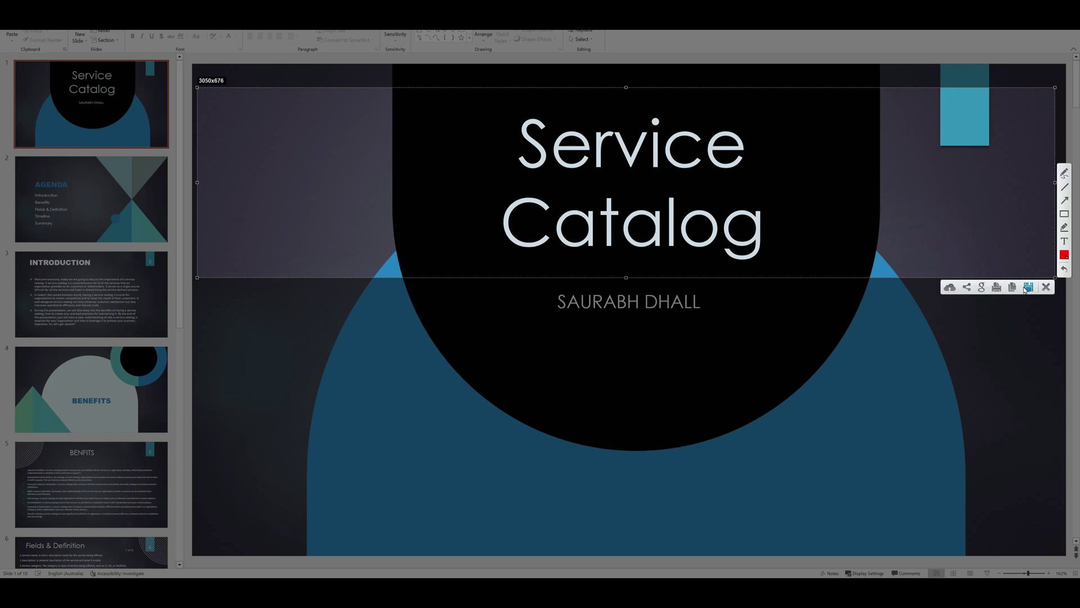
Save the screenshot as serCat.png and return to the Nintex form designer.
click(1027, 287)
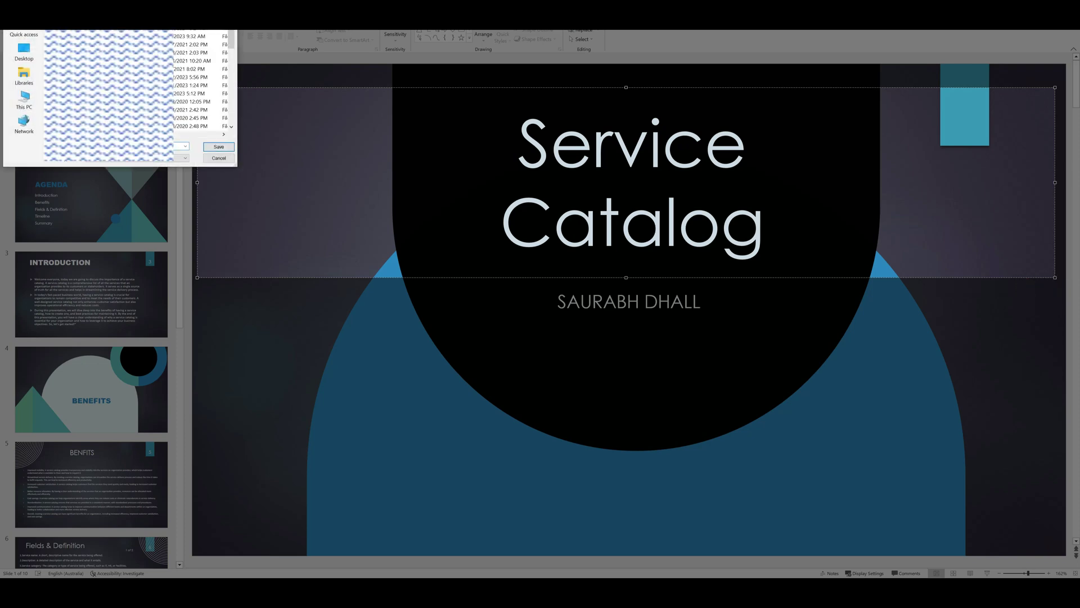
scroll(200, 82, down, 5)
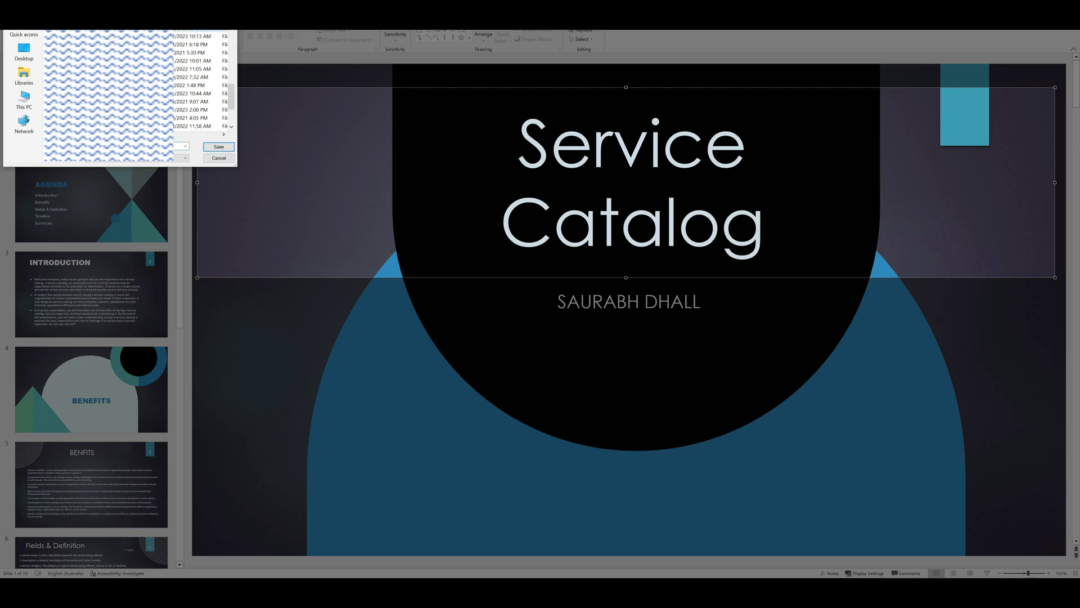
key(Down)
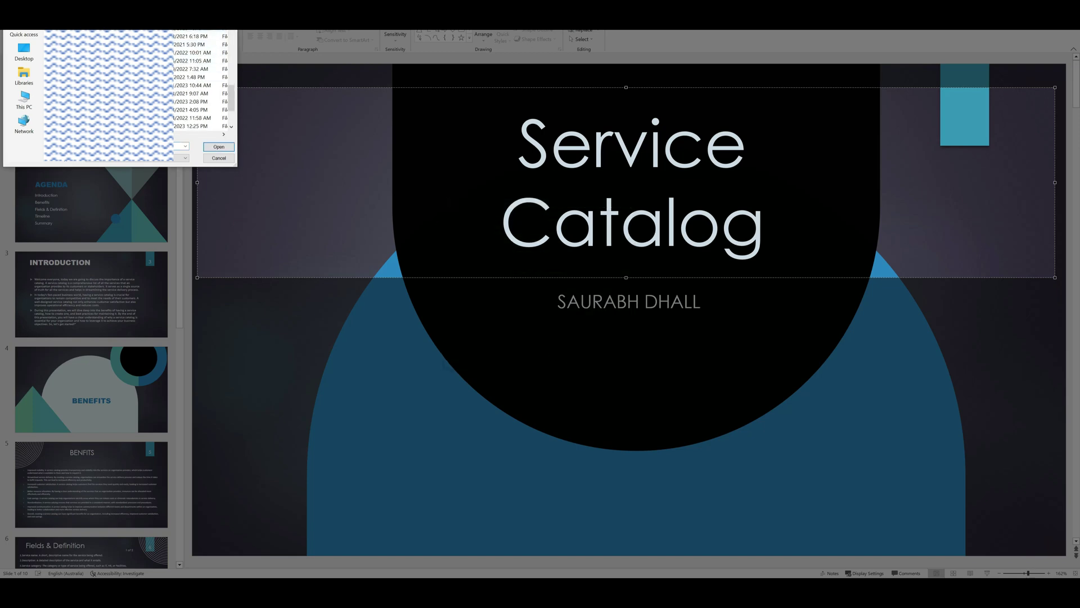
key(Return)
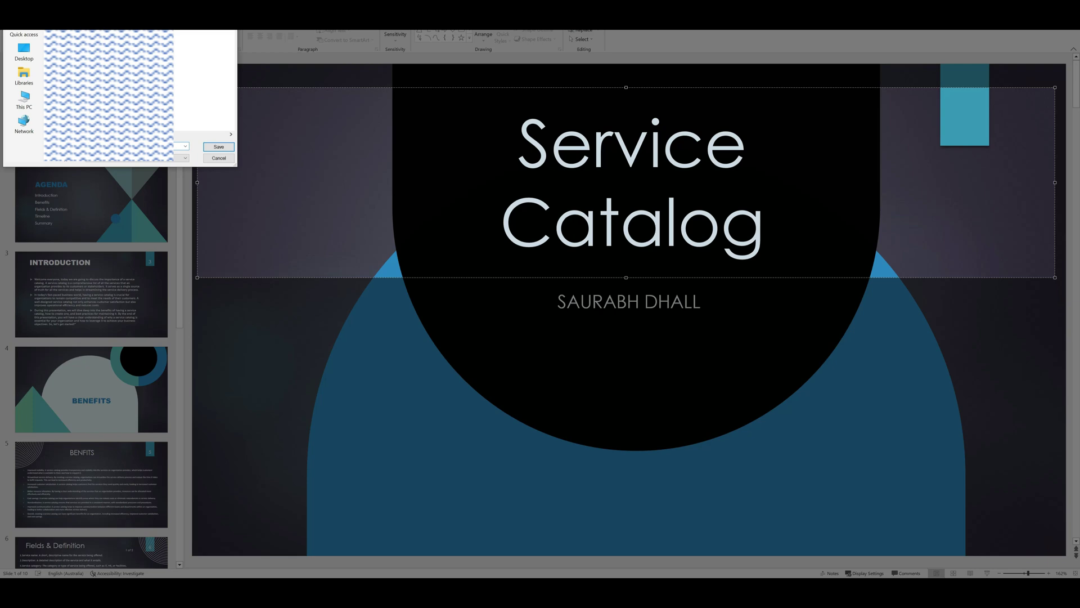
key(Return)
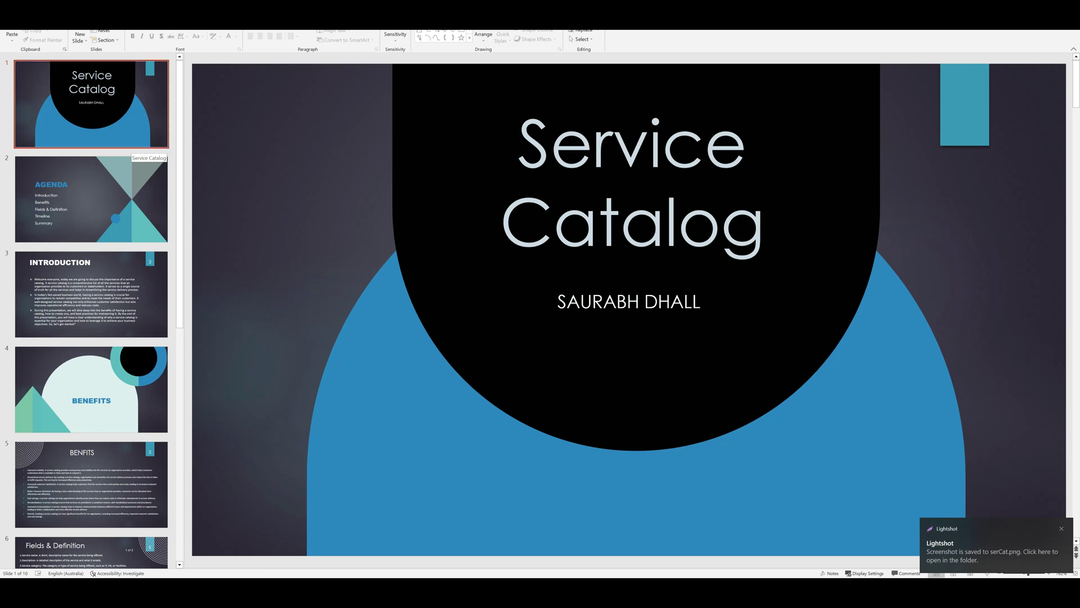
mouse_move(183, 29)
click(120, 31)
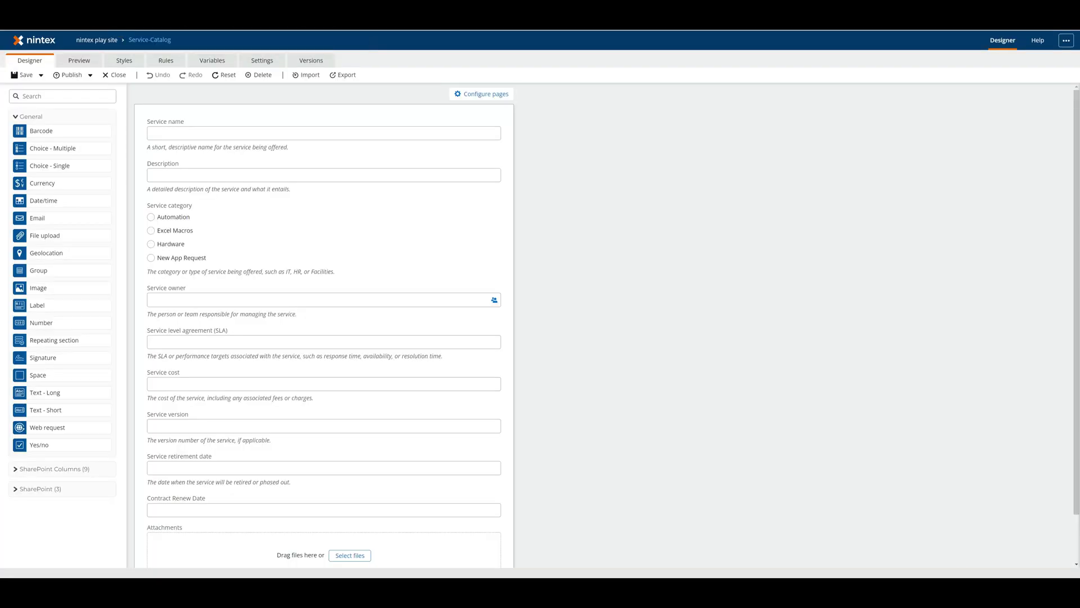
Create a document library named resx, kept out of site navigation, from Site contents.
click(161, 87)
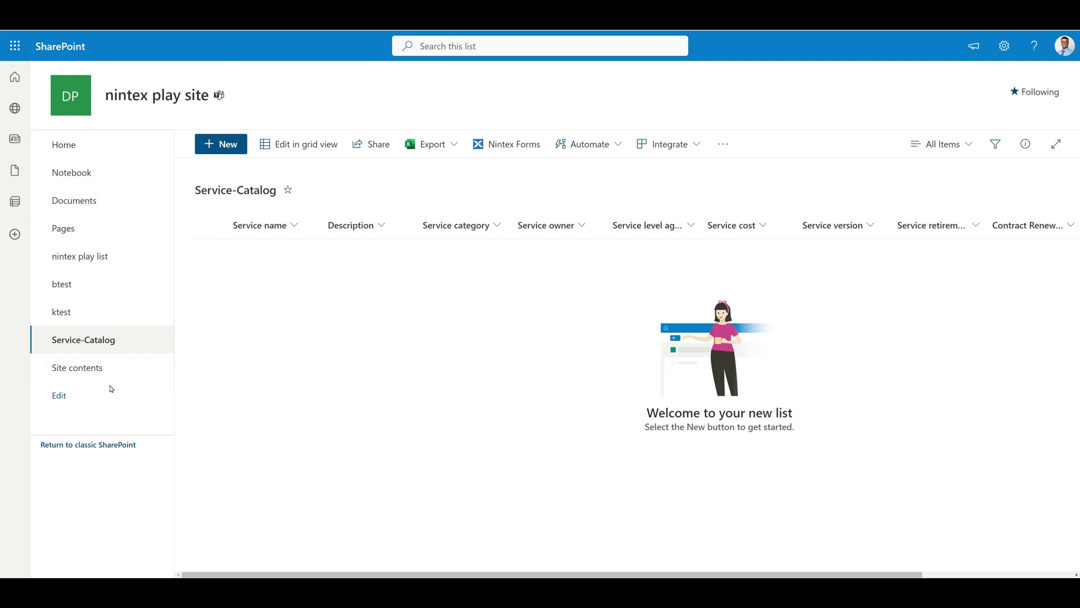
click(94, 370)
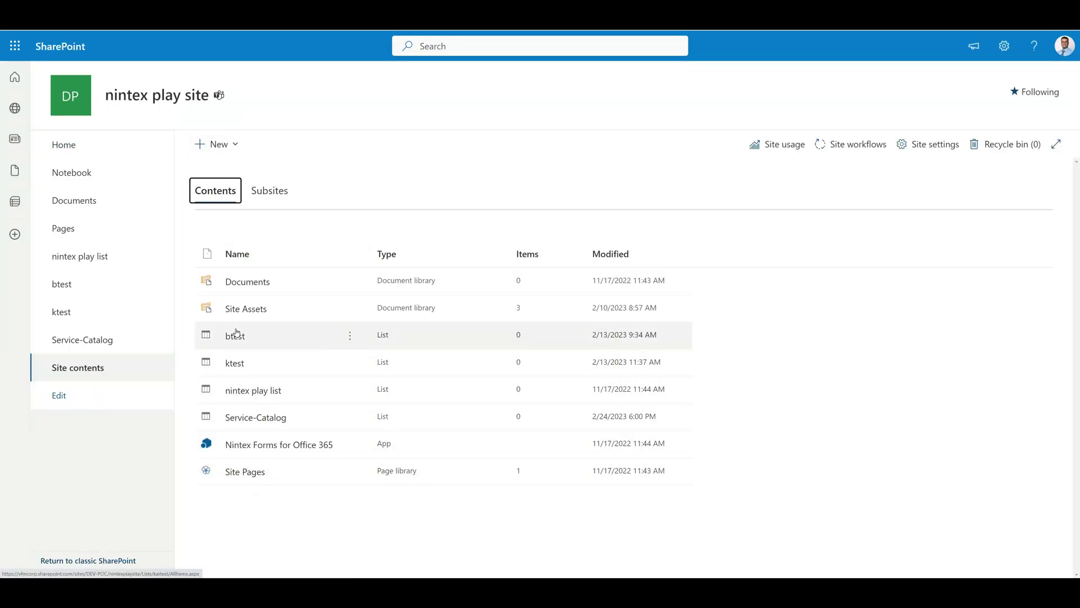
click(223, 145)
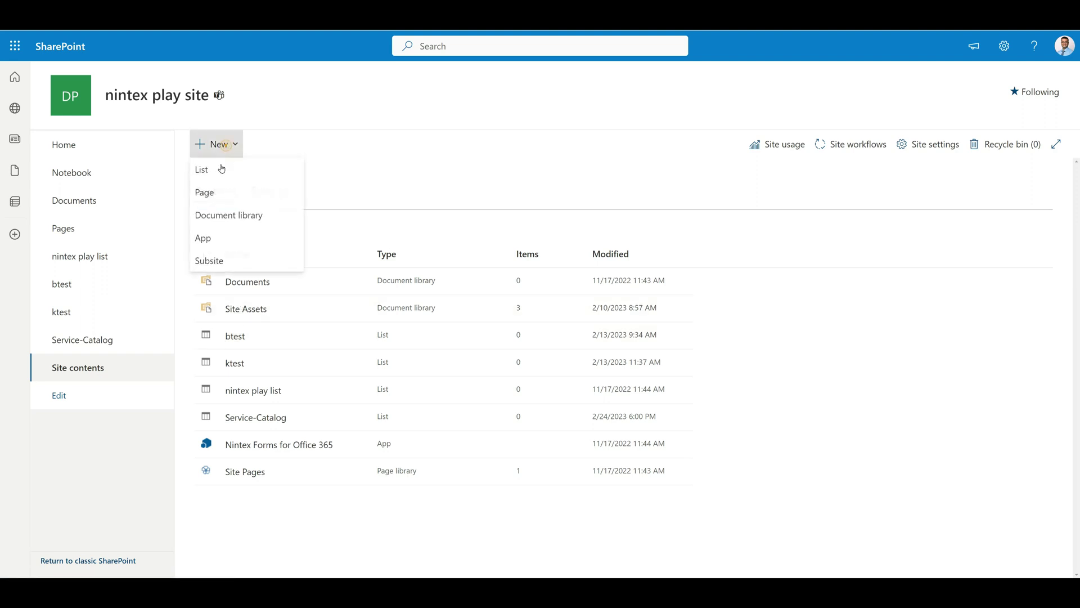
click(214, 213)
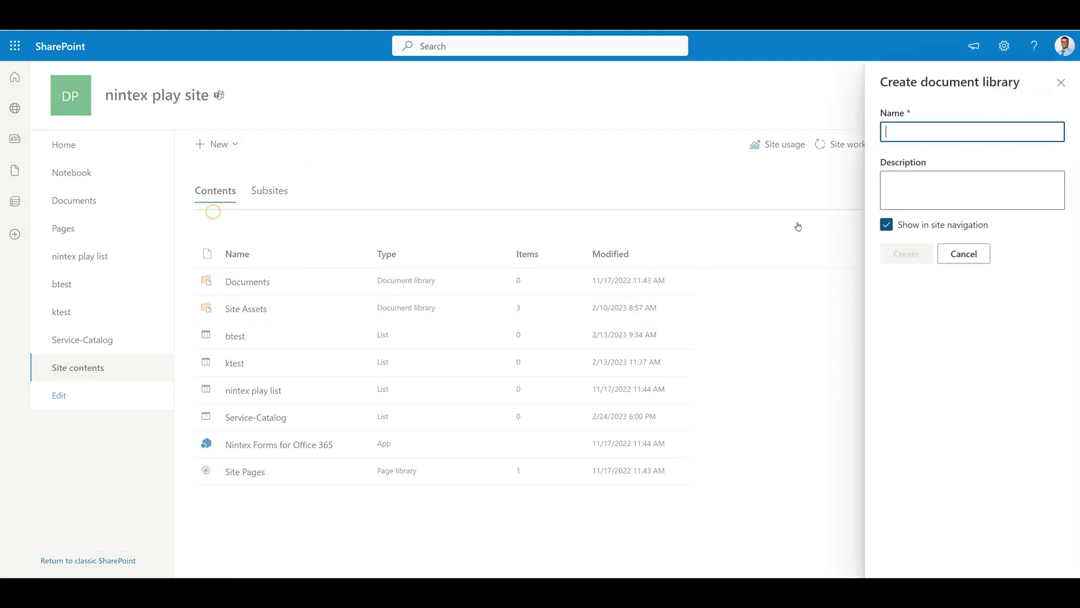
text(resx)
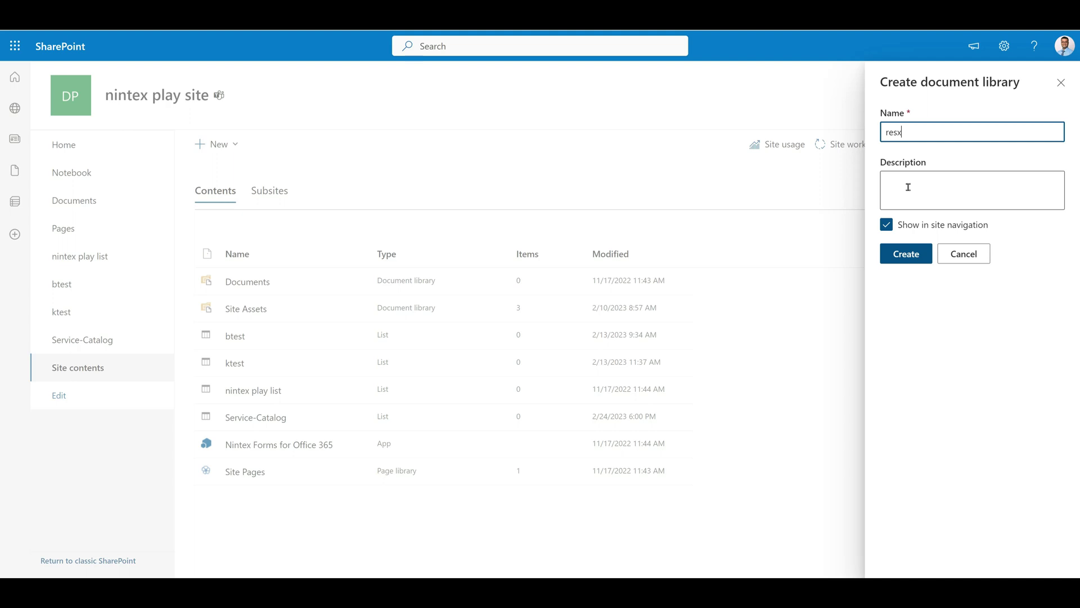
click(940, 227)
click(916, 251)
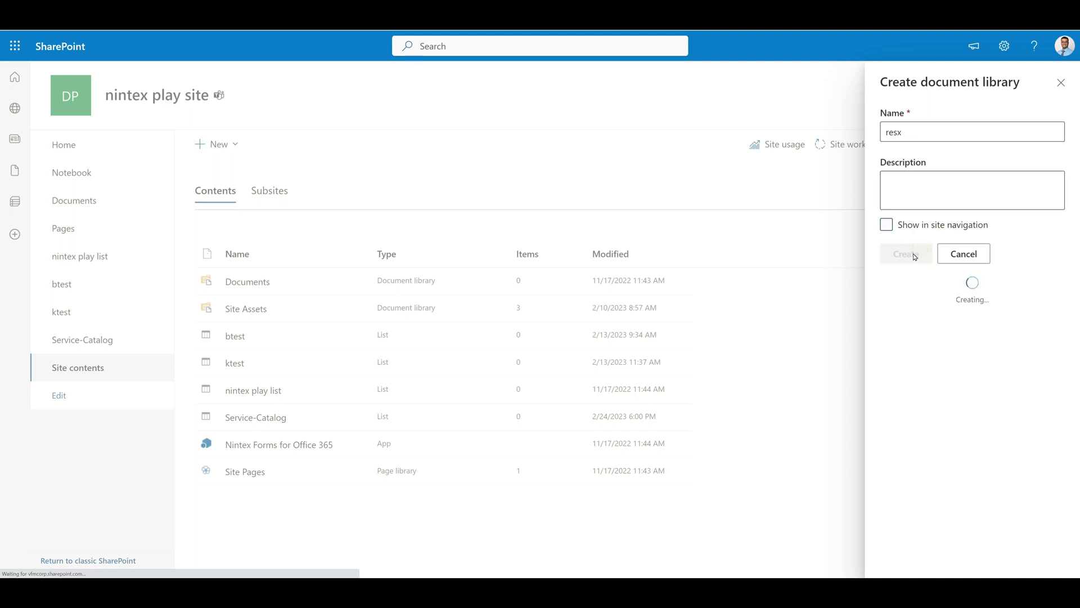
Upload a file from Quick access into the resx library.
click(285, 146)
click(290, 171)
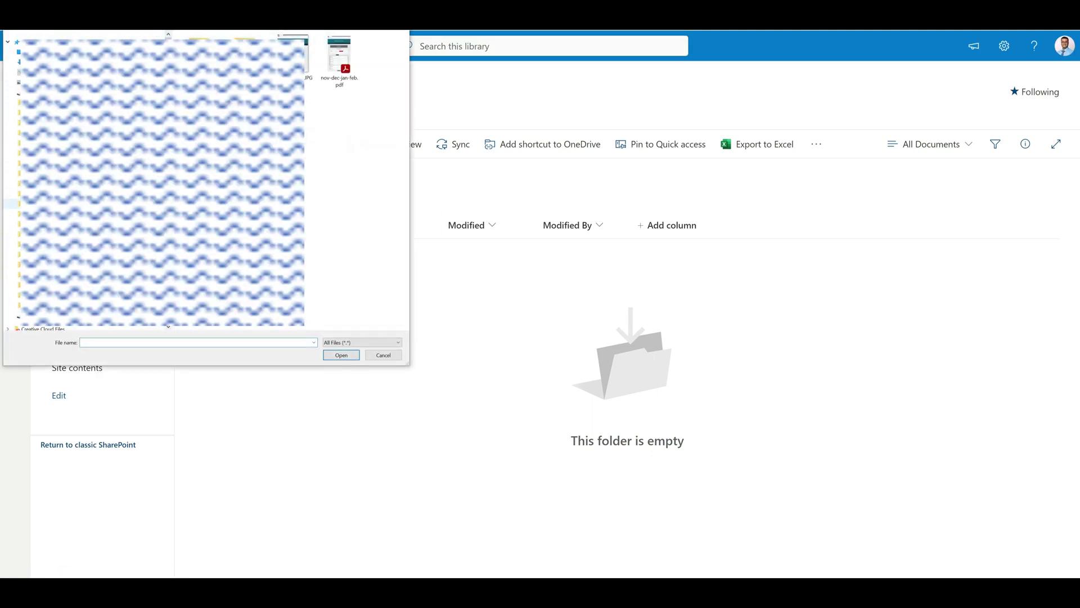
click(34, 42)
double_click(337, 249)
double_click(338, 127)
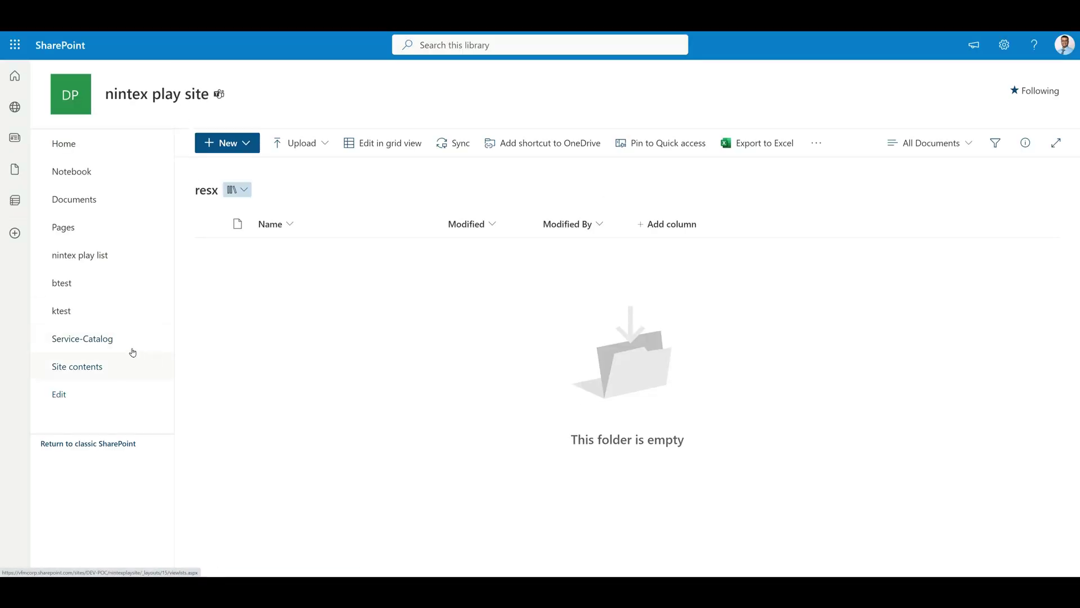
Place an Image control at the top of the Service-Catalog form showing the Service Catalog banner.
click(129, 351)
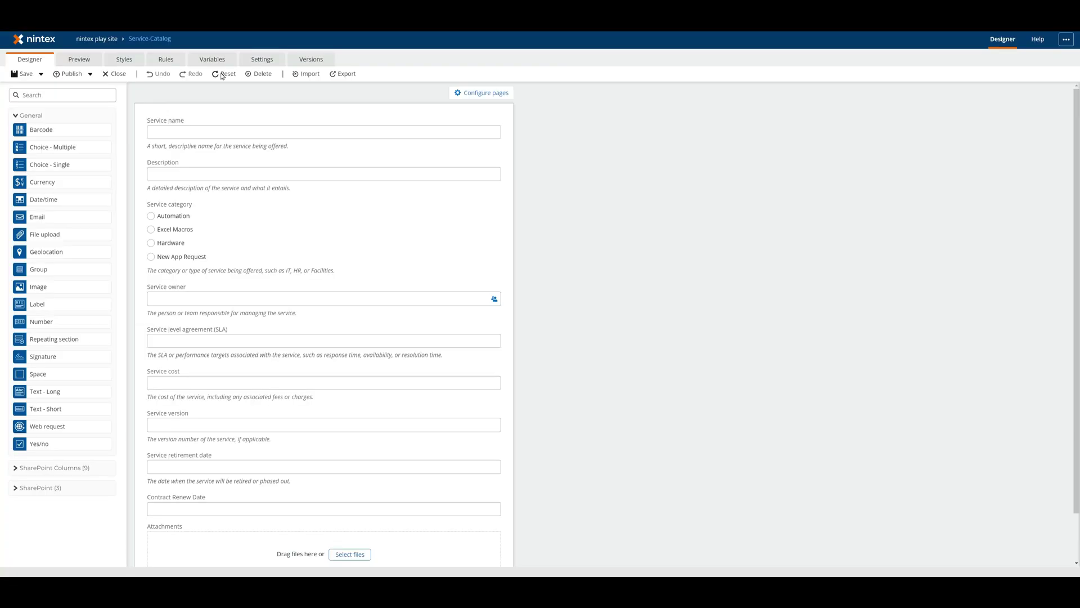
click(66, 97)
text(ima)
drag(59, 129, 323, 129)
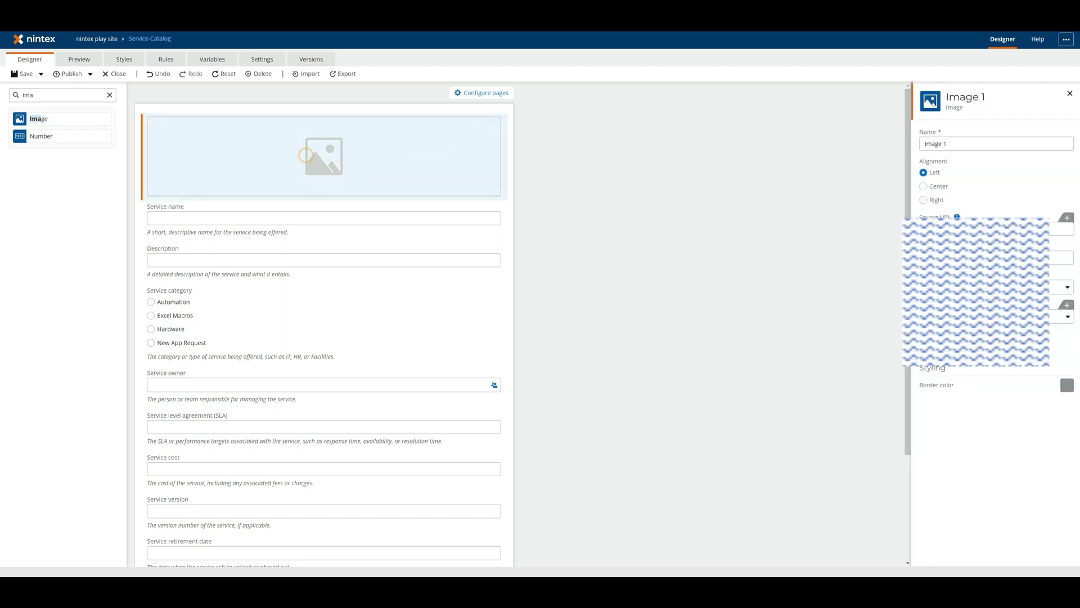
click(956, 249)
click(741, 205)
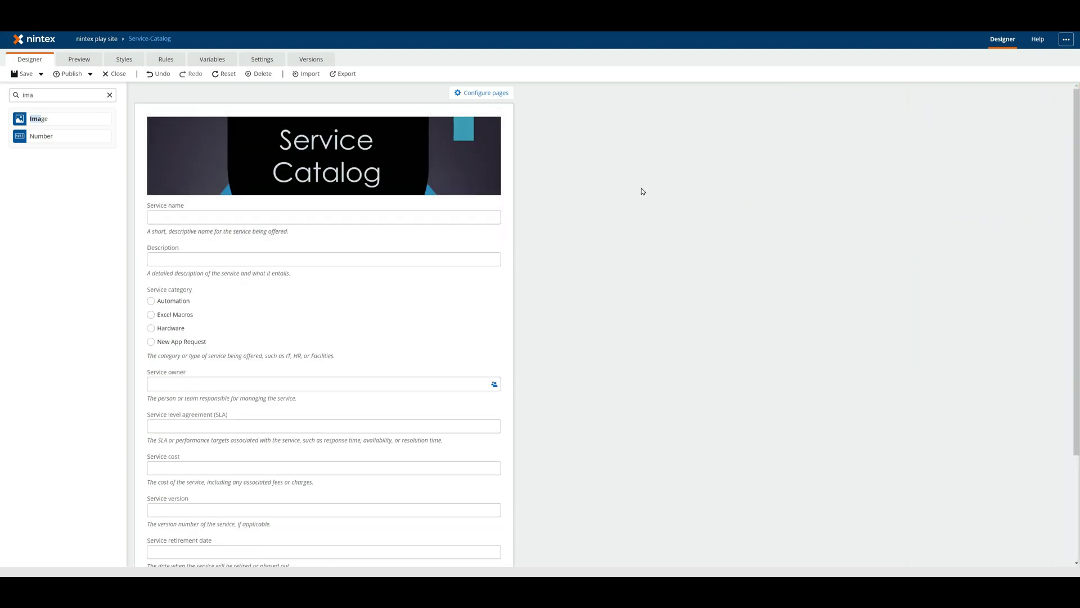
Add a Group below the banner with a 'Service Catalog Details' header.
double_click(50, 96)
text(gro)
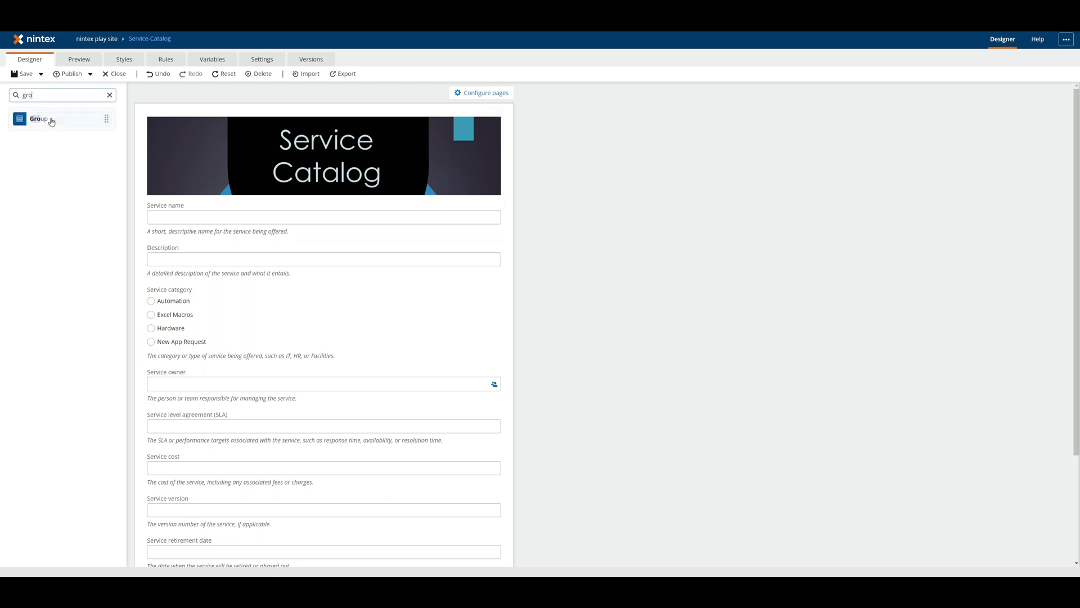
drag(48, 117, 227, 212)
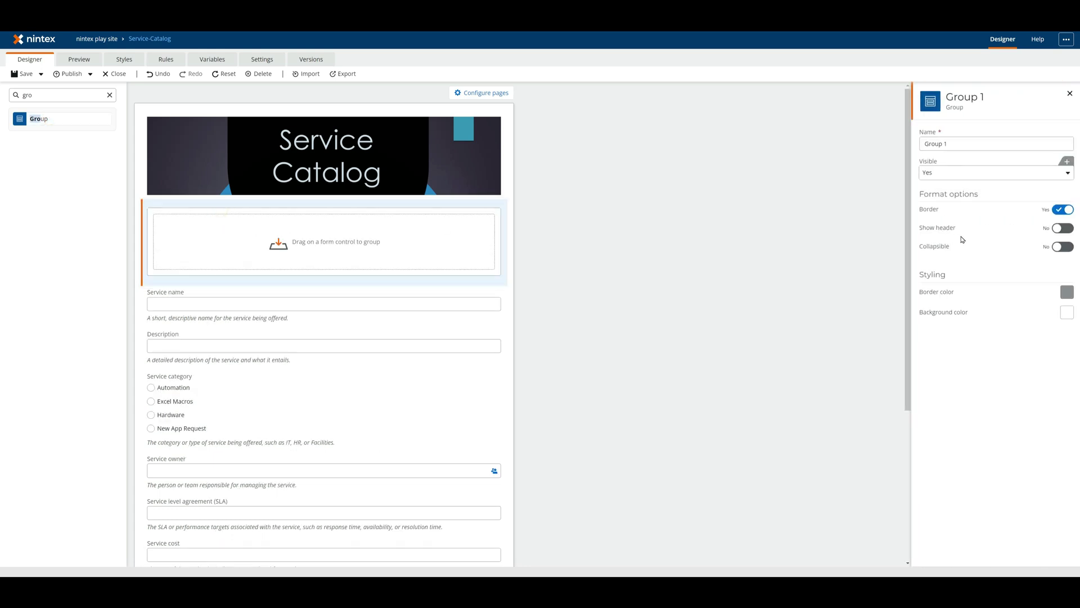
click(1063, 229)
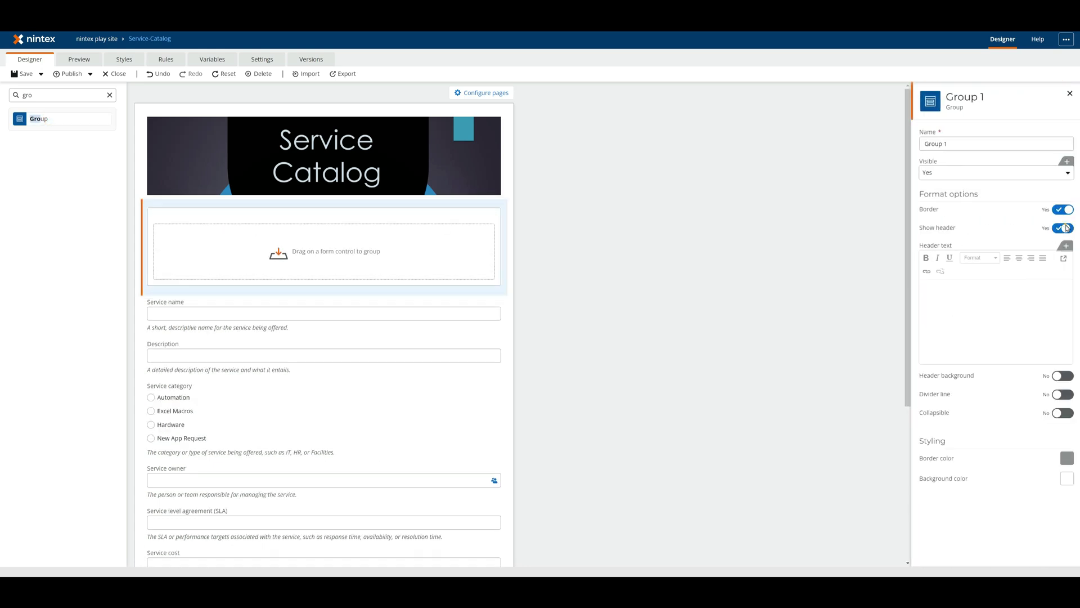
click(990, 307)
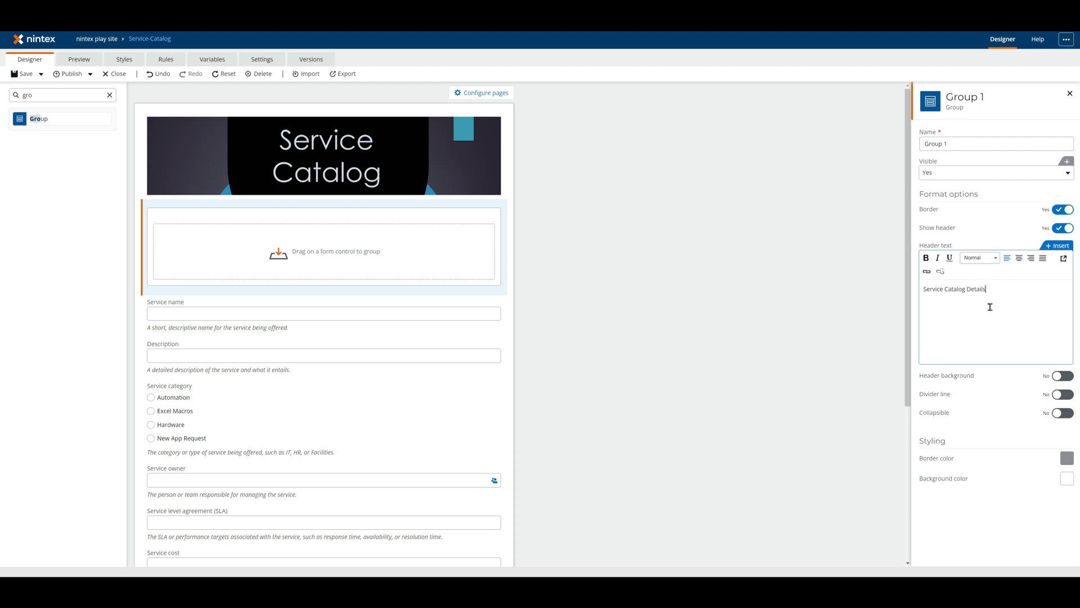
triple_click(1023, 293)
Make the group header bold Heading 5 with shaded background and a divider line.
click(925, 259)
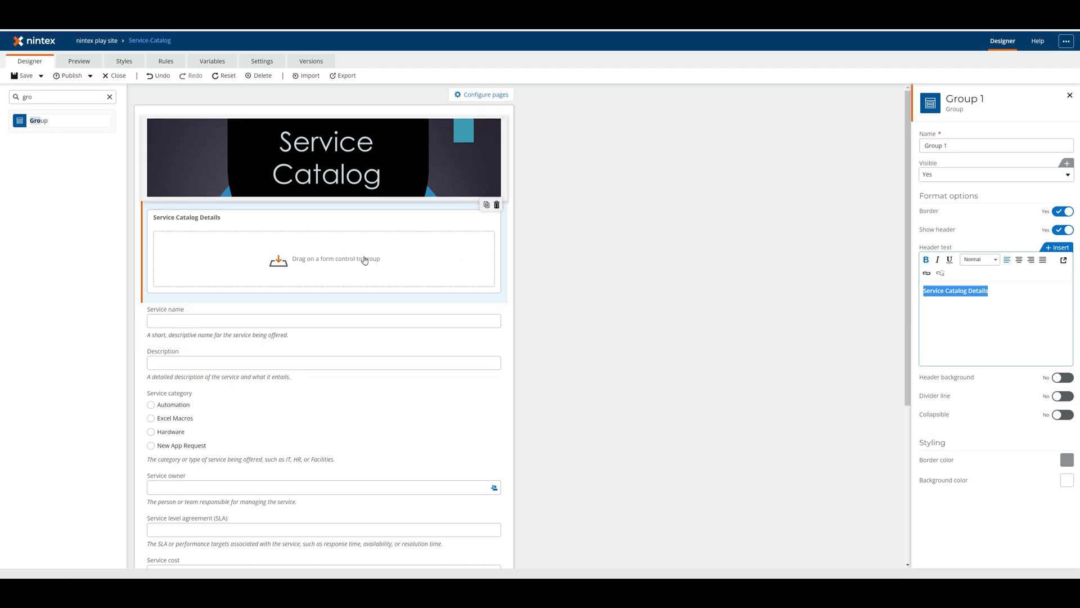
click(185, 217)
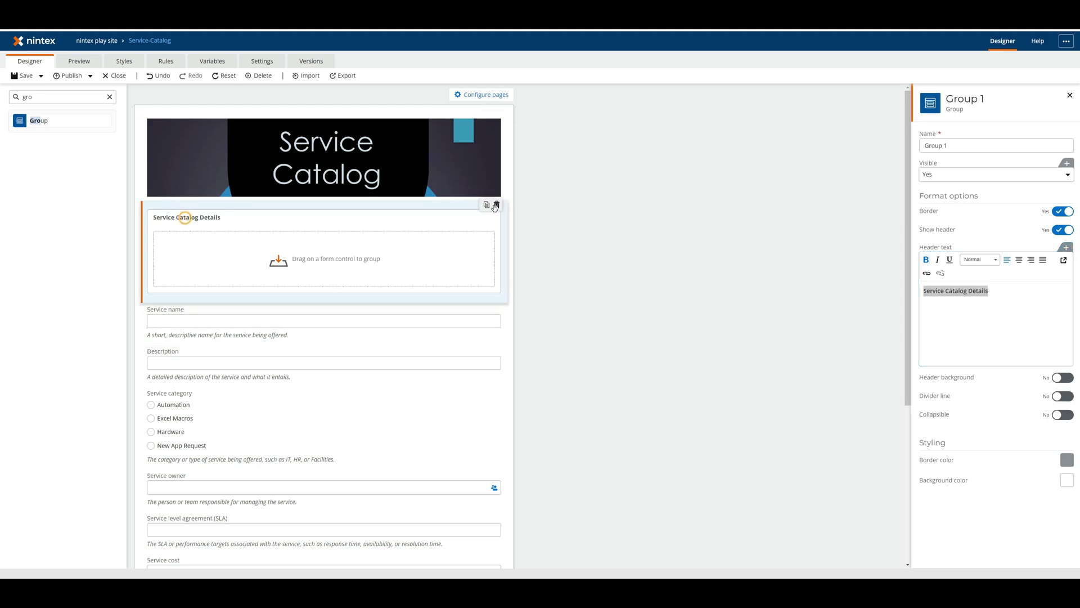
click(1054, 378)
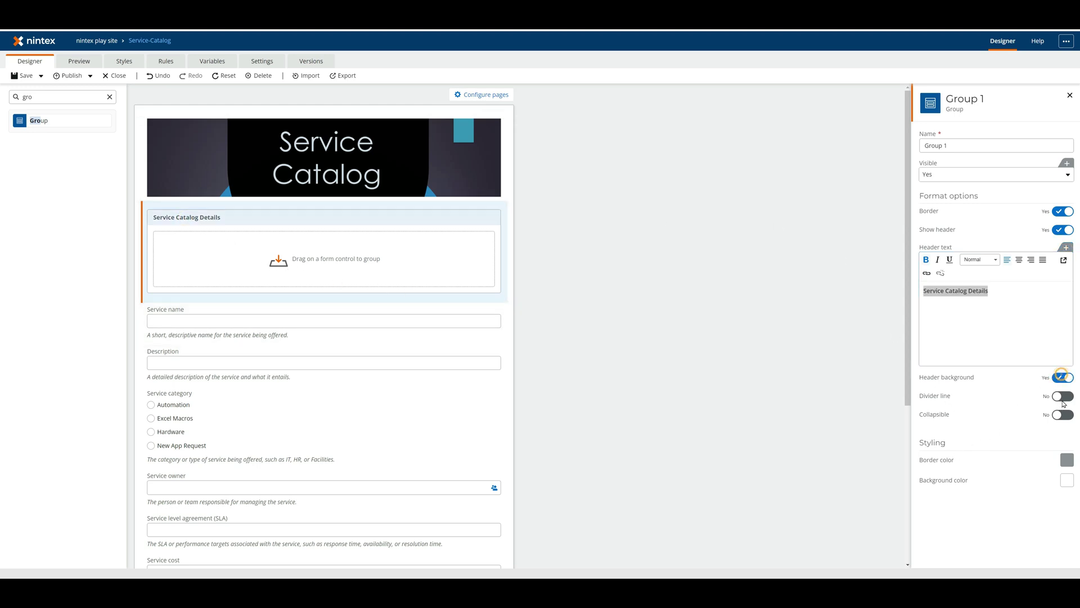
click(1063, 397)
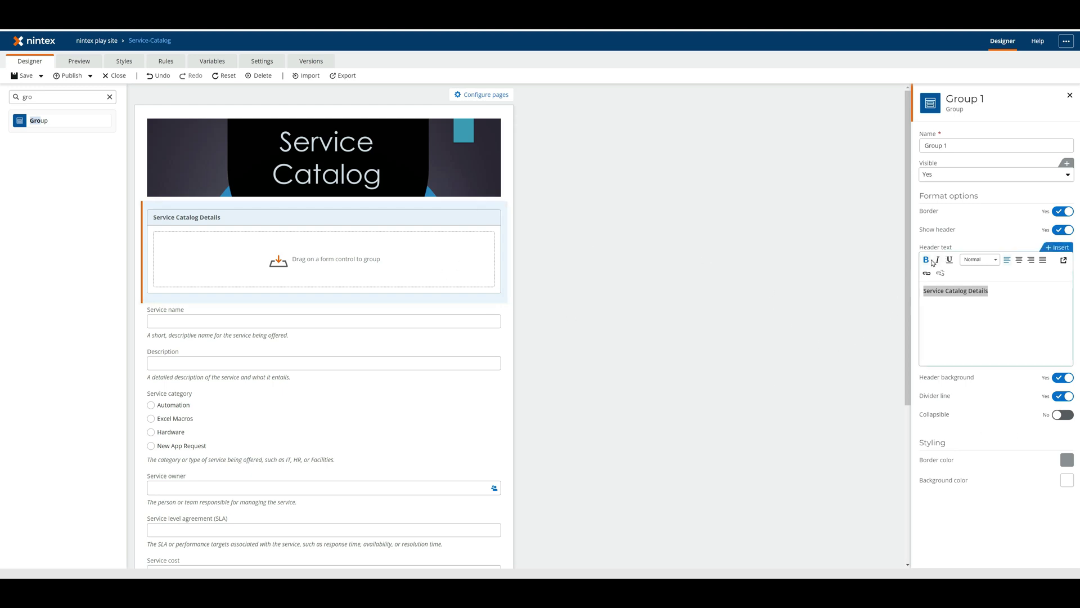
click(990, 260)
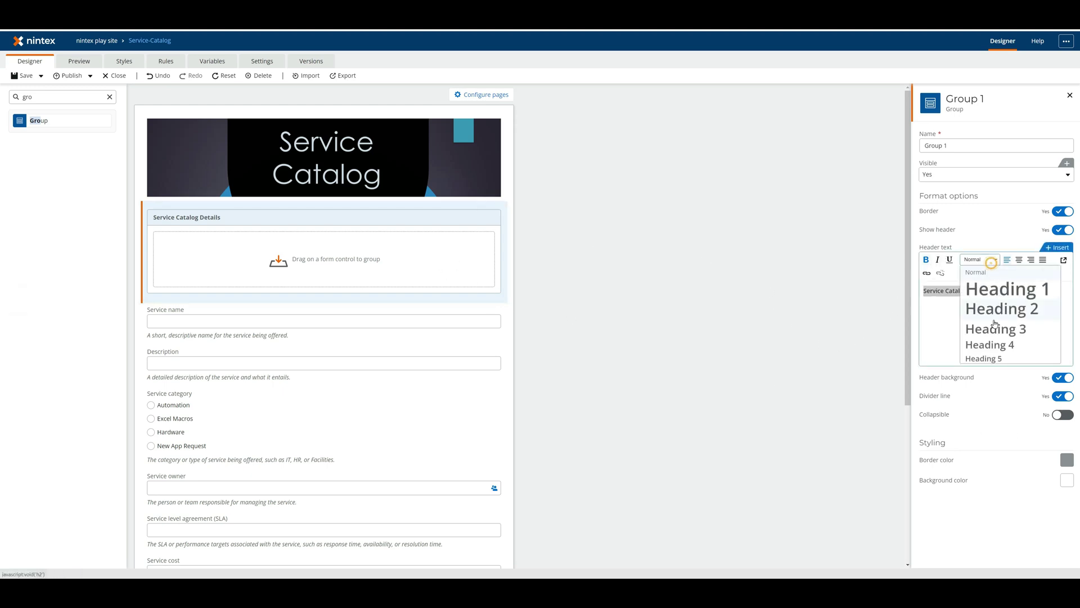
click(992, 354)
click(709, 292)
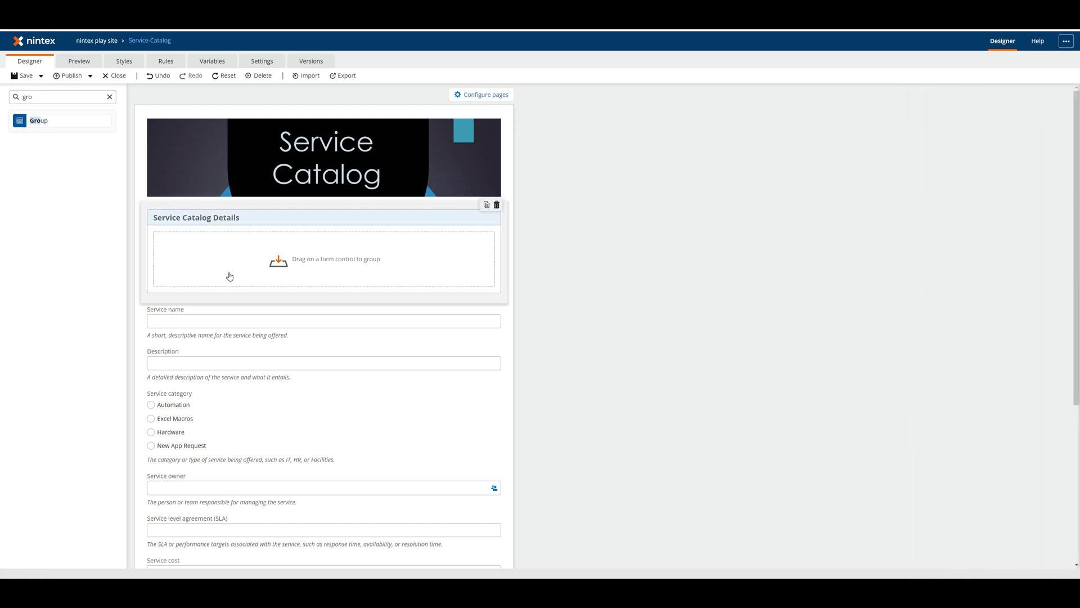
Move Service name, Description, Service category, Service owner/SLA/Service cost row, and Service version into the group.
drag(155, 308, 193, 250)
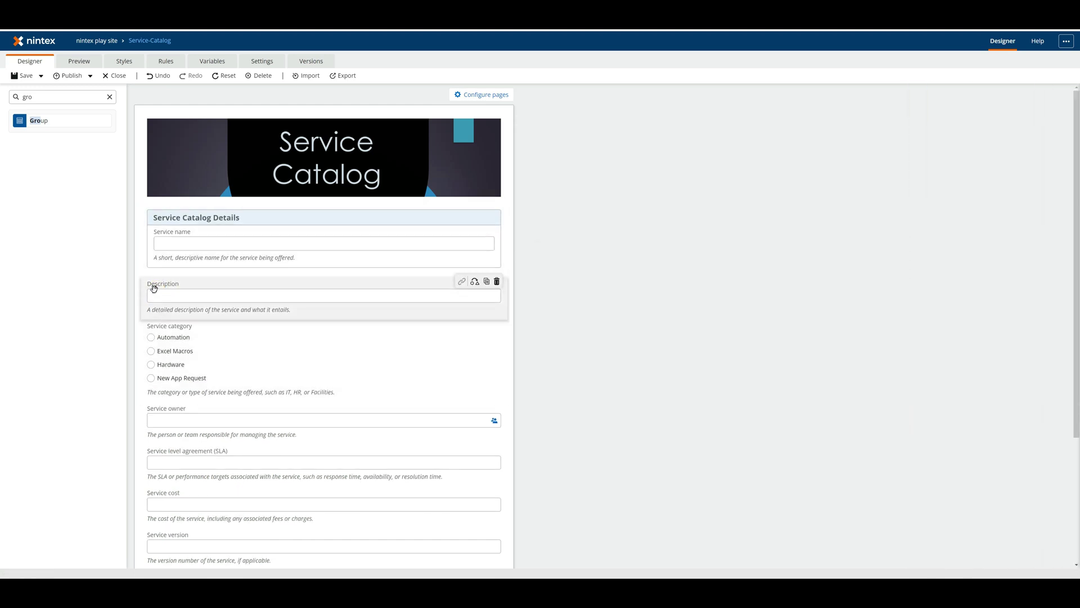
drag(154, 287, 184, 261)
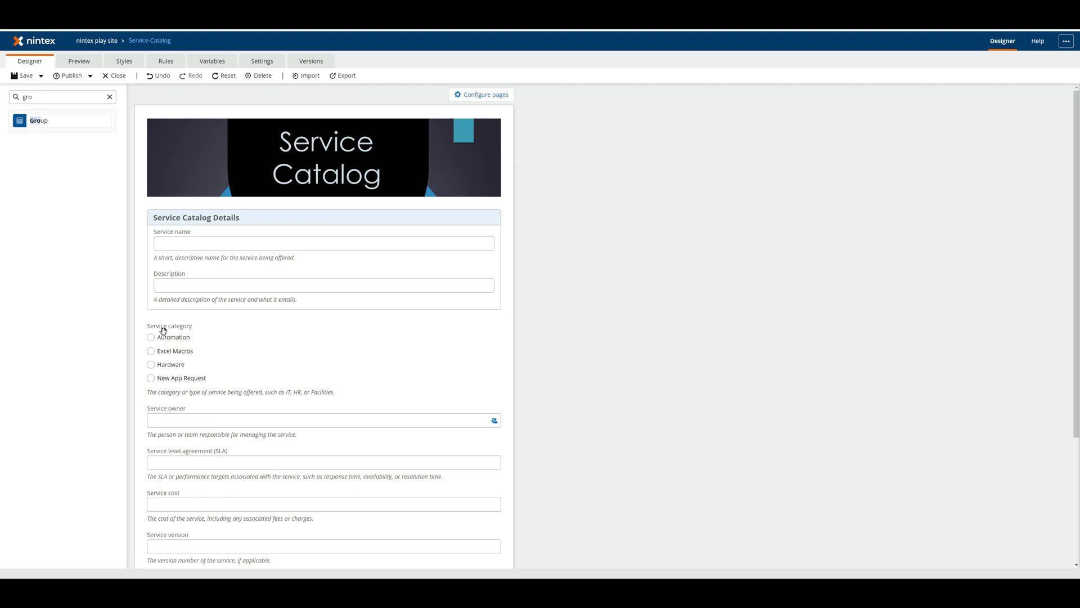
drag(163, 330, 188, 321)
drag(169, 414, 225, 401)
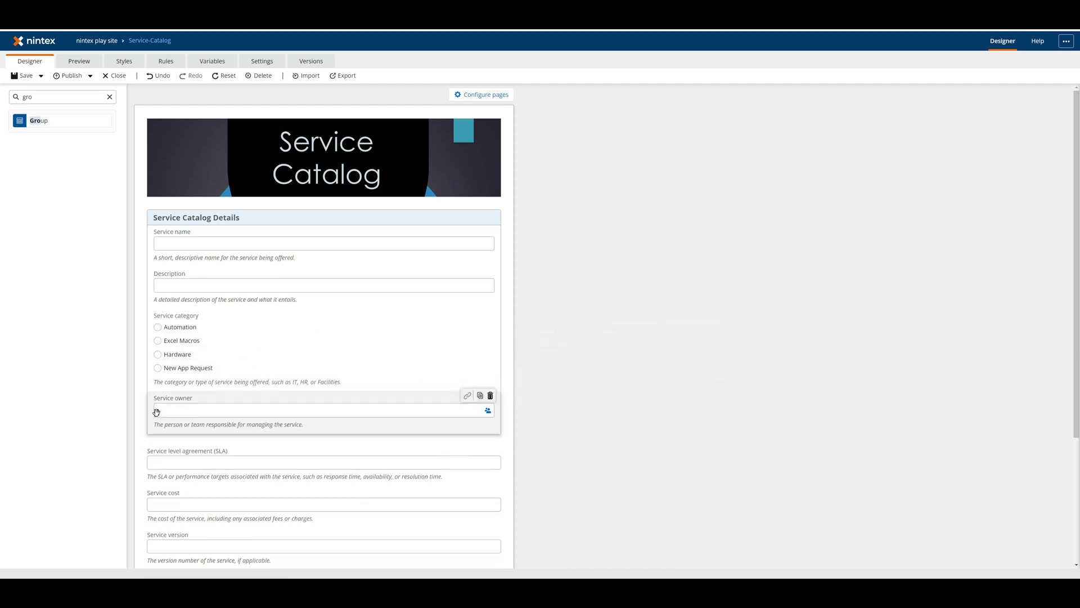
drag(151, 464, 442, 406)
drag(149, 458, 447, 403)
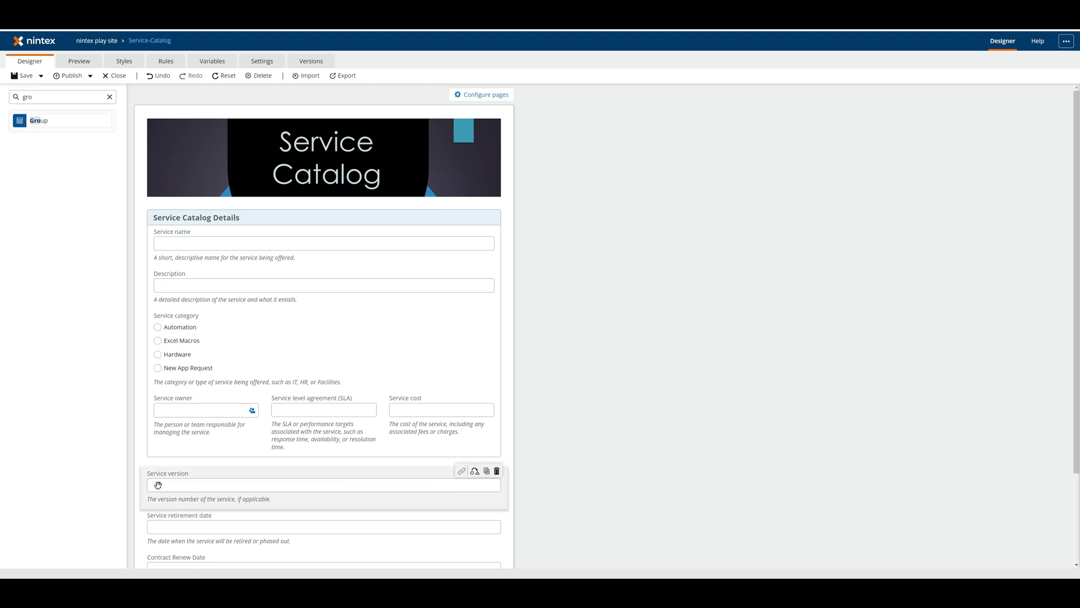
drag(151, 475, 177, 448)
Check the Attachments field and try placing a new group at the retirement date row.
scroll(243, 515, down, 2)
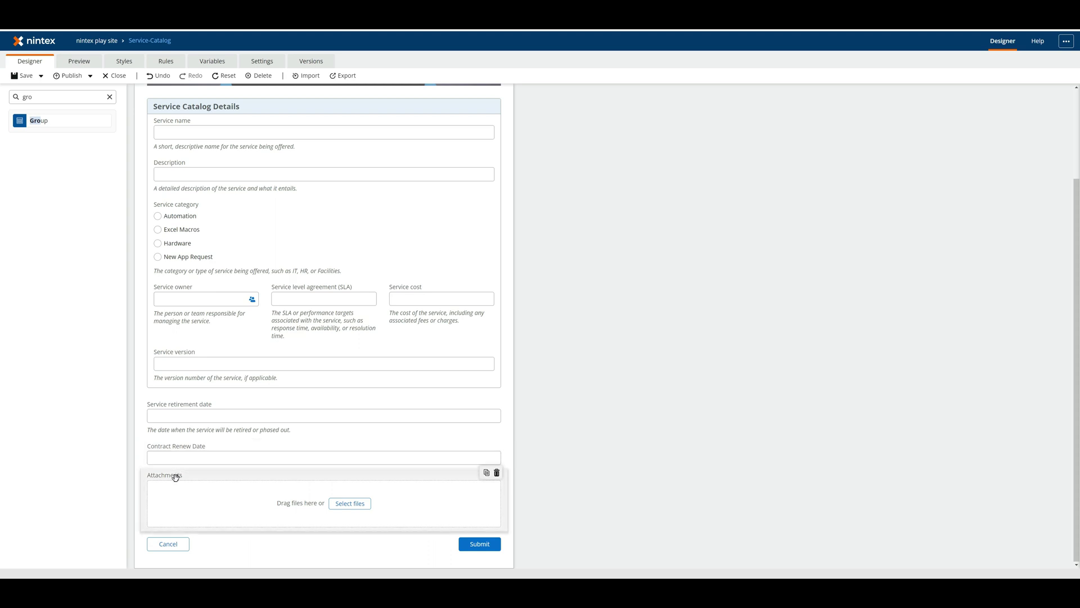
click(175, 477)
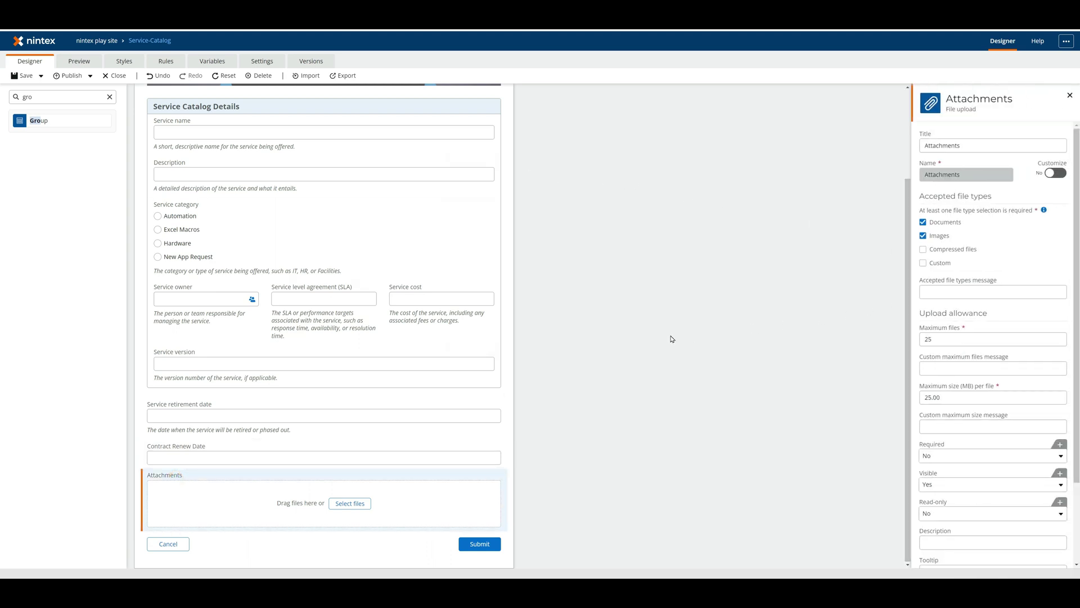
click(662, 336)
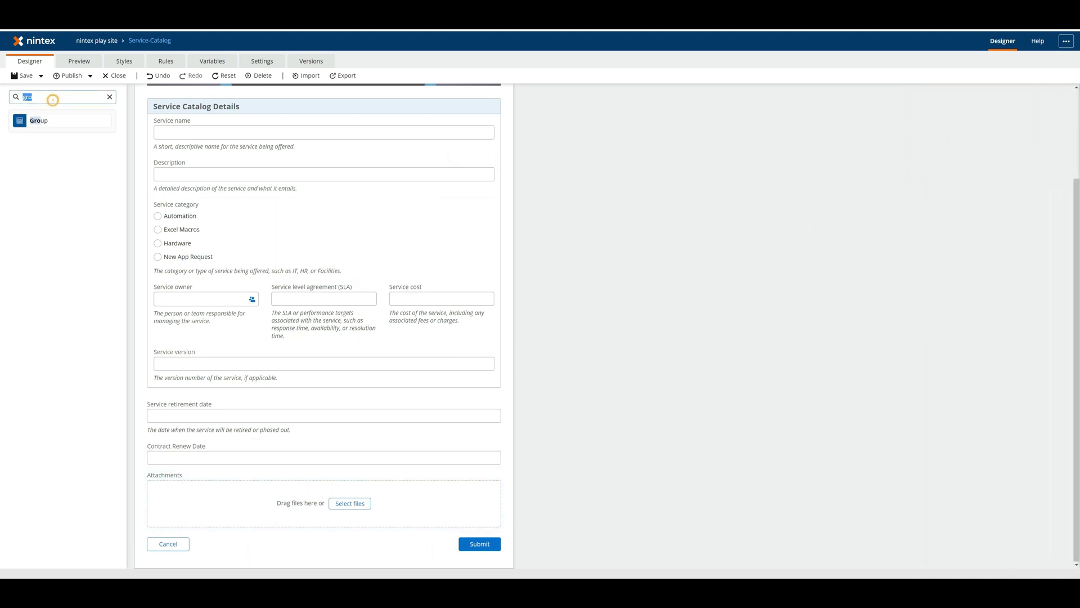
drag(35, 121, 204, 407)
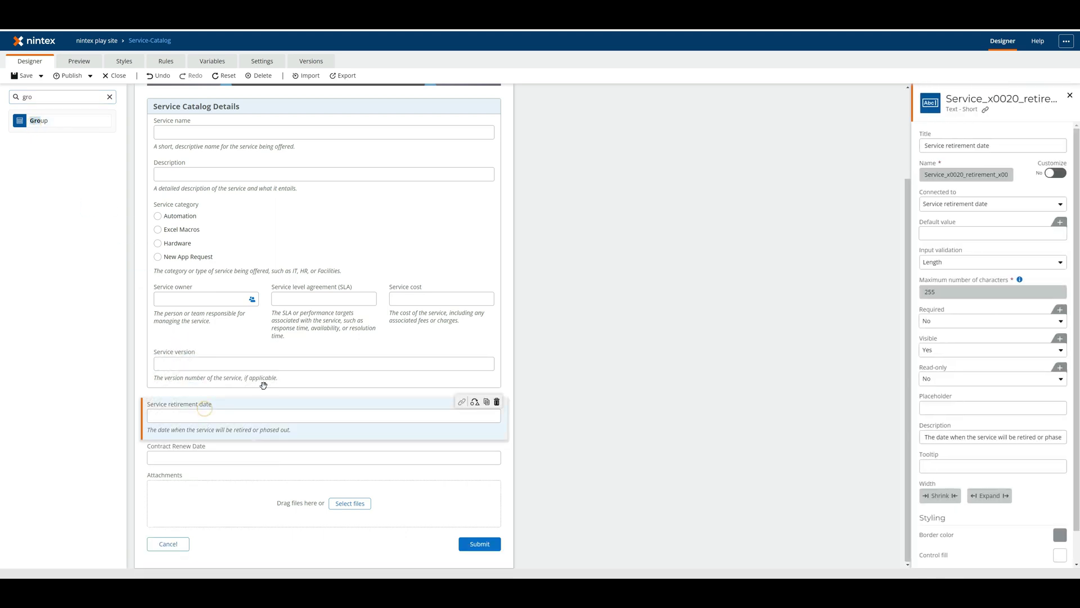
Add a second group below the details group with header, shaded background, divider and collapsible enabled.
click(700, 426)
drag(35, 121, 255, 400)
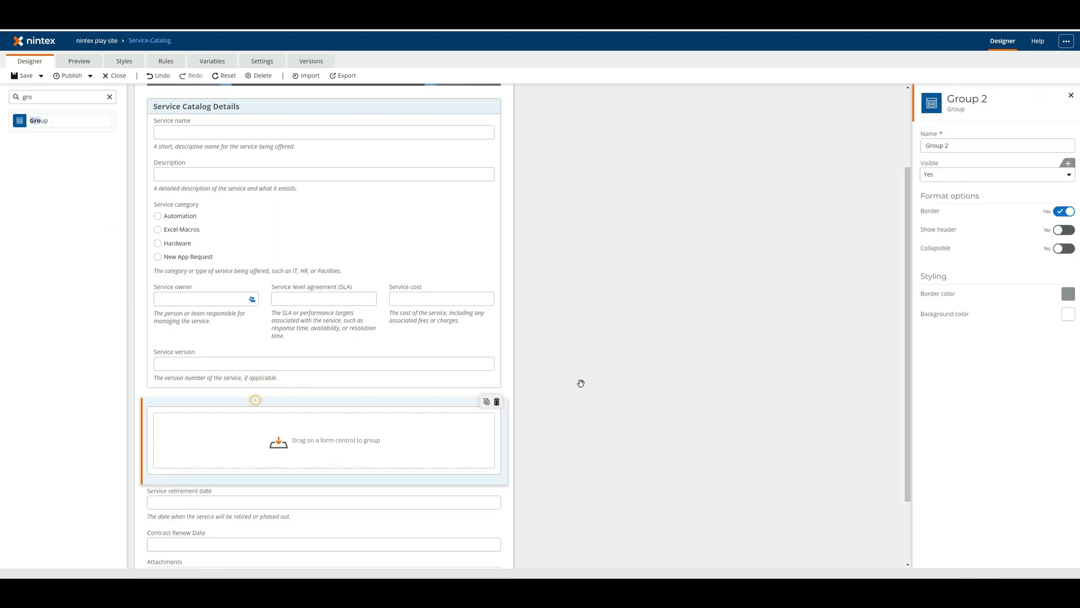
click(1065, 230)
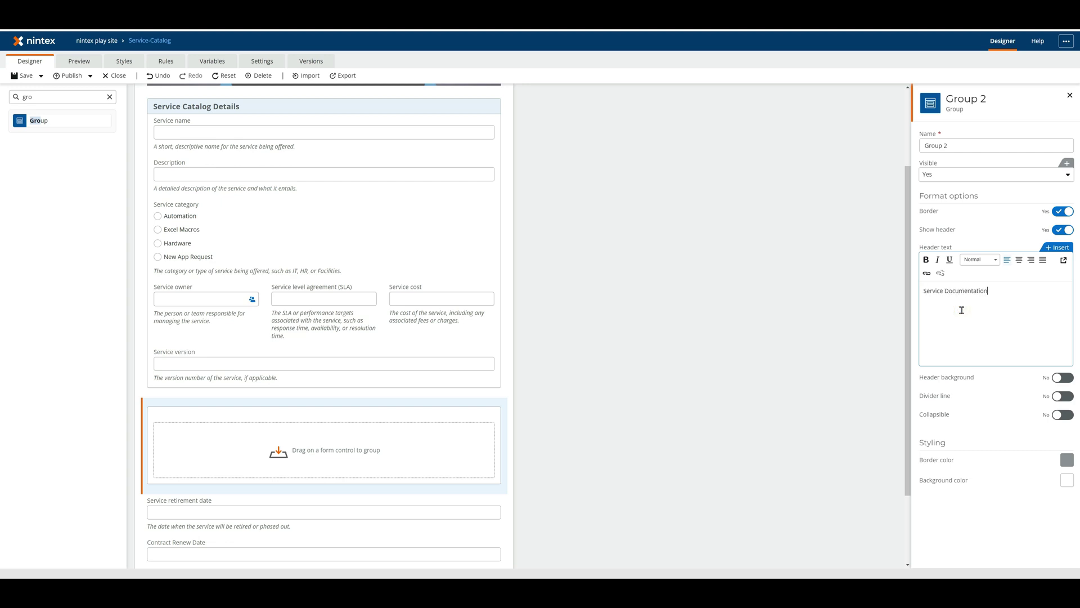
click(1061, 380)
click(1063, 397)
click(1063, 422)
click(1061, 420)
click(1061, 419)
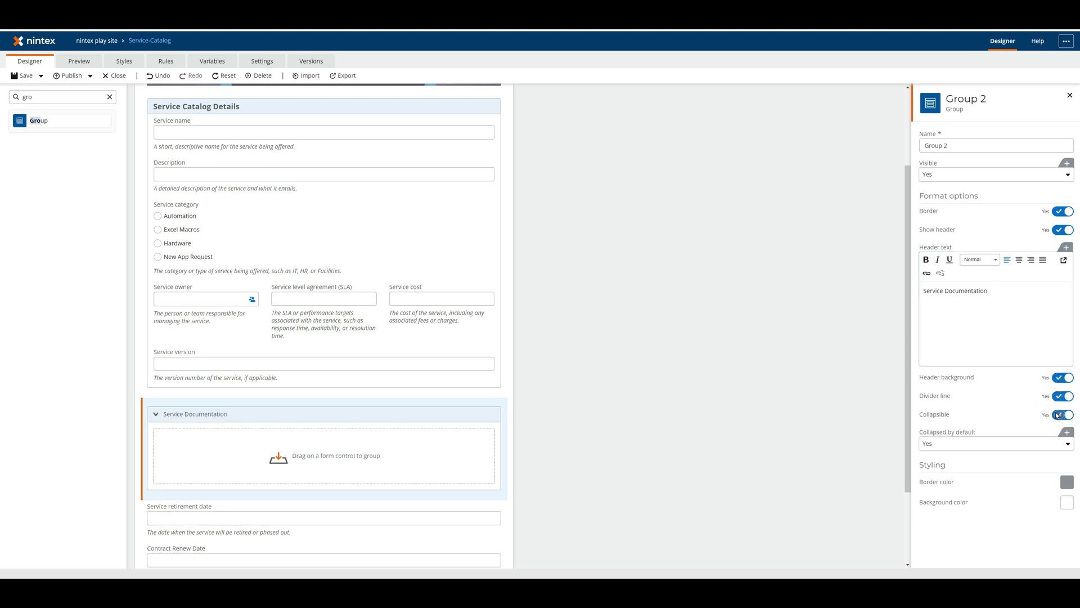
Style the Service Documentation header text as Heading 5.
click(986, 260)
click(815, 340)
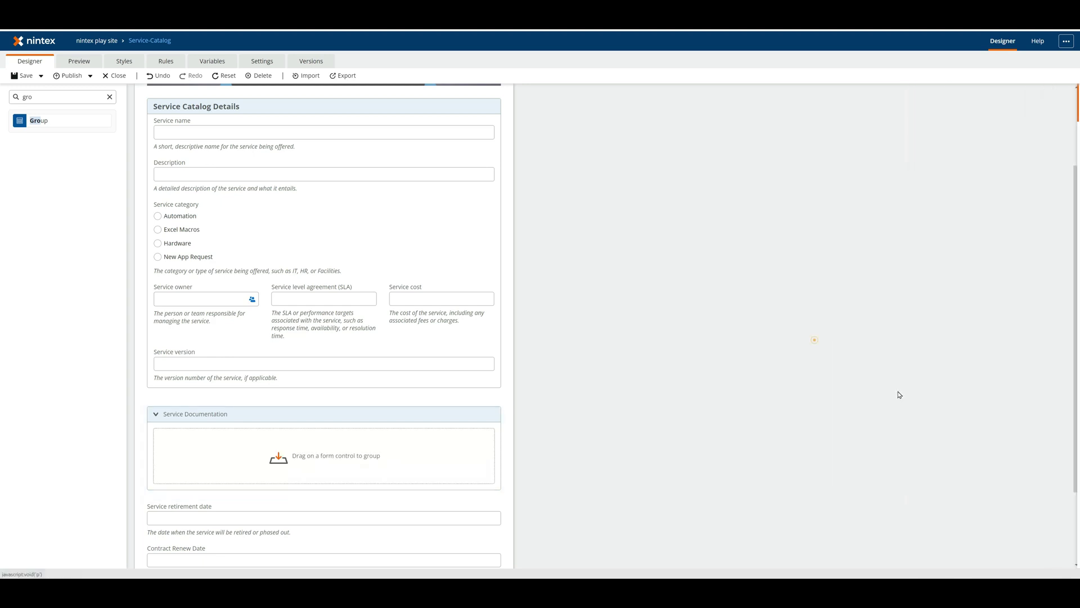
click(184, 413)
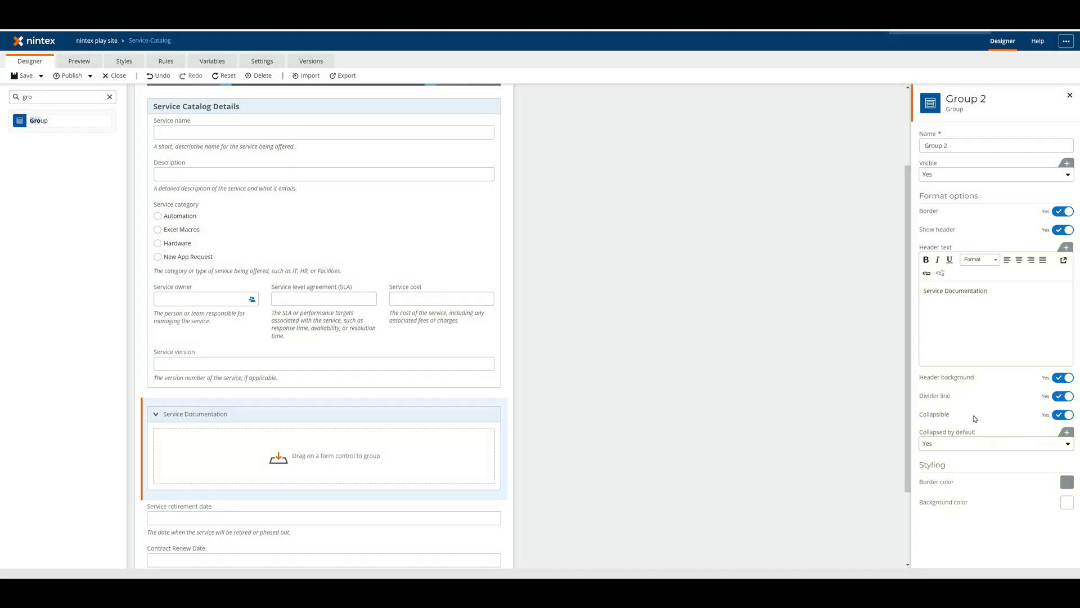
key(ctrl+0)
scroll(956, 413, down, 3)
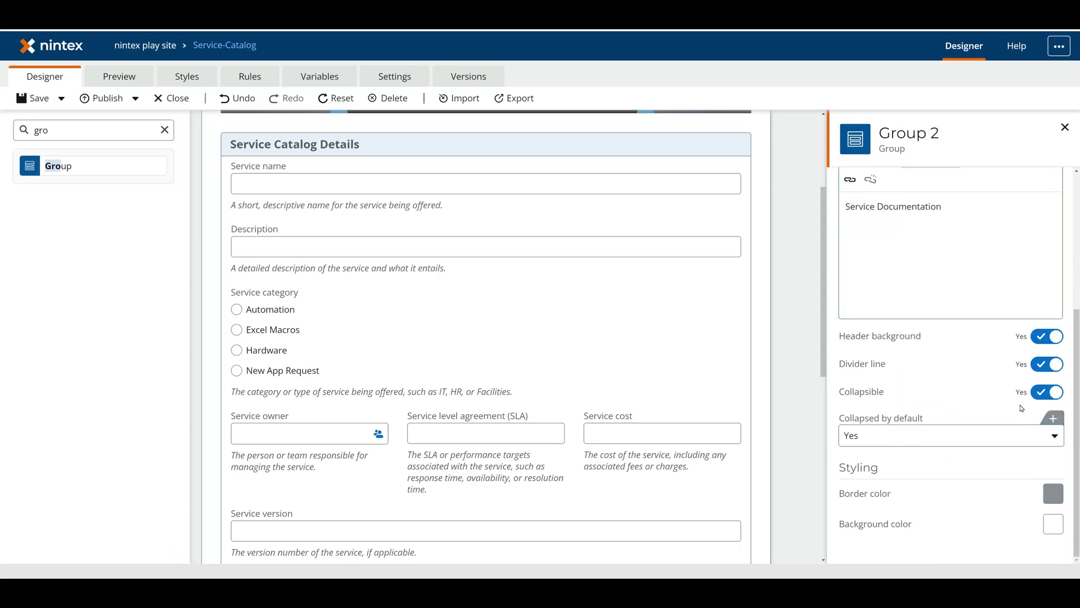
scroll(957, 411, up, 3)
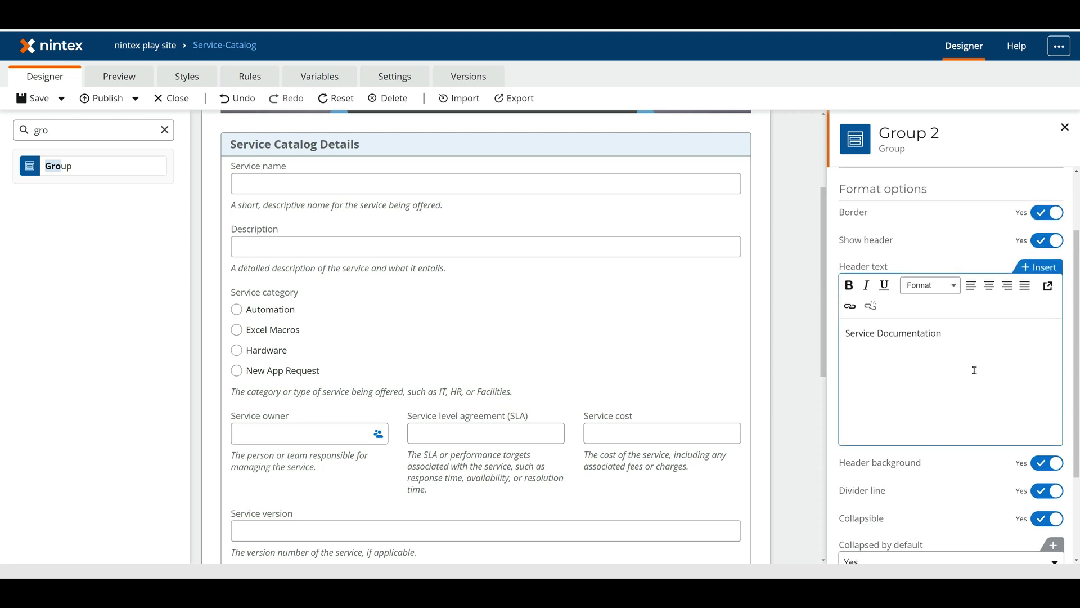
triple_click(982, 352)
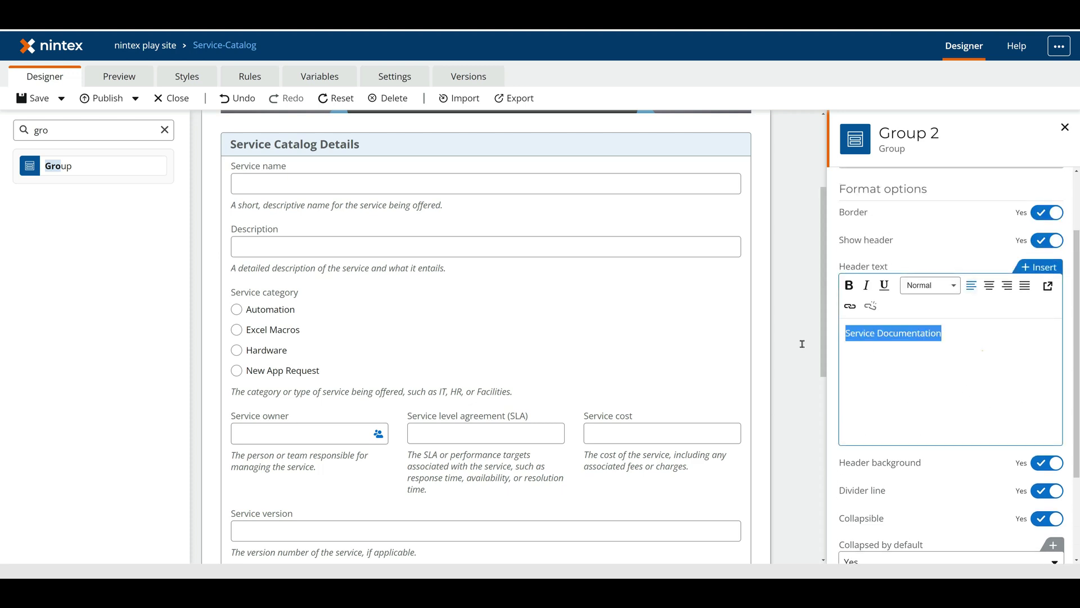
click(916, 288)
click(928, 432)
click(810, 411)
Move the Attachments control into the Service Documentation group.
scroll(394, 338, down, 5)
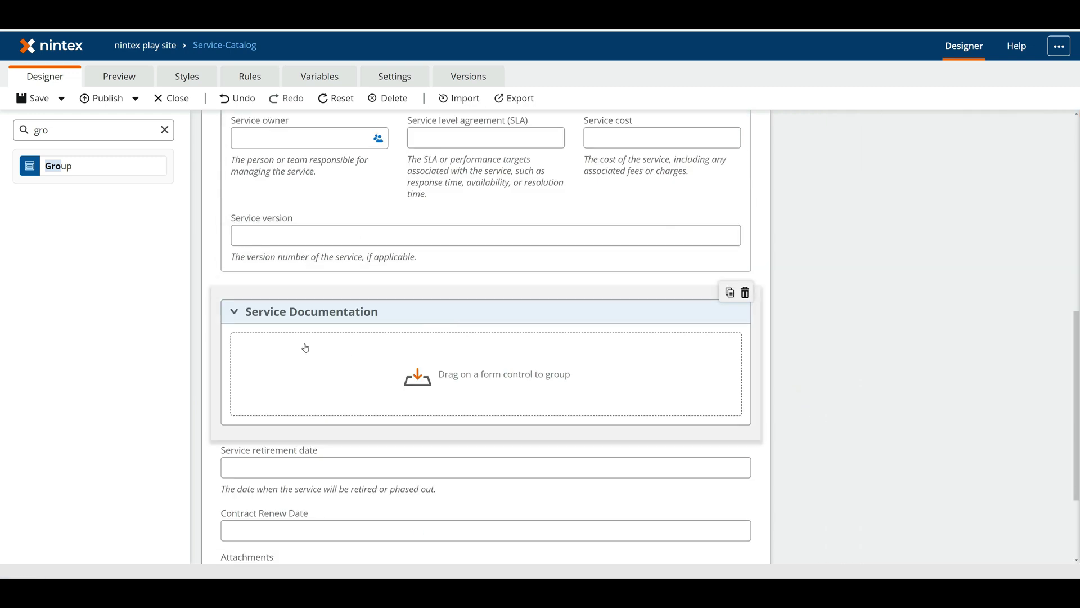
scroll(314, 458, down, 2)
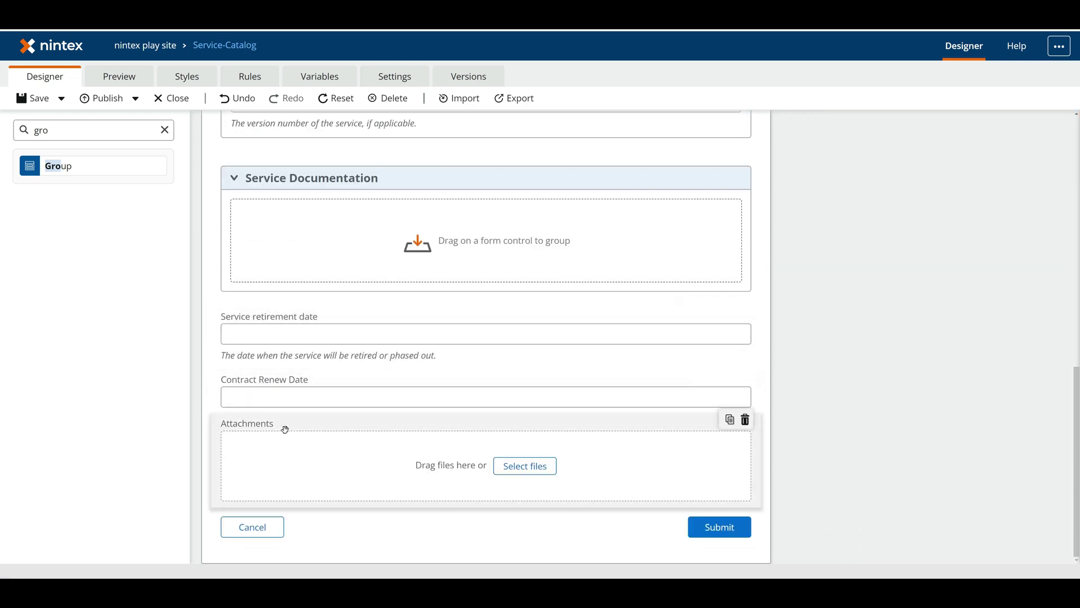
drag(284, 429, 304, 287)
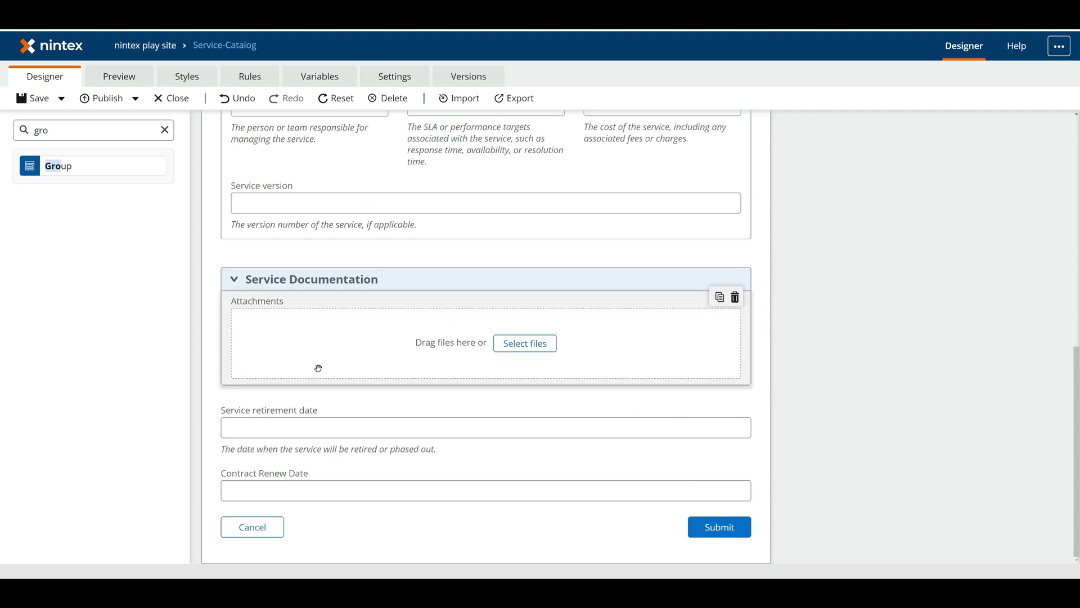
Add a centred label below Attachments requesting related service, vendor or contract documentation.
double_click(91, 135)
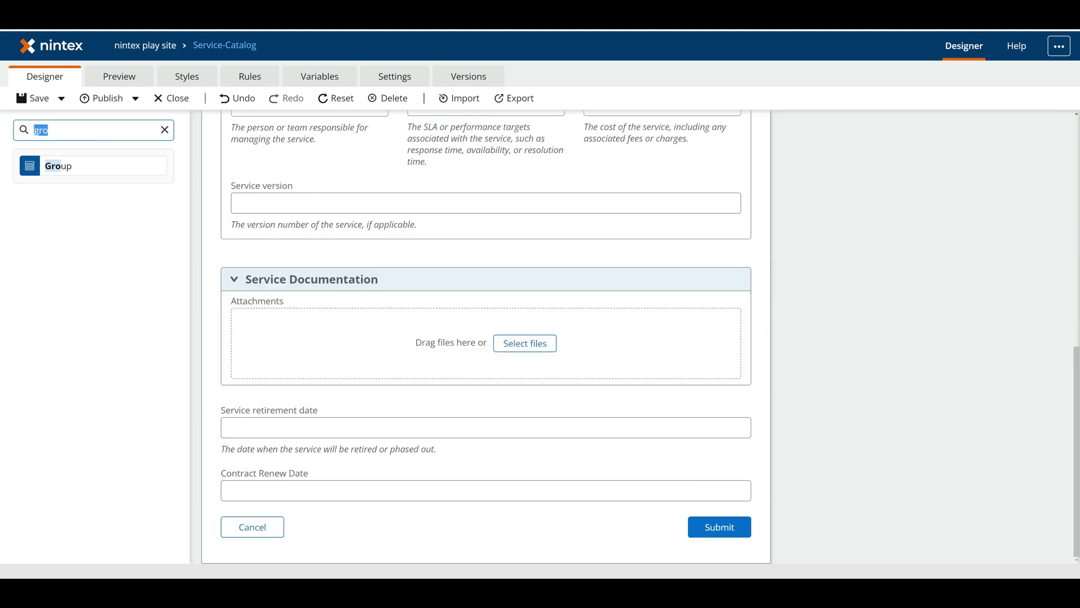
text(lab)
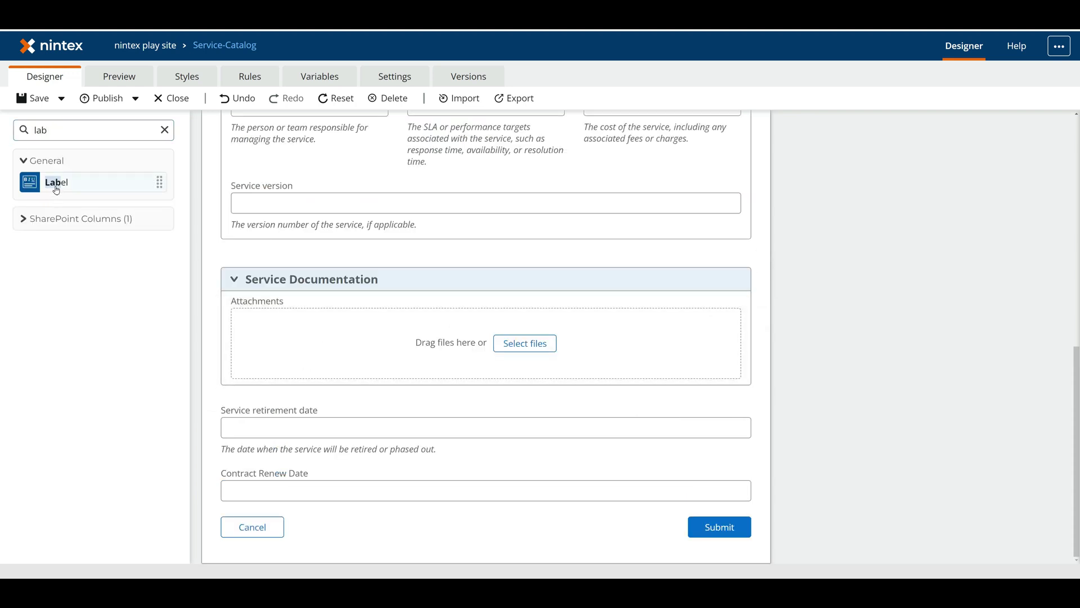
drag(57, 183, 369, 390)
click(897, 405)
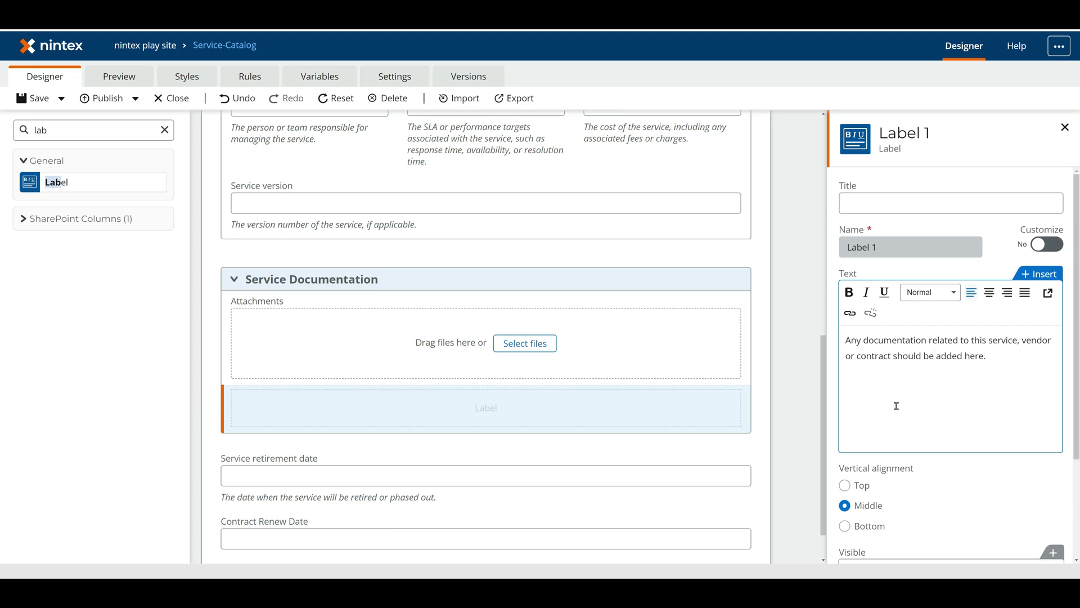
key(ctrl+a)
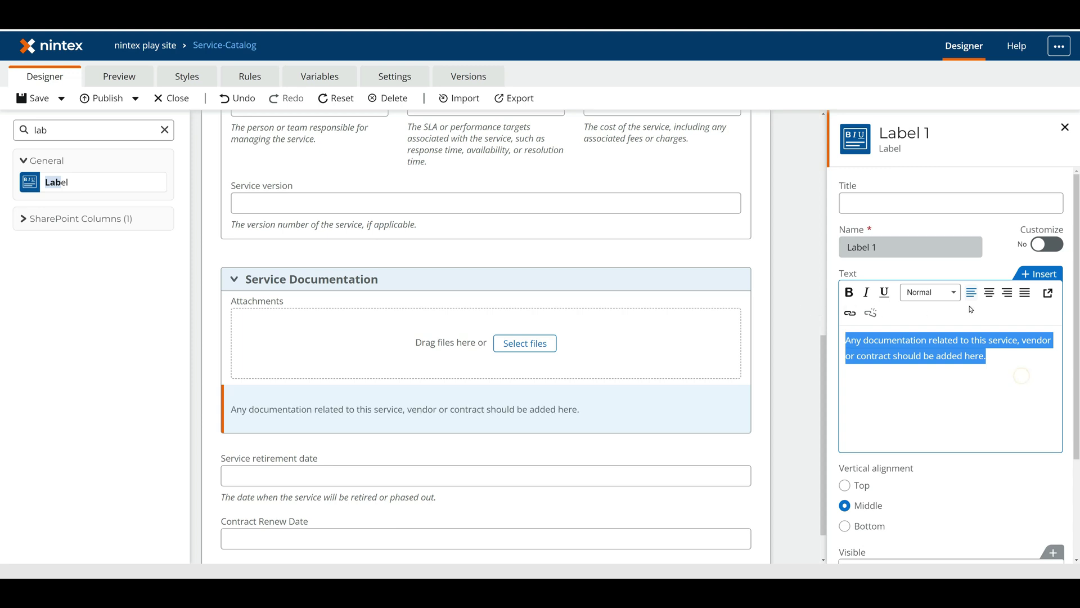
click(988, 292)
click(797, 390)
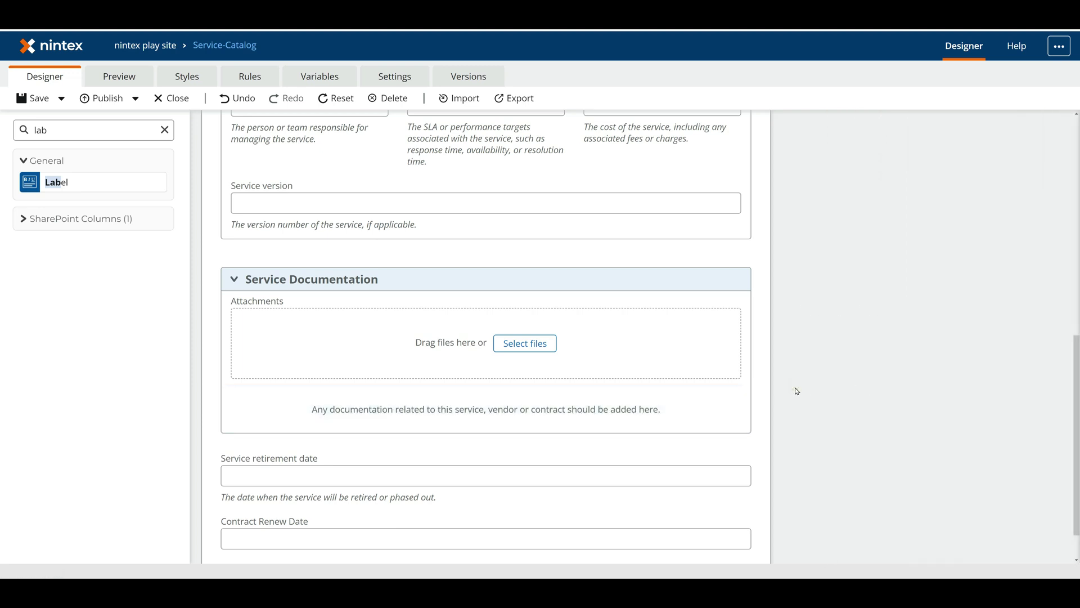
Rename the Attachments upload control's title to 'Files'.
click(283, 328)
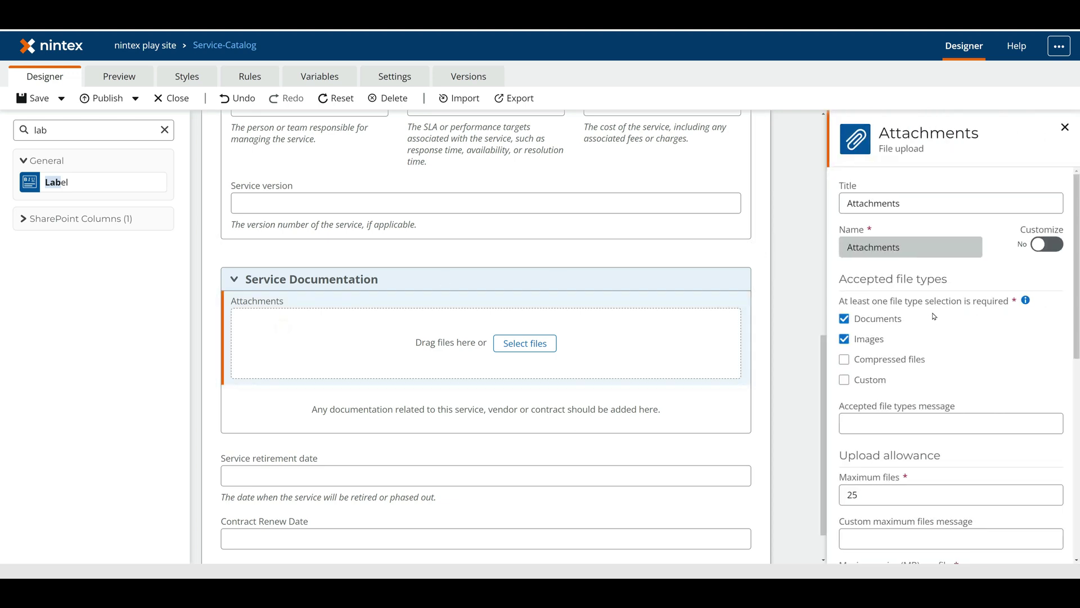
click(1049, 250)
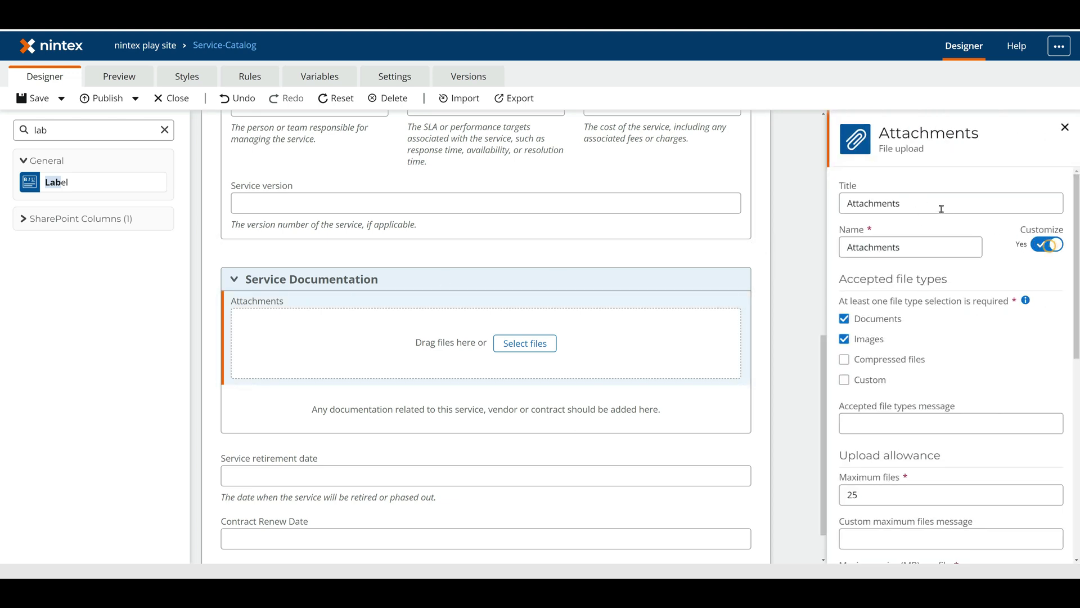
double_click(937, 208)
text(Files)
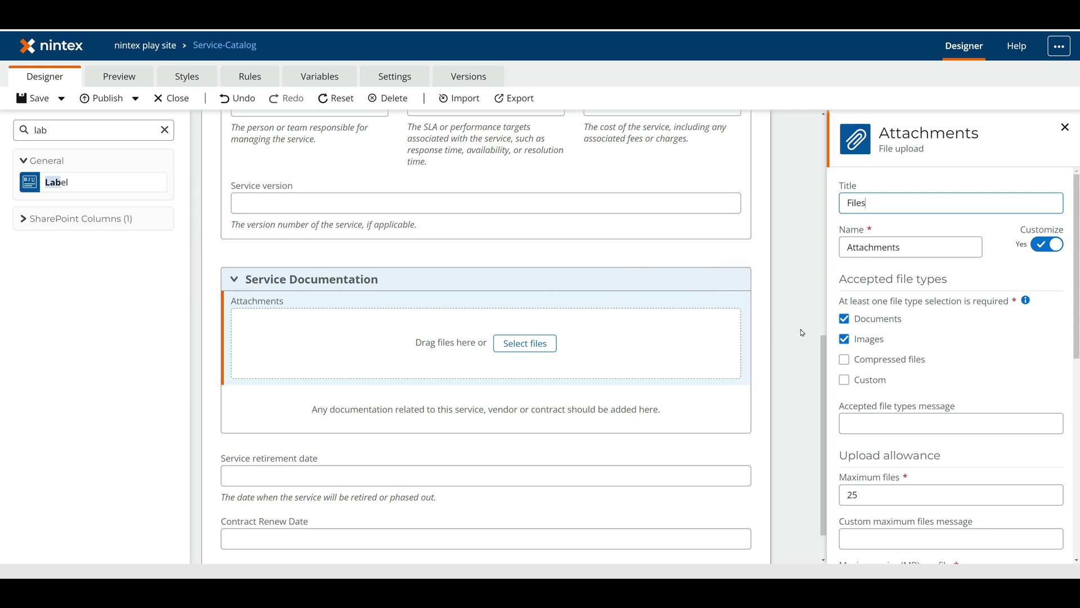
click(803, 332)
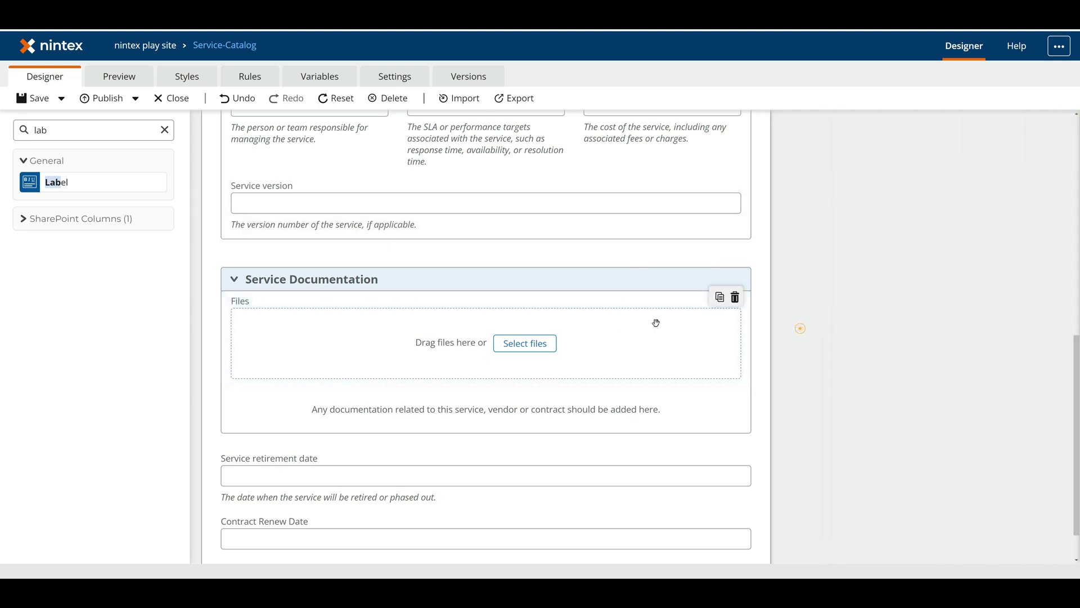
Delete the Contract Renew Date and Service retirement date fields from the form.
scroll(533, 513, down, 2)
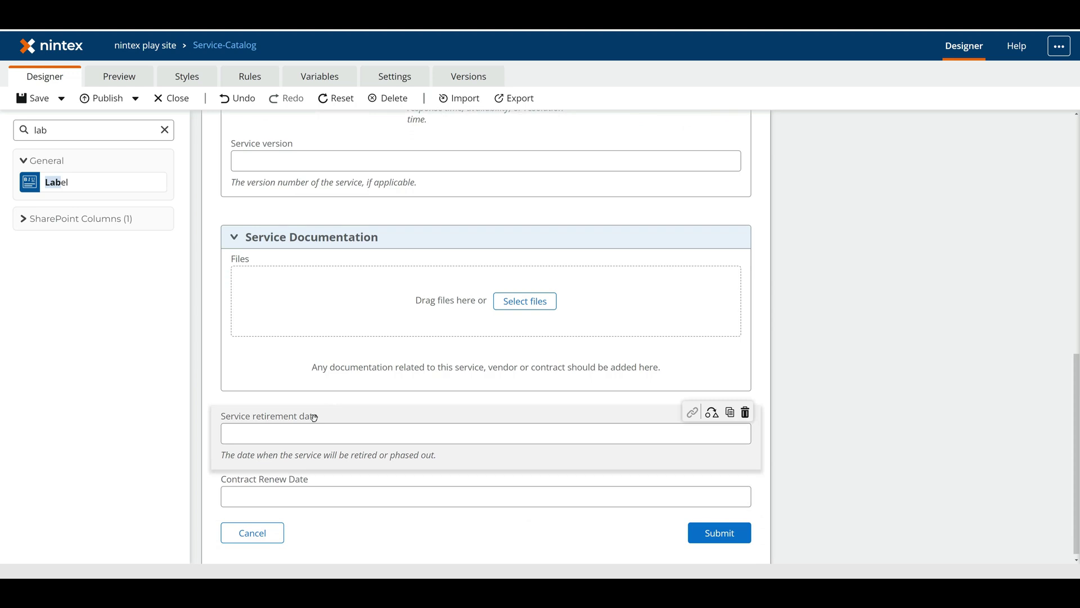
click(314, 417)
click(289, 480)
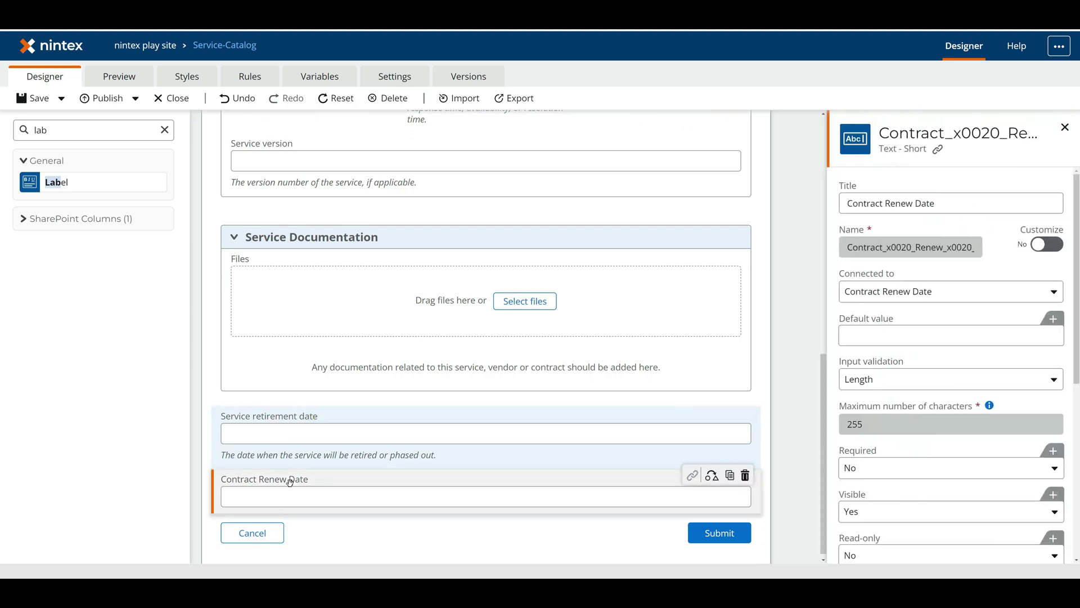
click(746, 477)
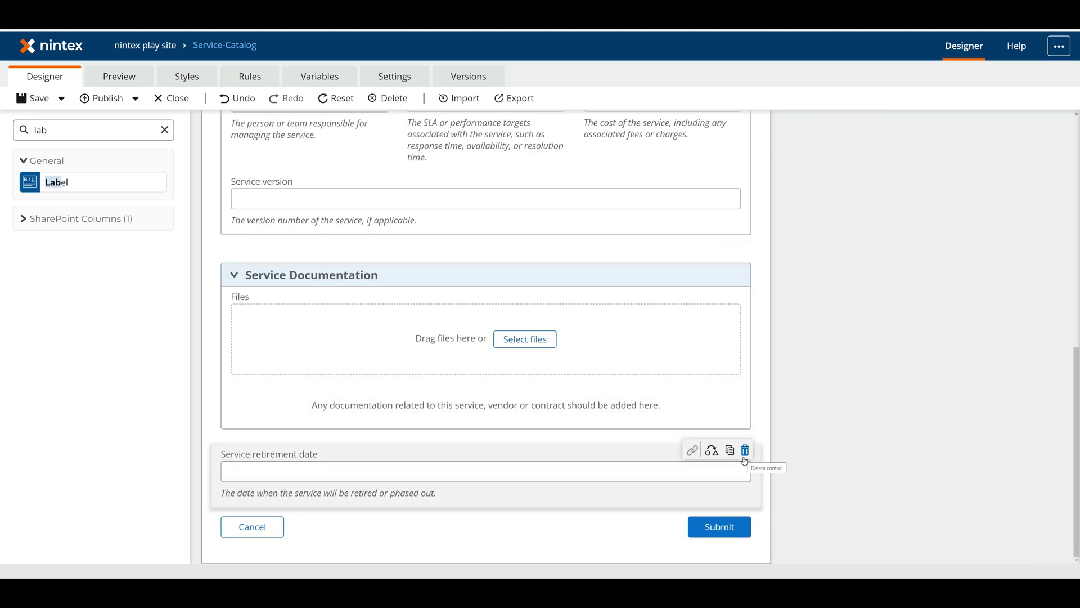
click(745, 455)
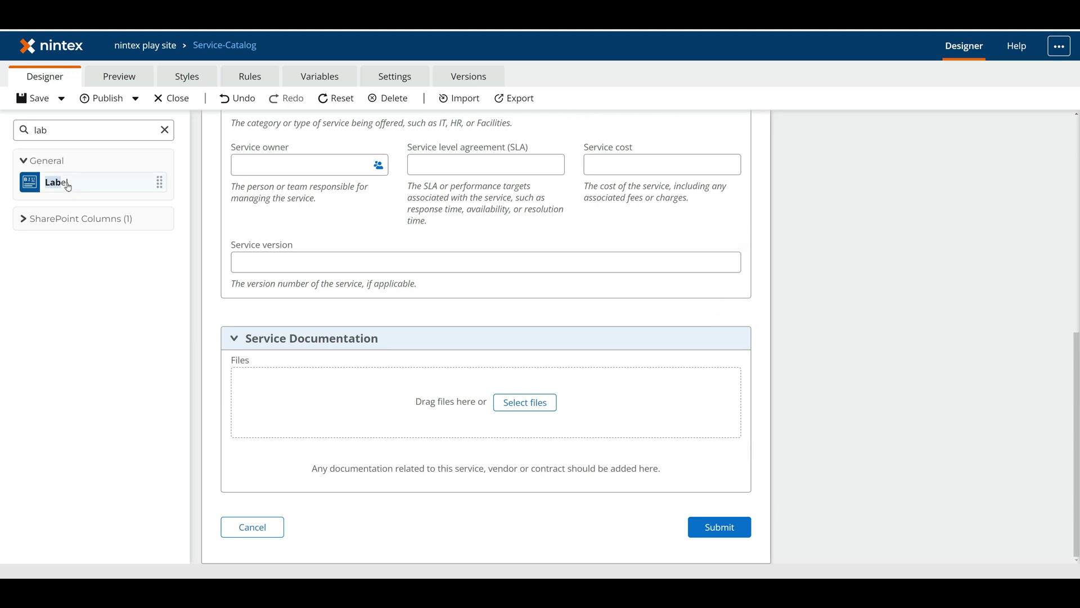
drag(66, 185, 85, 200)
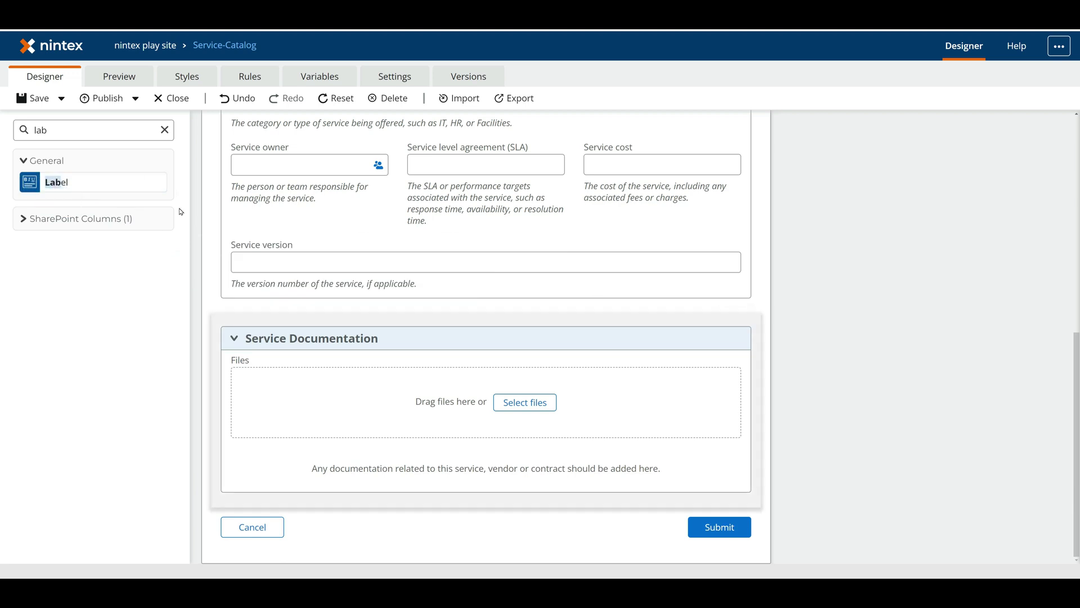
Add a Group above Service Documentation with header, header background and divider line enabled.
click(71, 130)
text(gro)
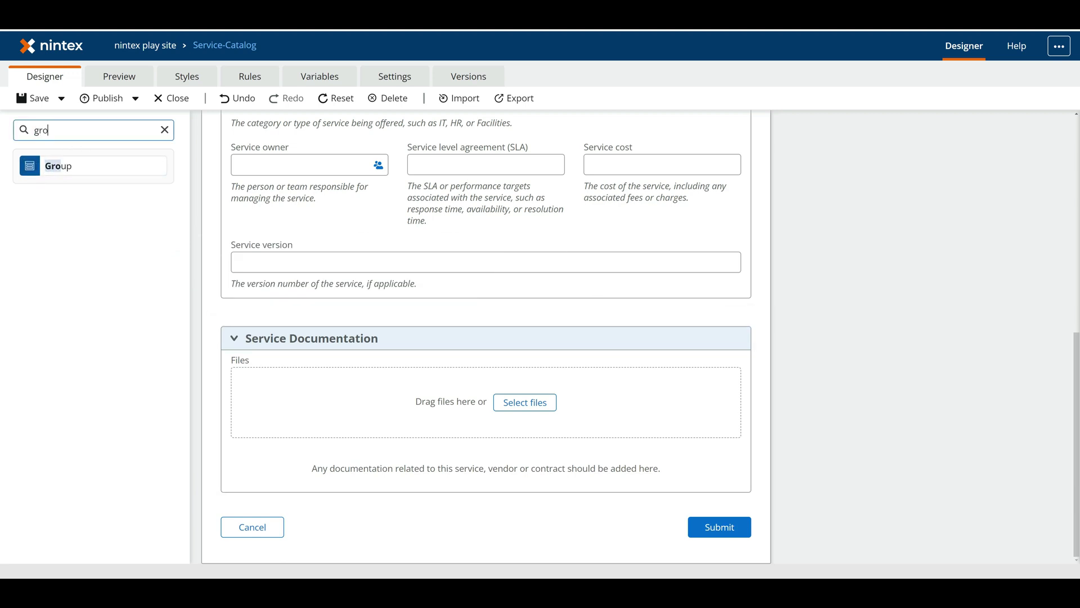
drag(50, 168, 325, 323)
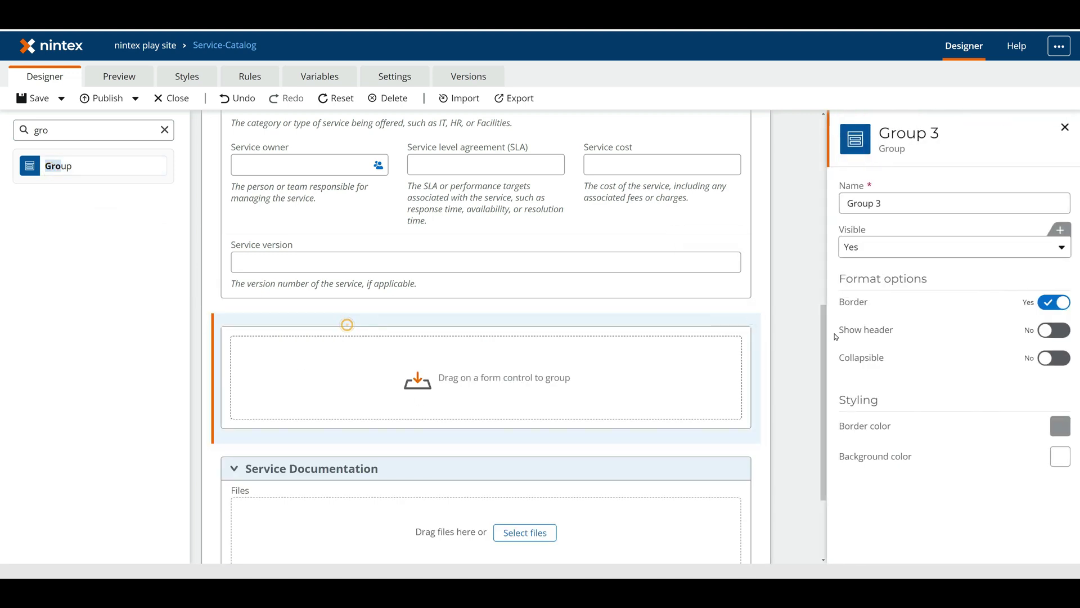
double_click(1053, 324)
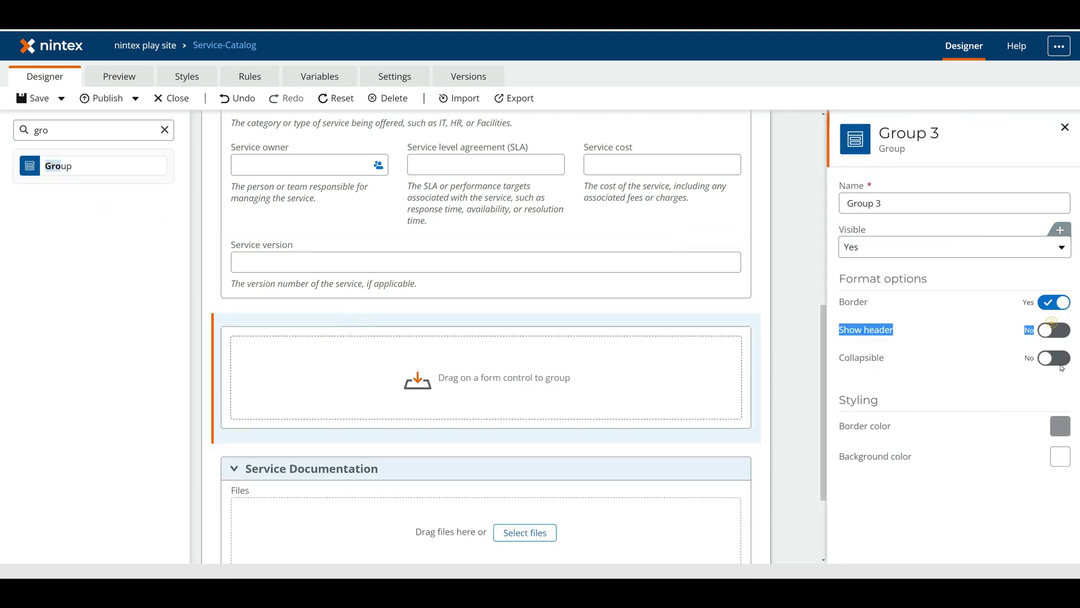
click(1067, 329)
scroll(992, 488, down, 2)
click(1051, 473)
click(1046, 496)
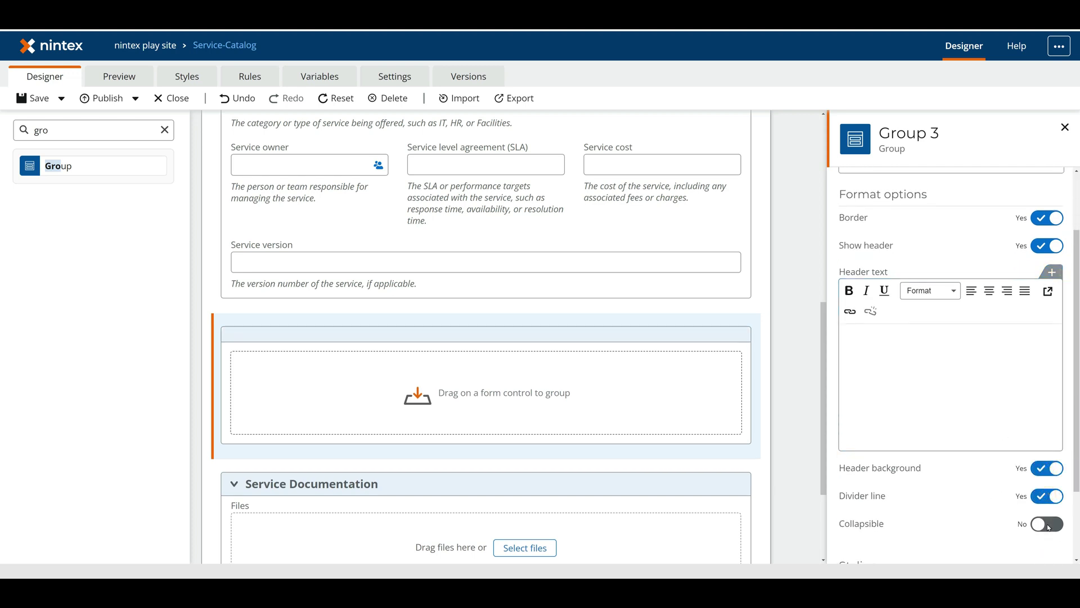
Set the group header to 'Key Service Dates' in bold Heading 5.
click(944, 387)
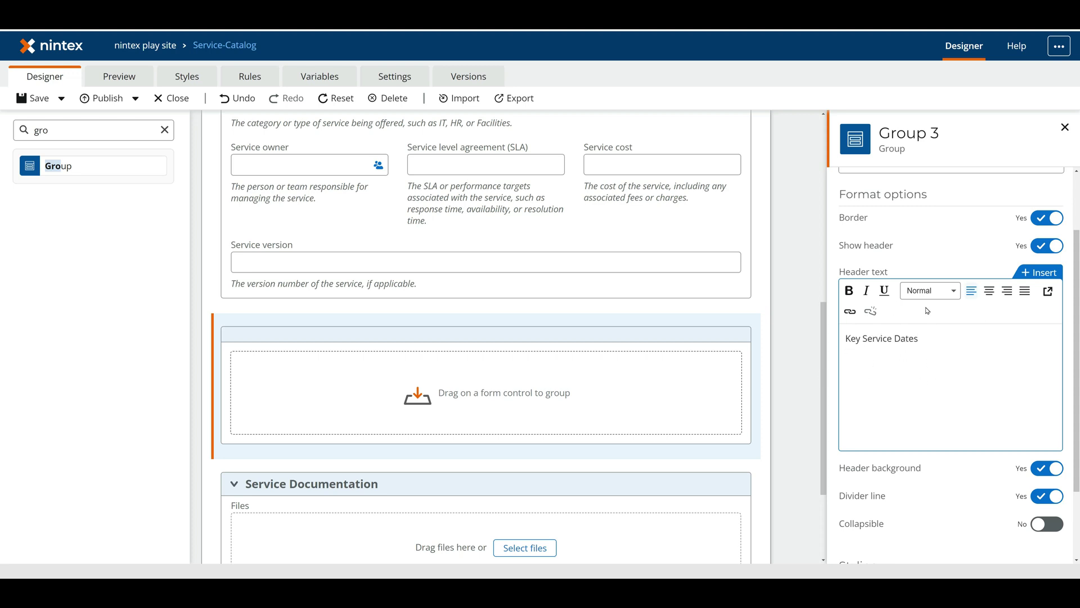
click(946, 291)
click(940, 441)
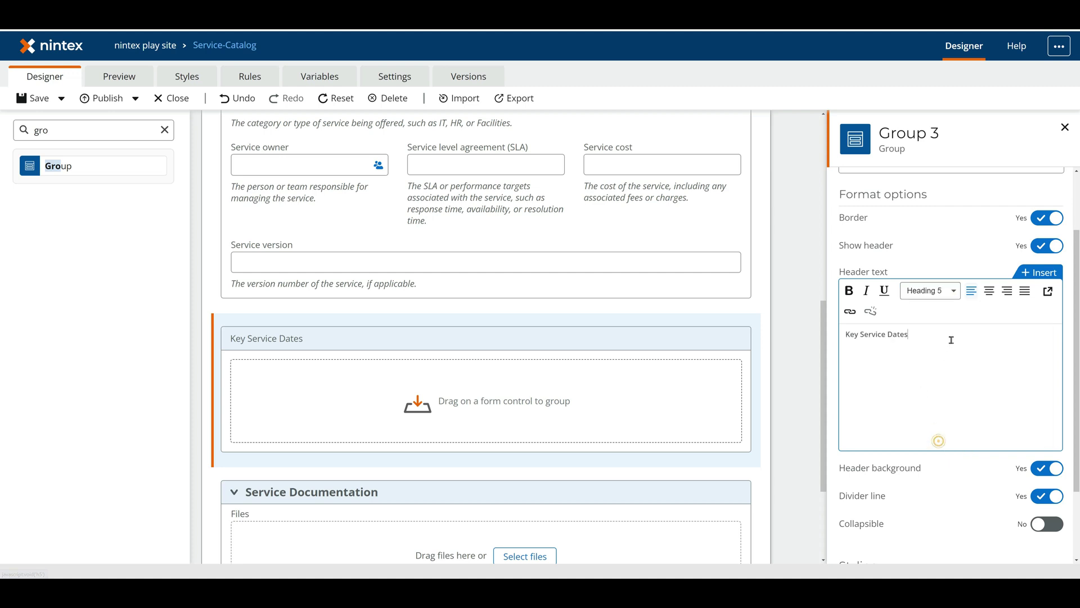
drag(951, 339, 850, 336)
triple_click(873, 335)
click(849, 290)
click(790, 311)
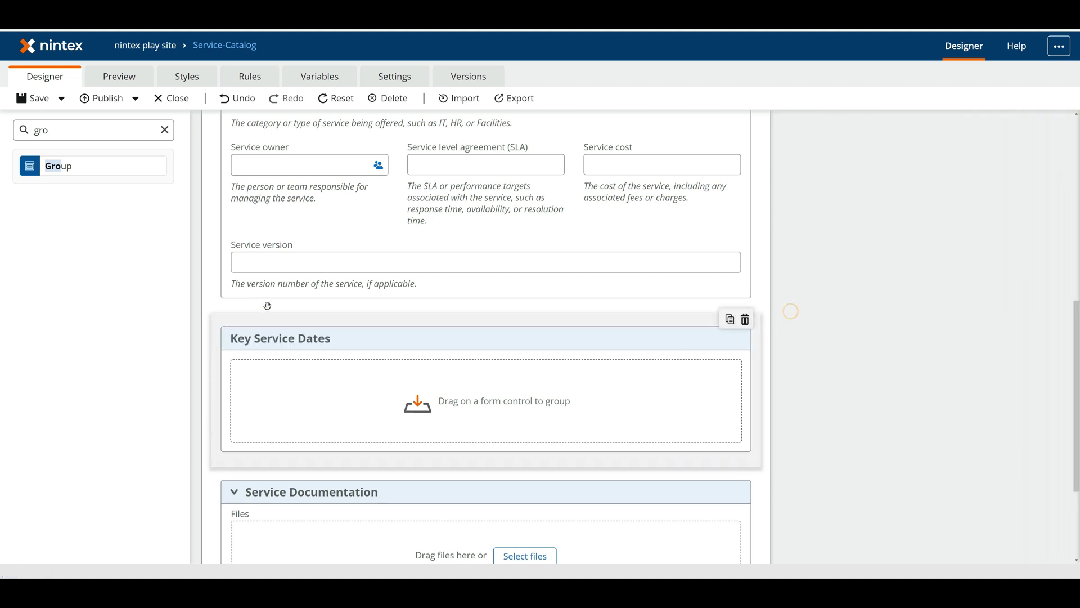
scroll(270, 306, up, 5)
scroll(302, 309, down, 5)
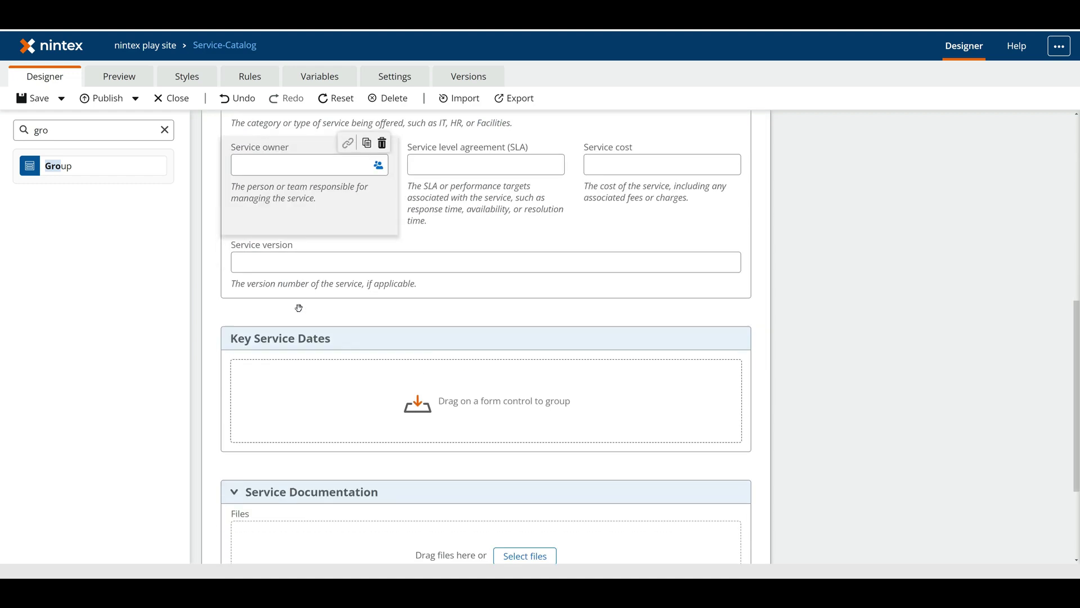
click(63, 136)
Add two side-by-side labels in Key Service Dates, the left reading bold 'Service Review Date'.
text(lab)
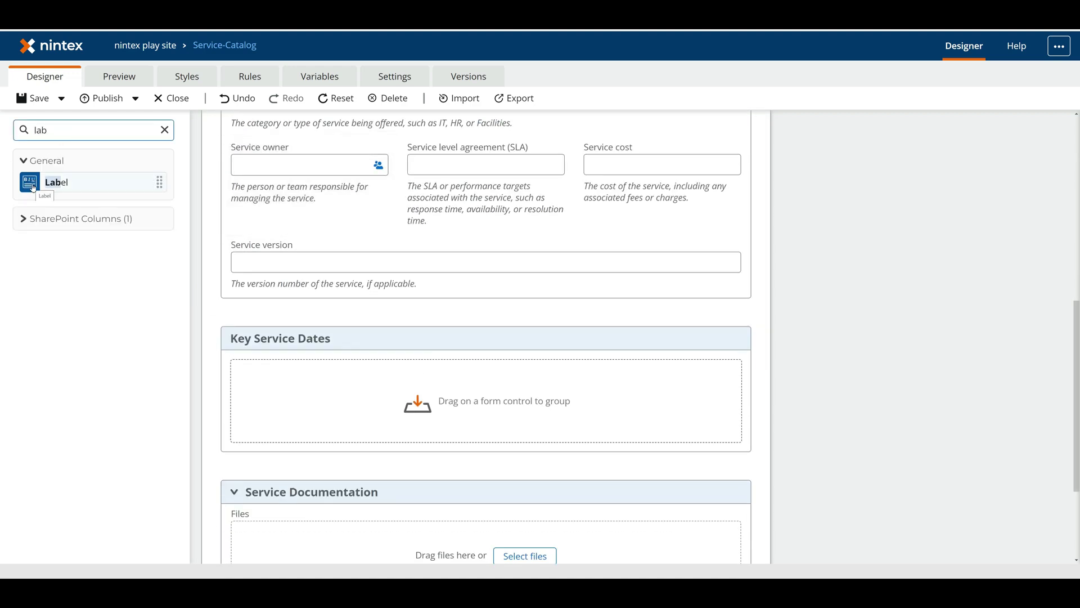
drag(34, 182, 285, 373)
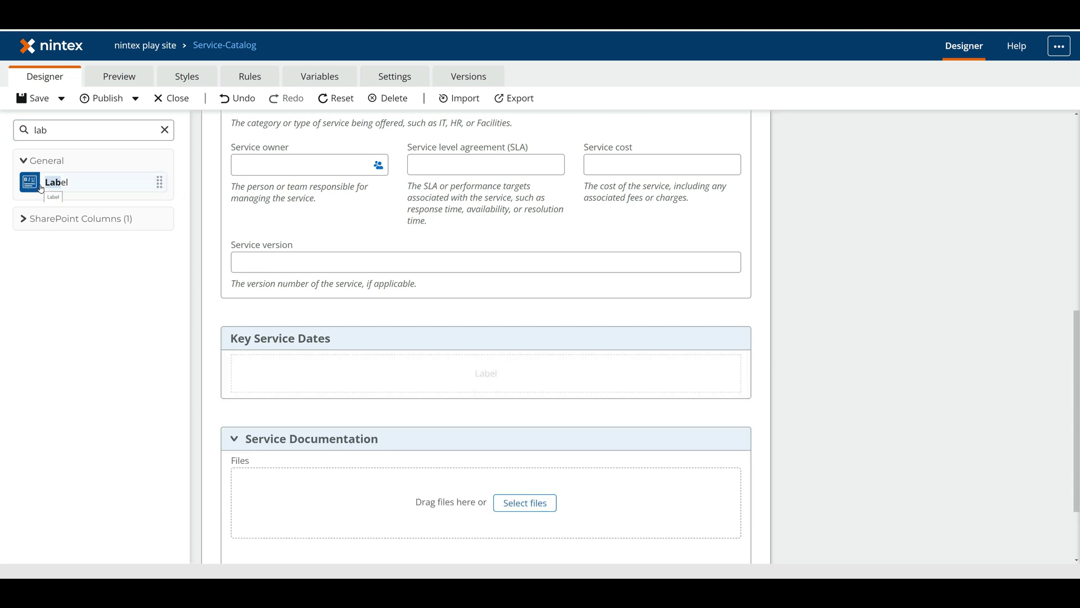
drag(53, 183, 472, 388)
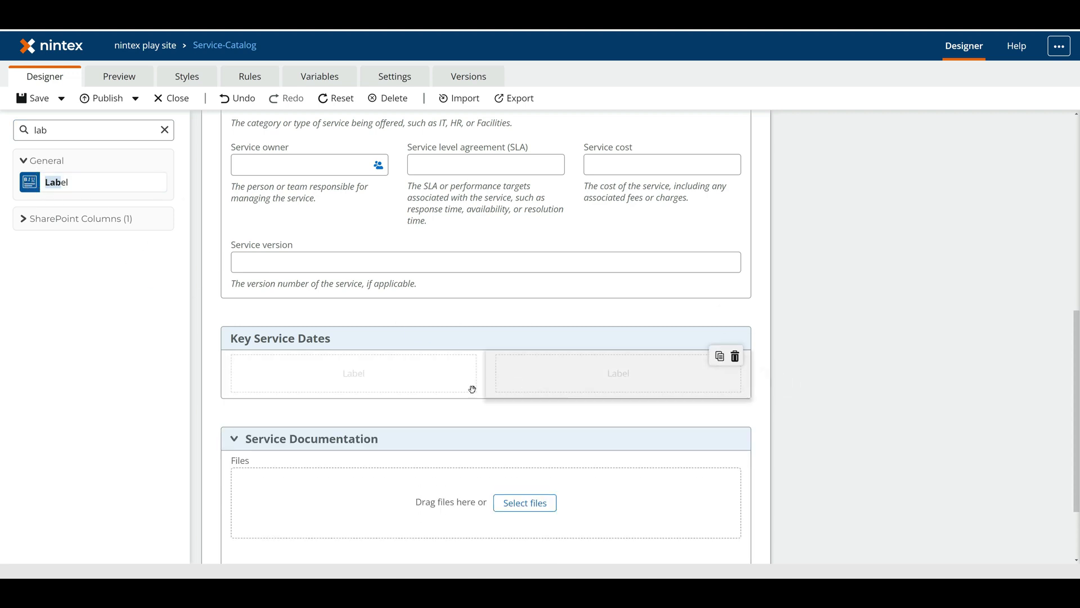
click(364, 377)
click(911, 391)
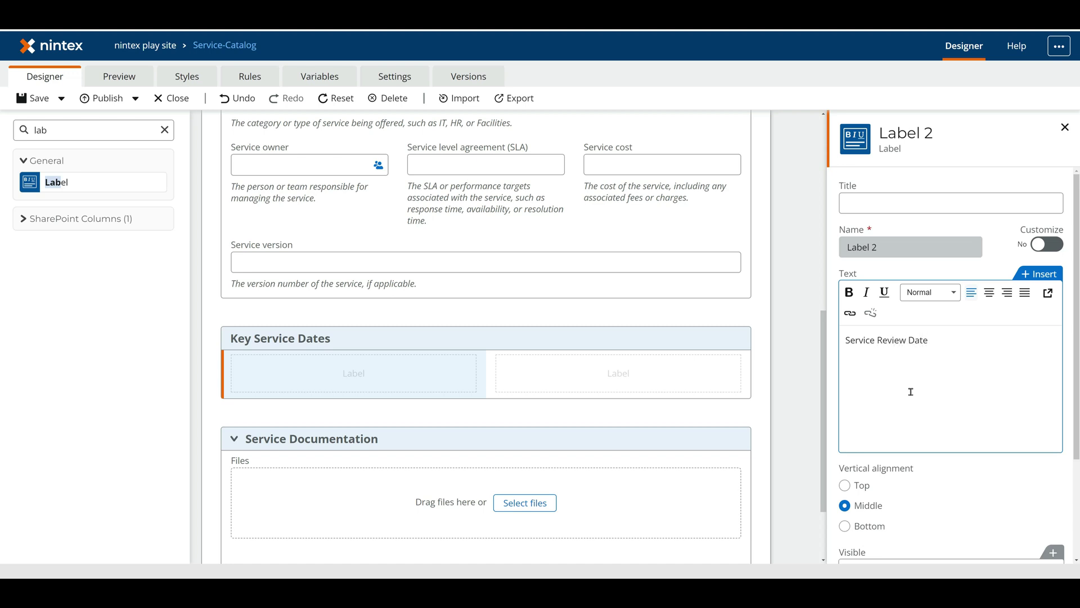
triple_click(963, 342)
click(849, 292)
click(788, 334)
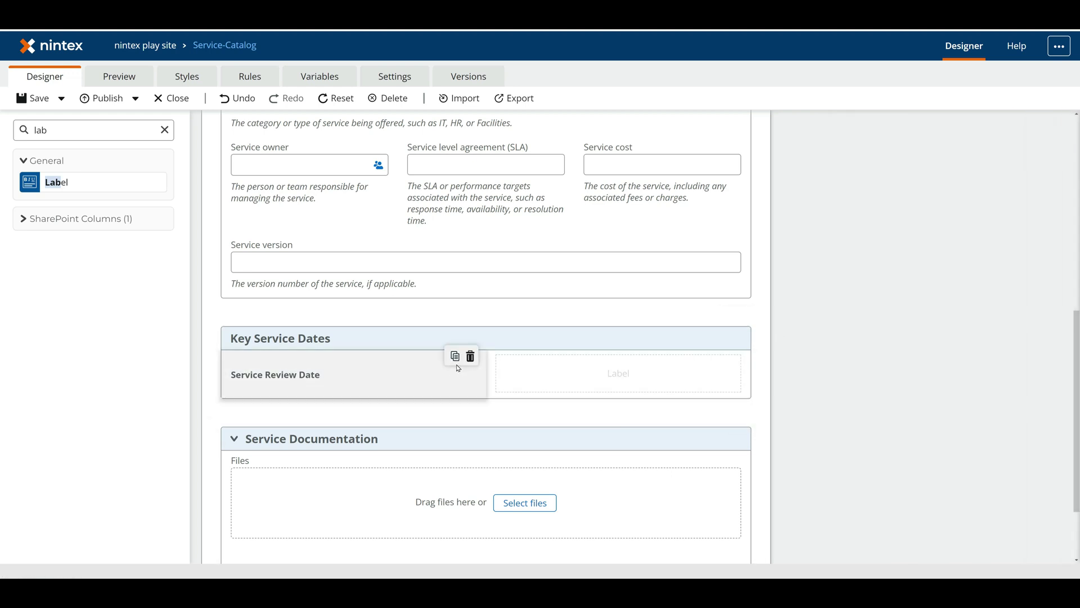
Add a second label row below, the left label reading 'Service Expiration Date'.
drag(52, 186, 315, 418)
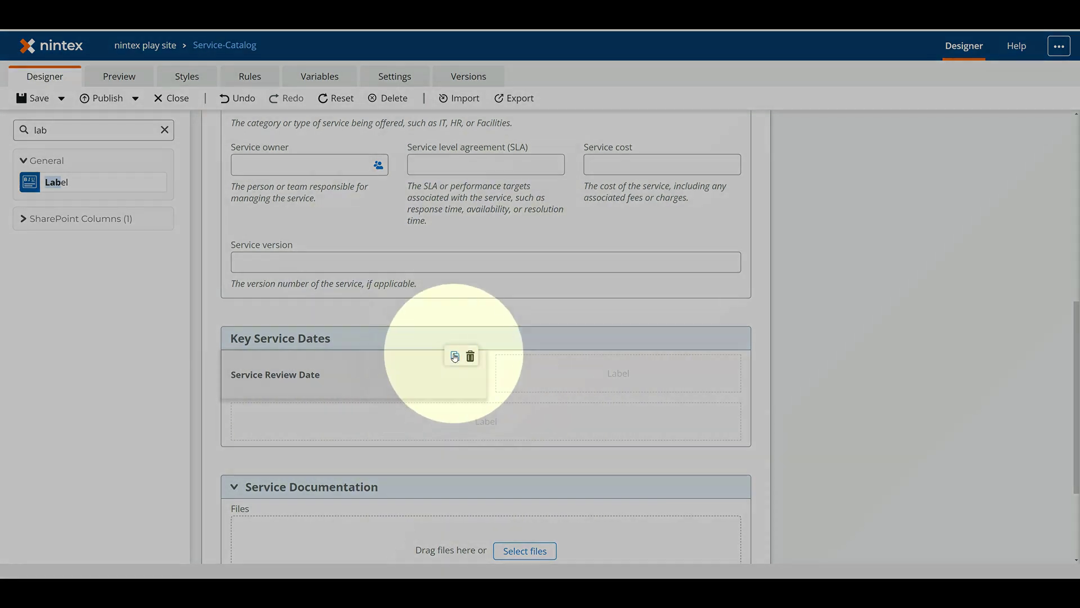
click(410, 426)
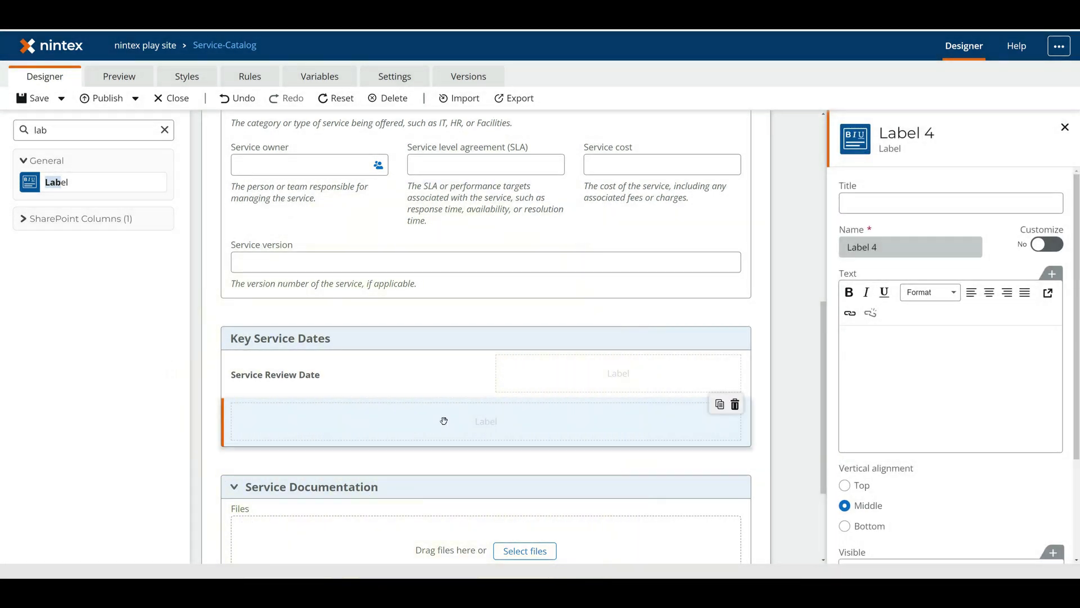
drag(70, 179, 724, 422)
click(304, 427)
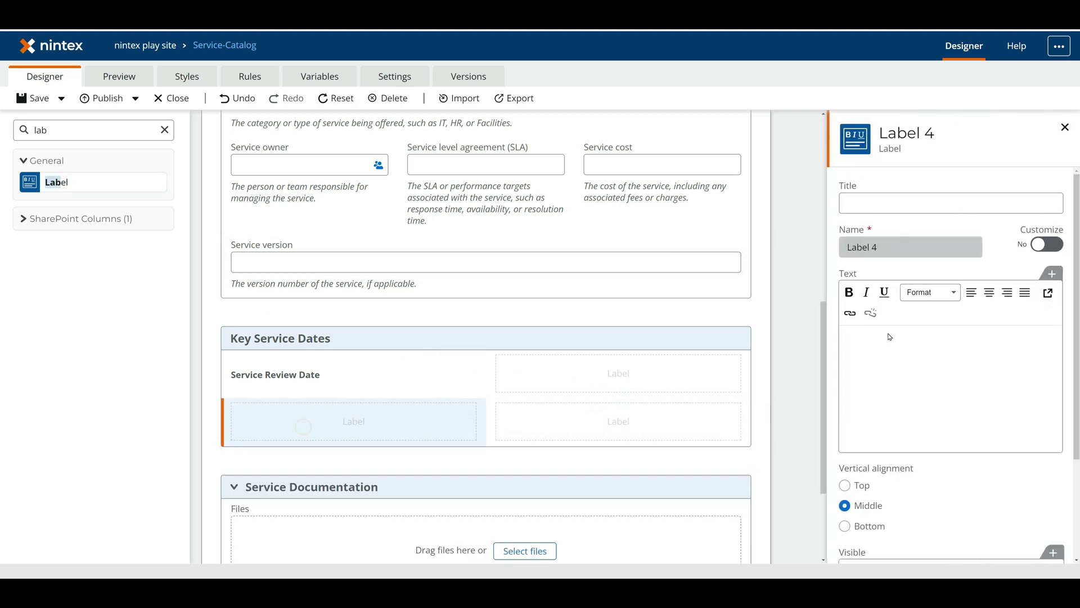
click(875, 380)
text(Servi)
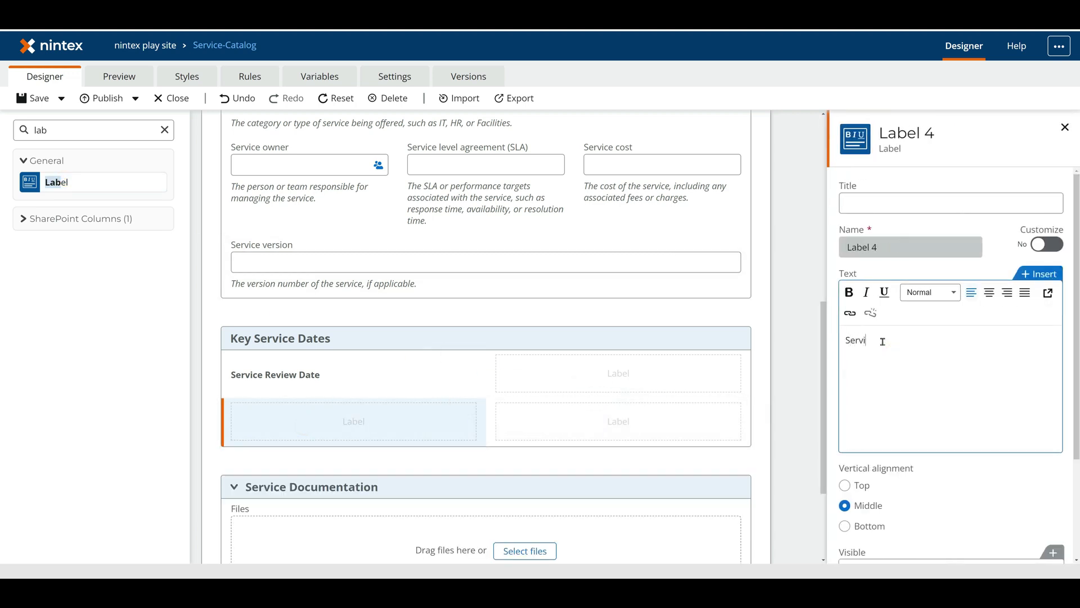
text(ce Expiration Date)
drag(956, 344, 841, 341)
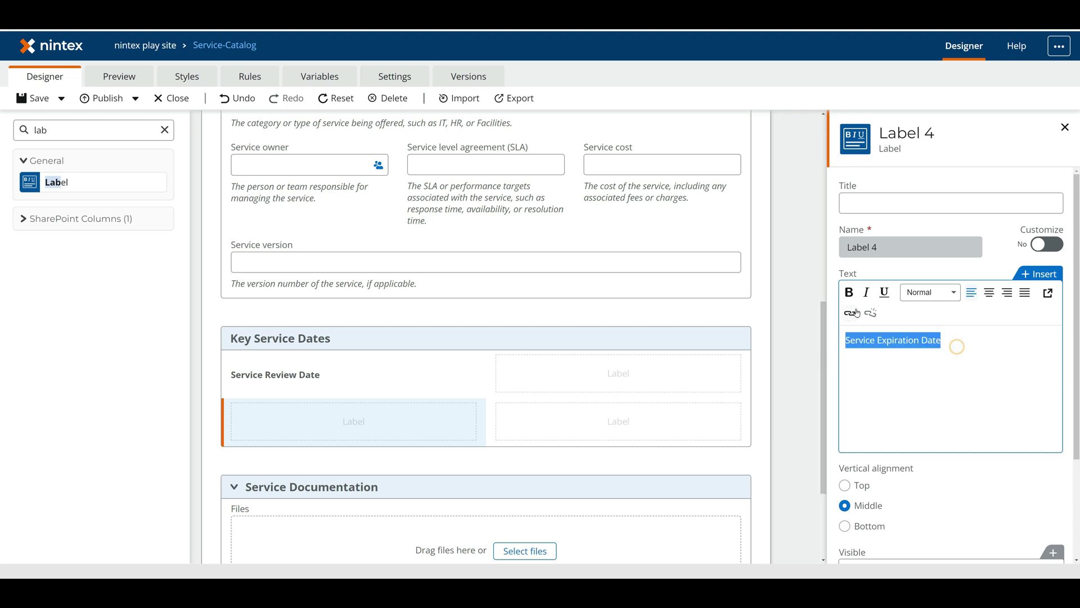
click(794, 359)
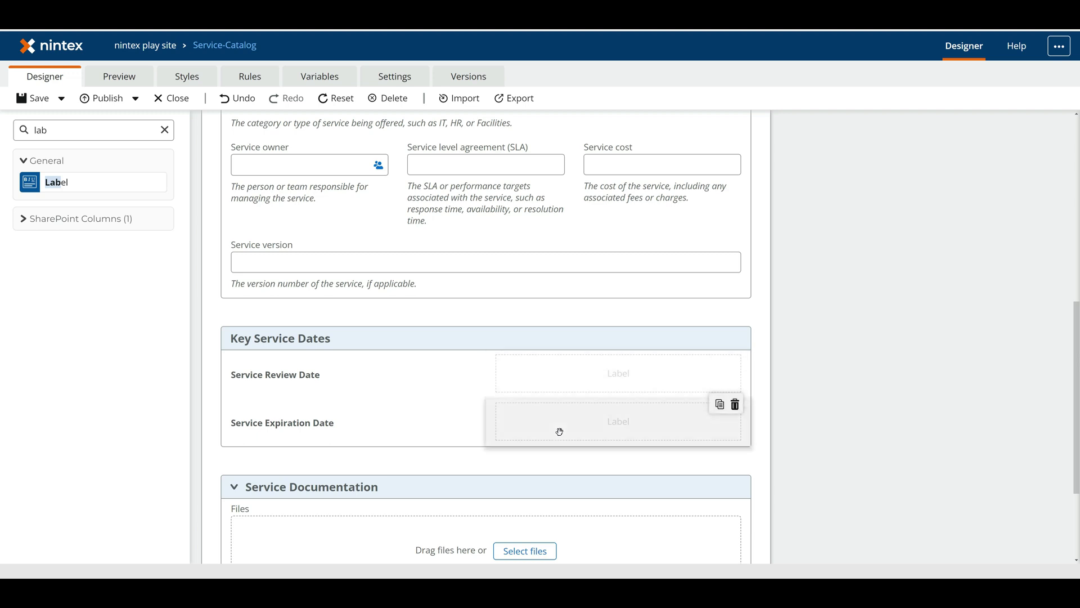
double_click(56, 129)
text(line)
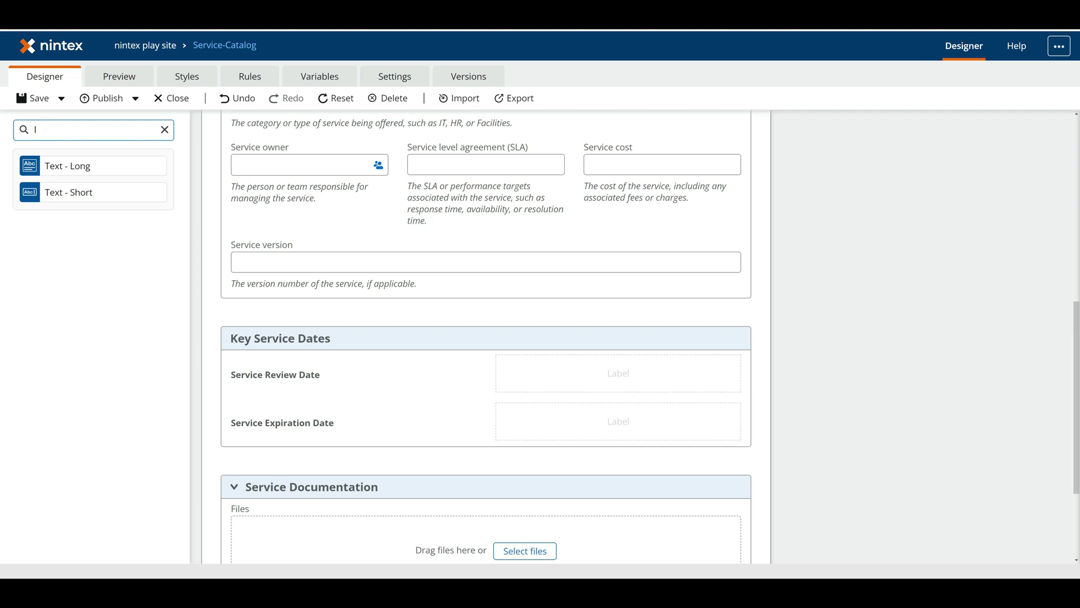
key(BackSpace)
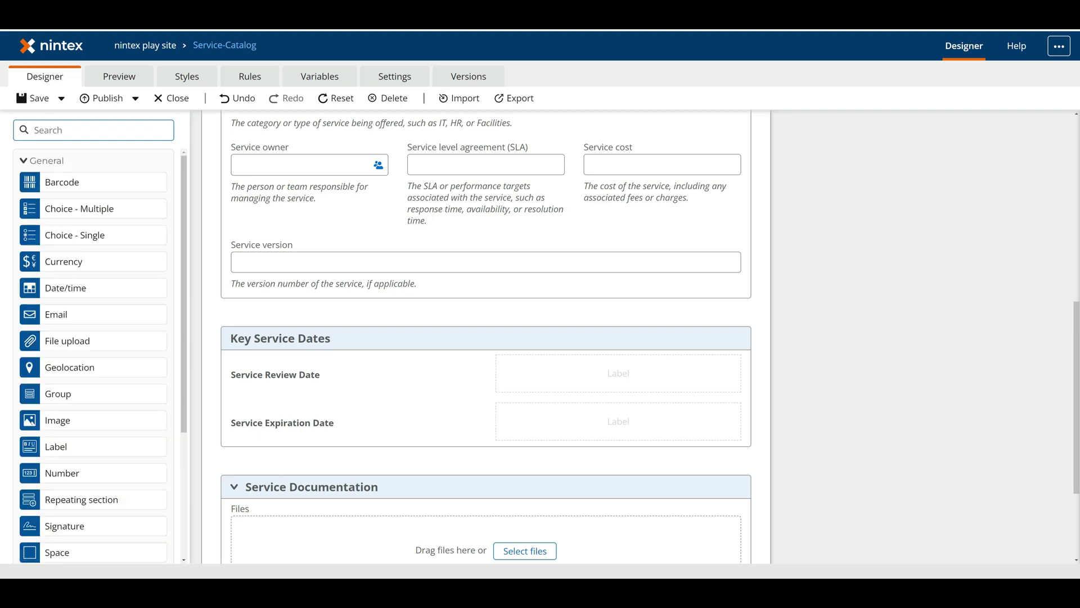
text(div)
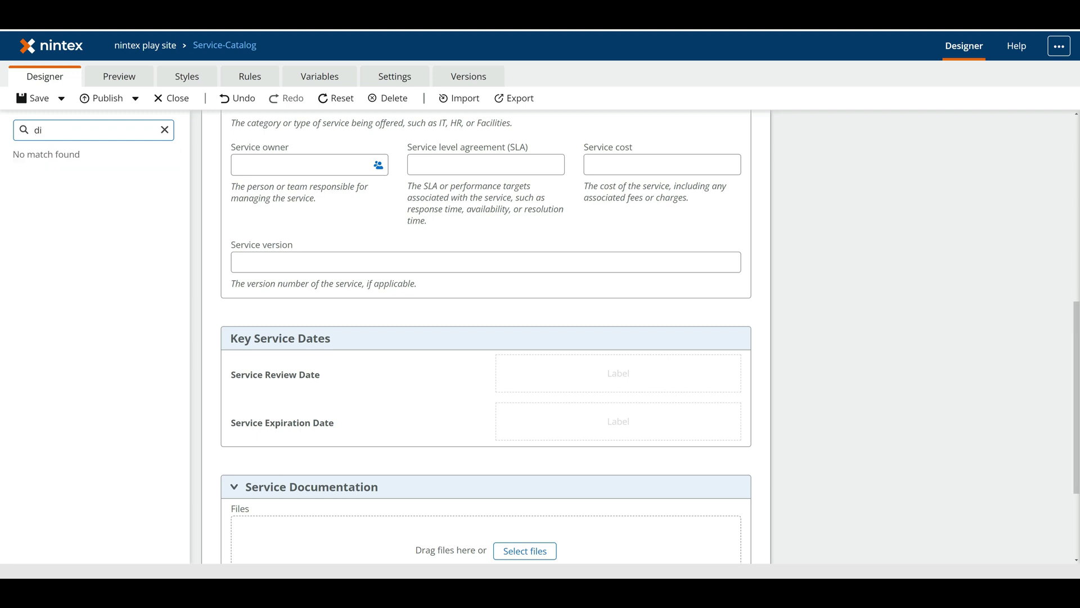
key(BackSpace)
key(BackSpace)
text(spa)
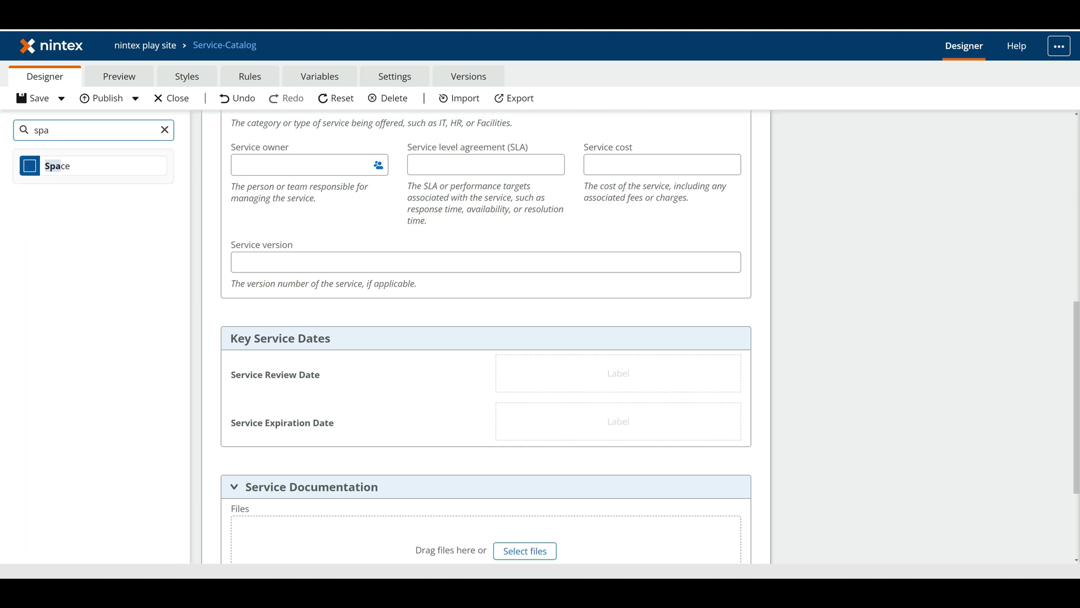
key(BackSpace)
key(BackSpace)
key(BackSpace)
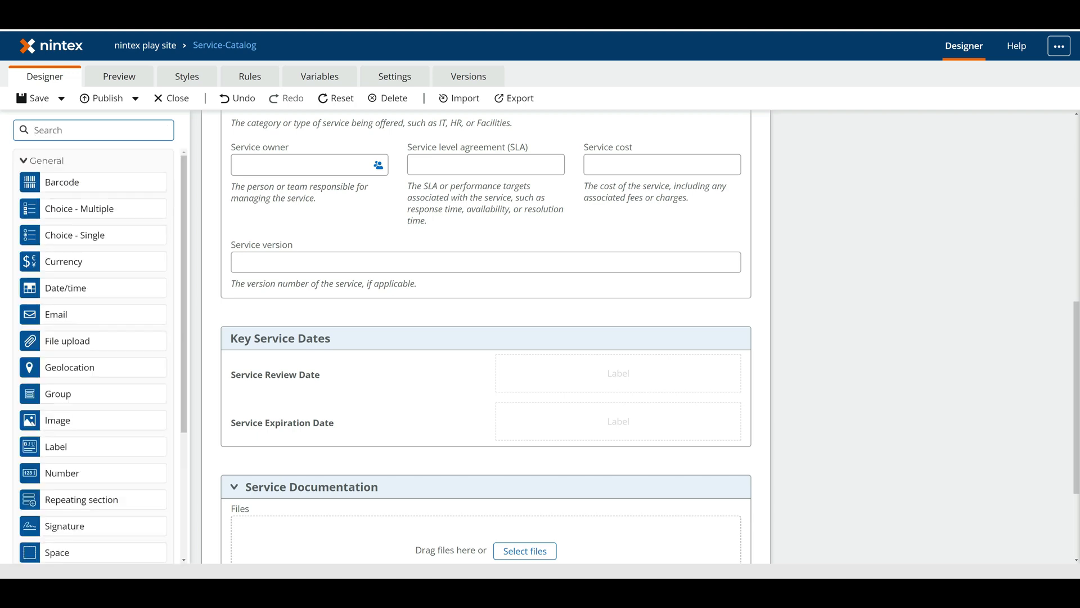
text(dic)
key(BackSpace)
text(v)
key(BackSpace)
text(v)
key(BackSpace)
scroll(87, 312, down, 3)
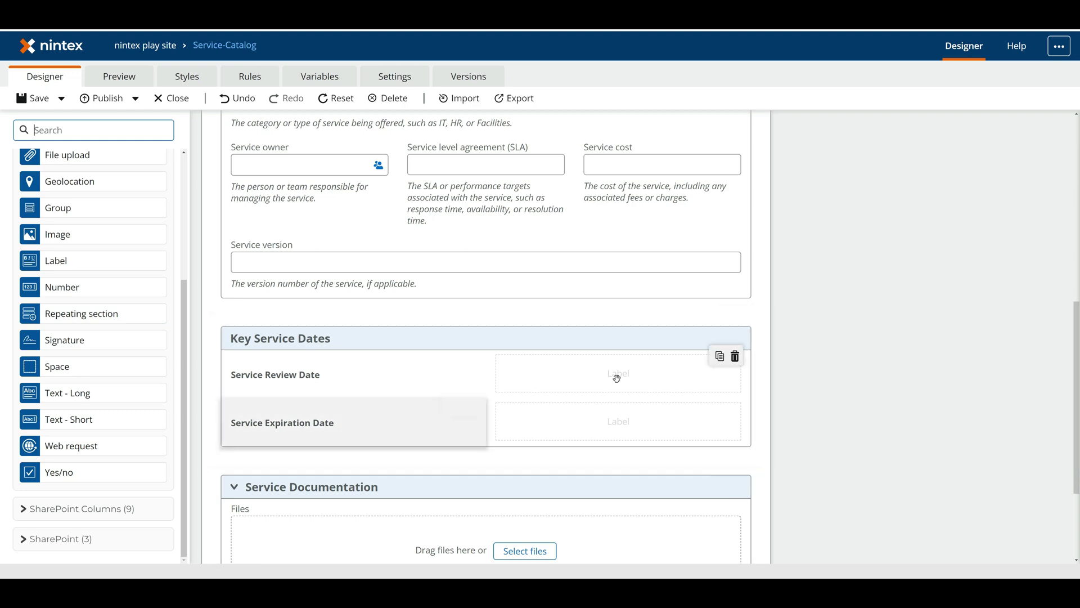
scroll(439, 490, down, 3)
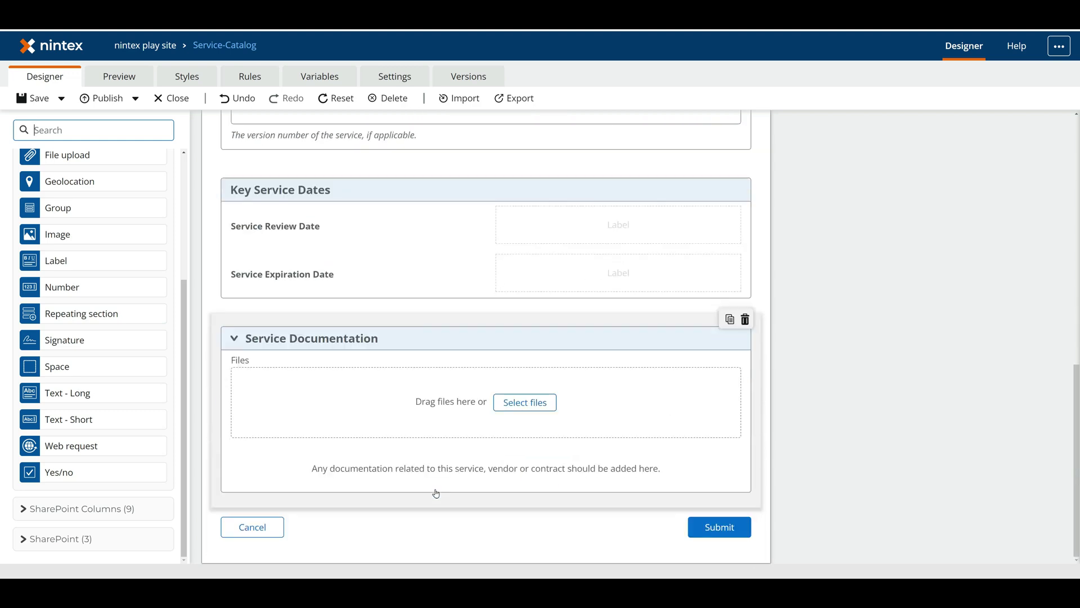
scroll(436, 494, up, 12)
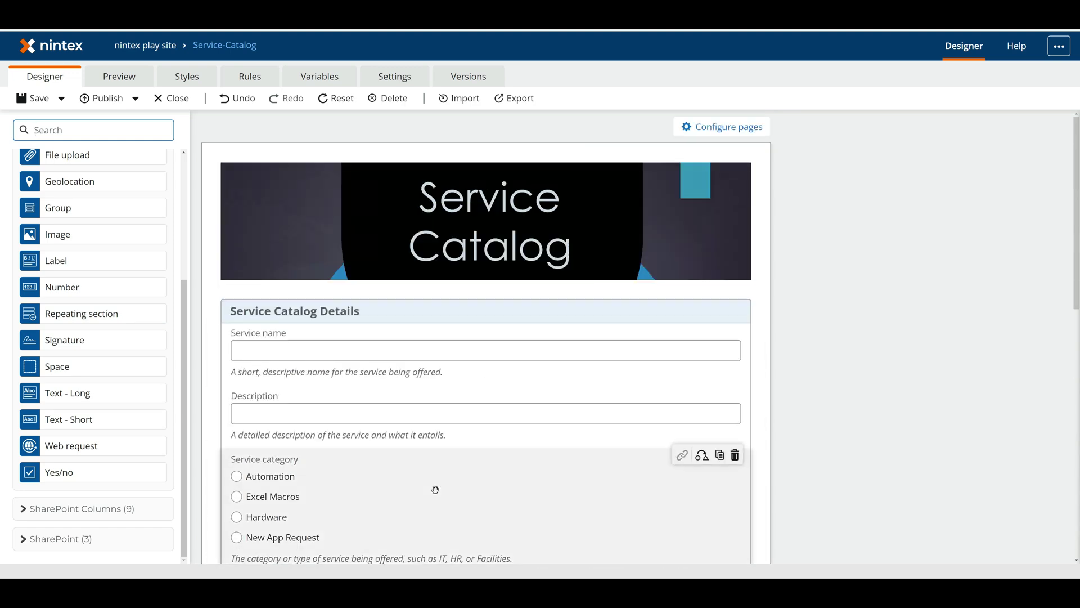
scroll(435, 489, down, 5)
scroll(435, 490, up, 5)
scroll(435, 489, down, 10)
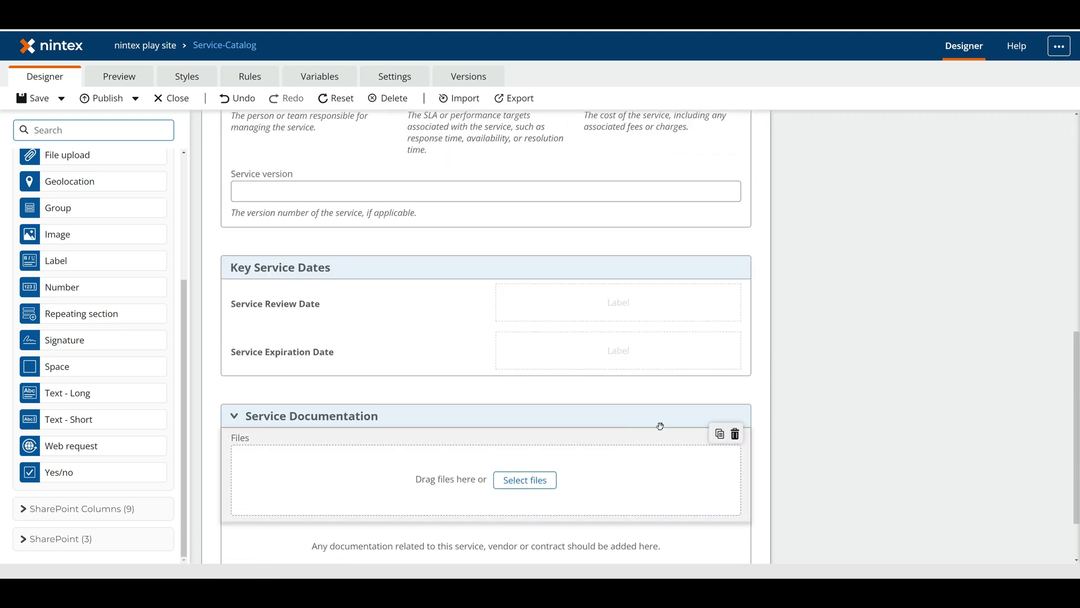
click(613, 309)
Save the Service-Catalog form with Save and Close.
click(600, 358)
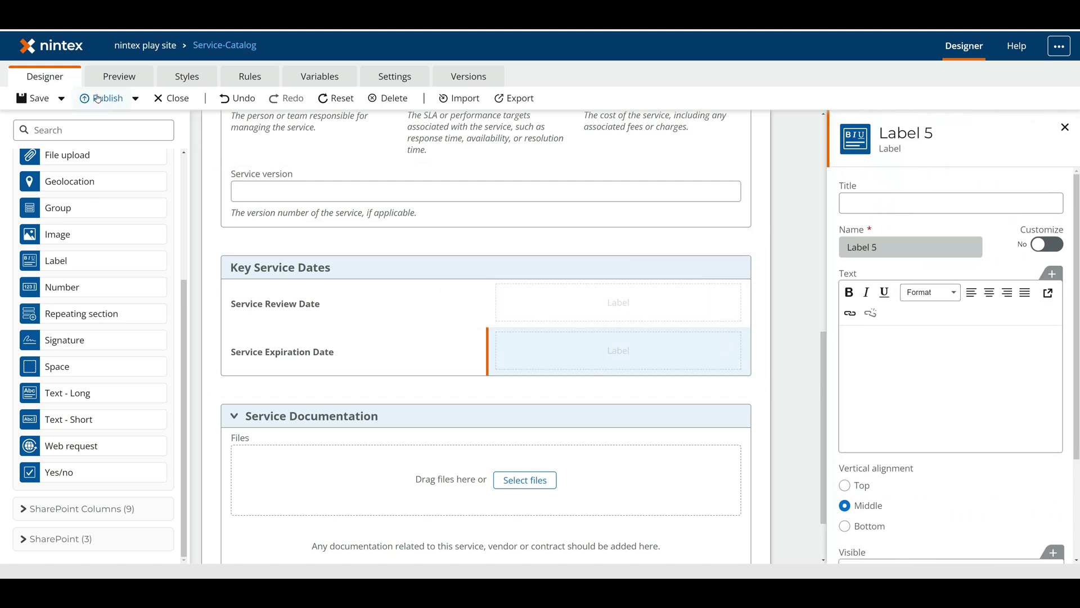
click(62, 99)
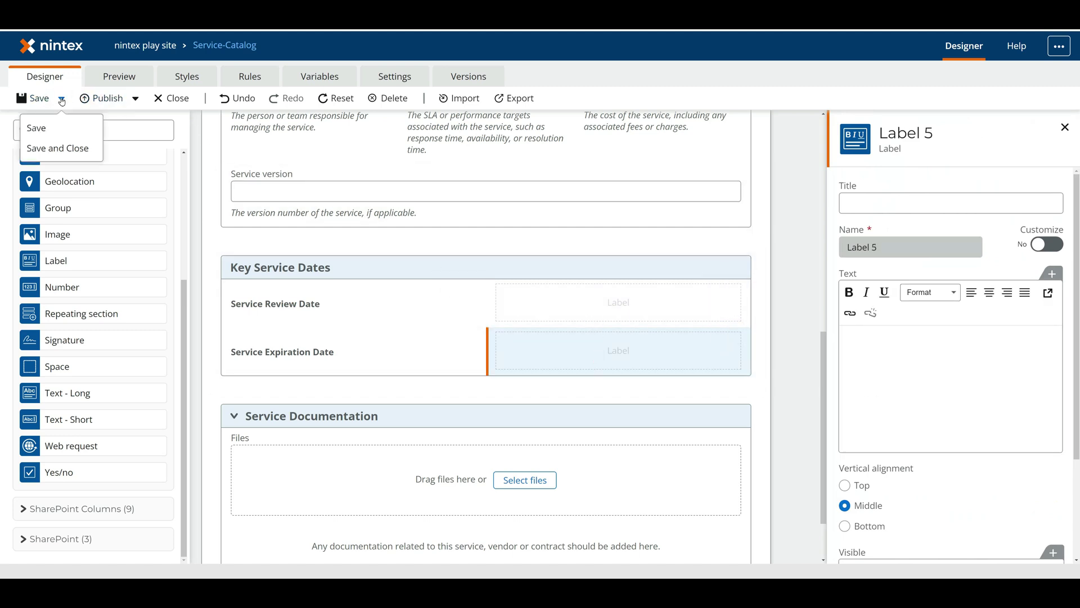
click(55, 149)
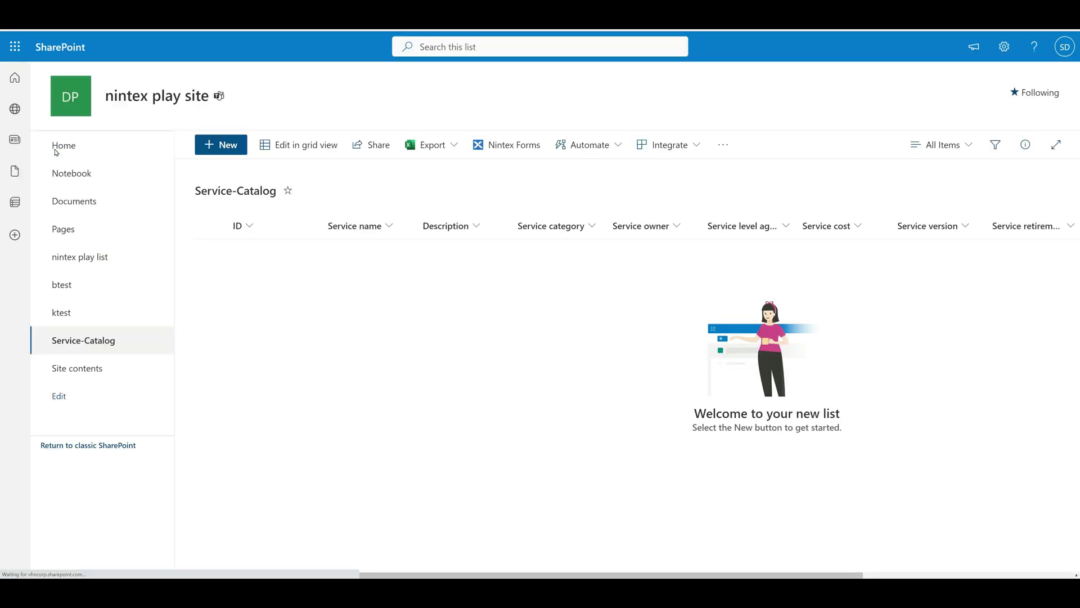
Reopen Nintex Forms, review the Versions history, then Publish and Close the form.
click(510, 151)
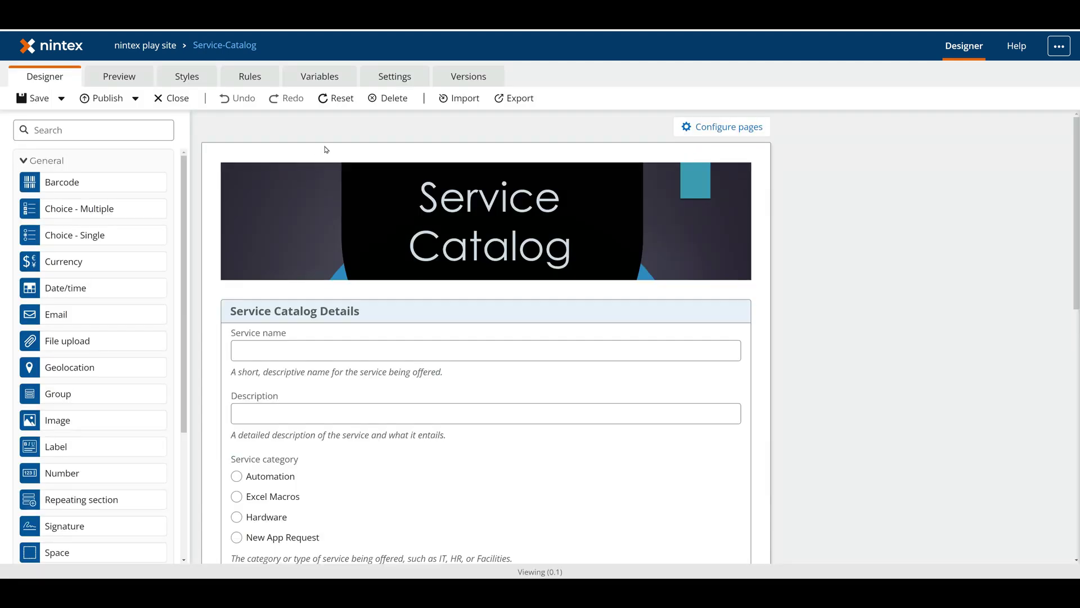
click(470, 78)
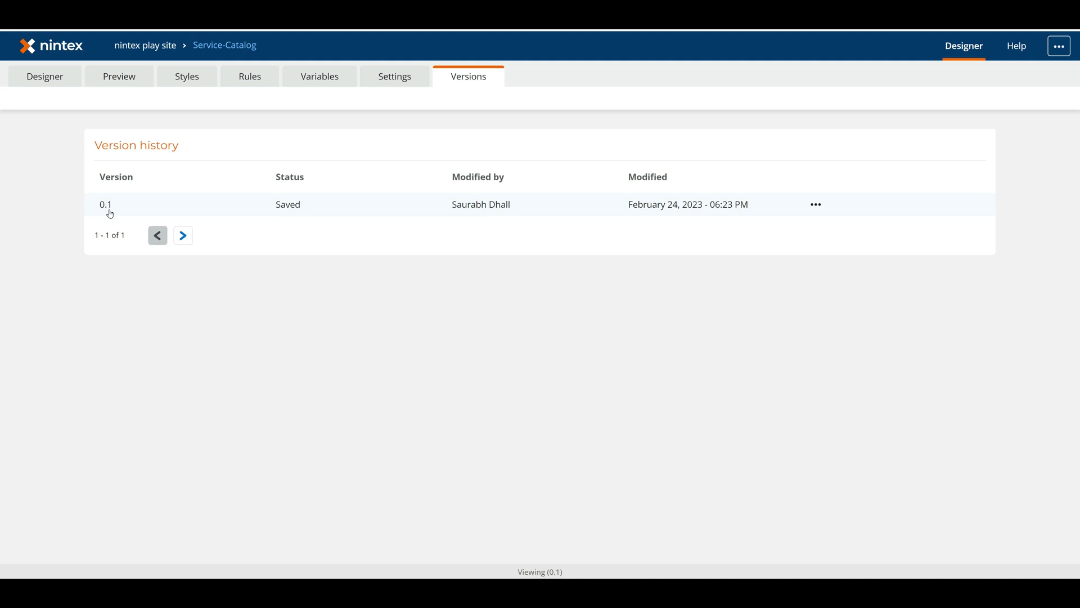
click(57, 79)
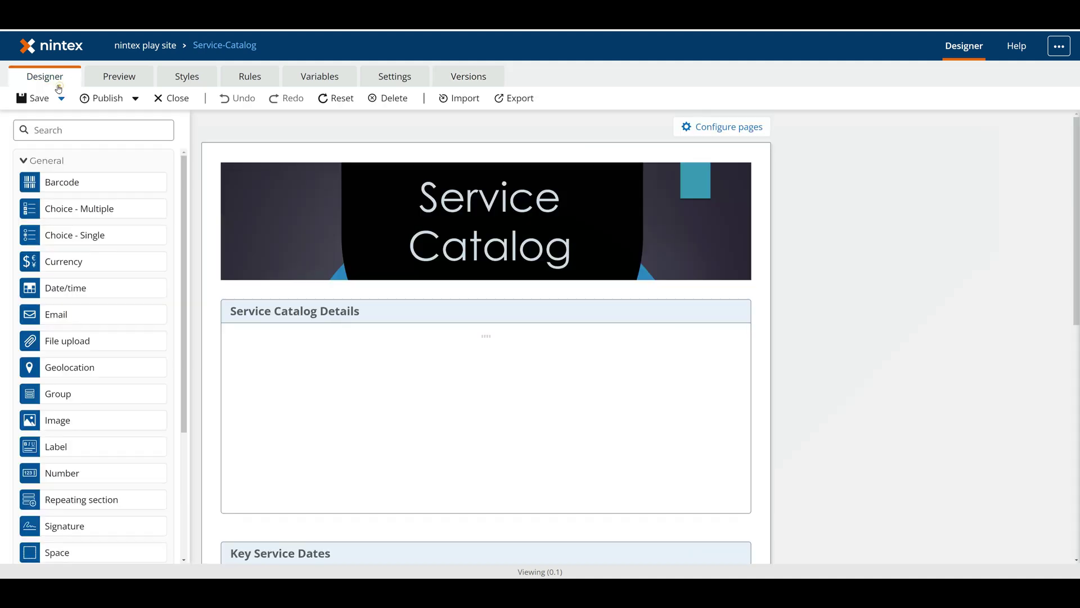
click(135, 100)
click(144, 156)
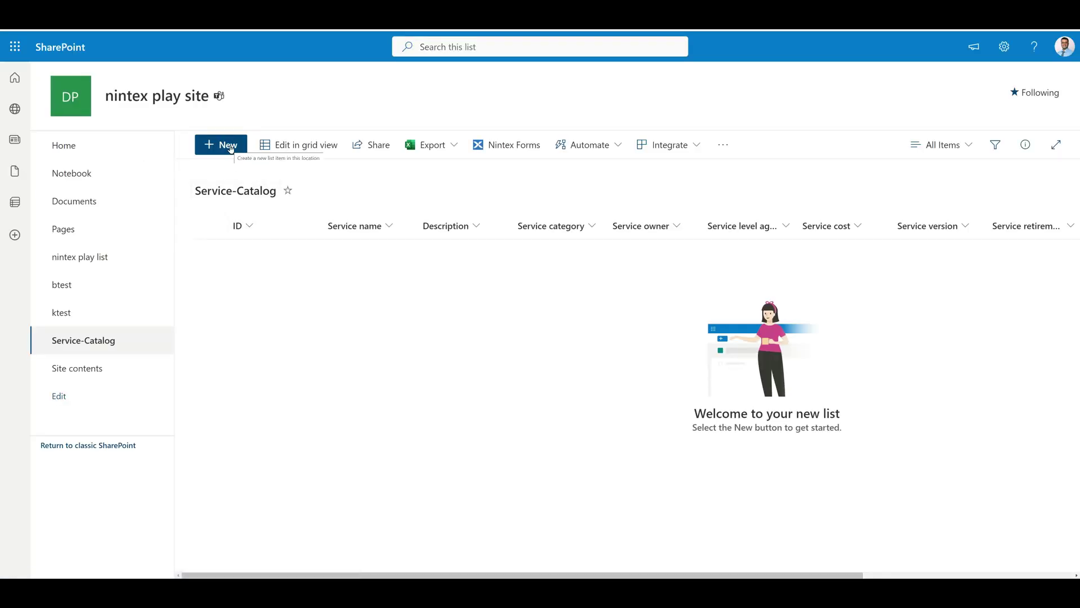
click(231, 148)
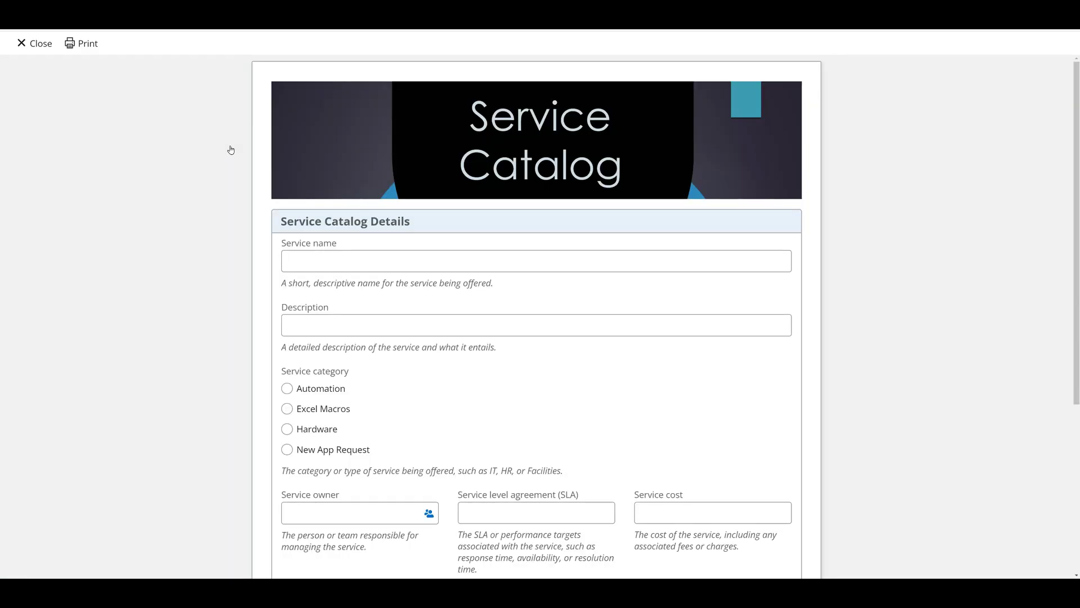
scroll(626, 316, down, 5)
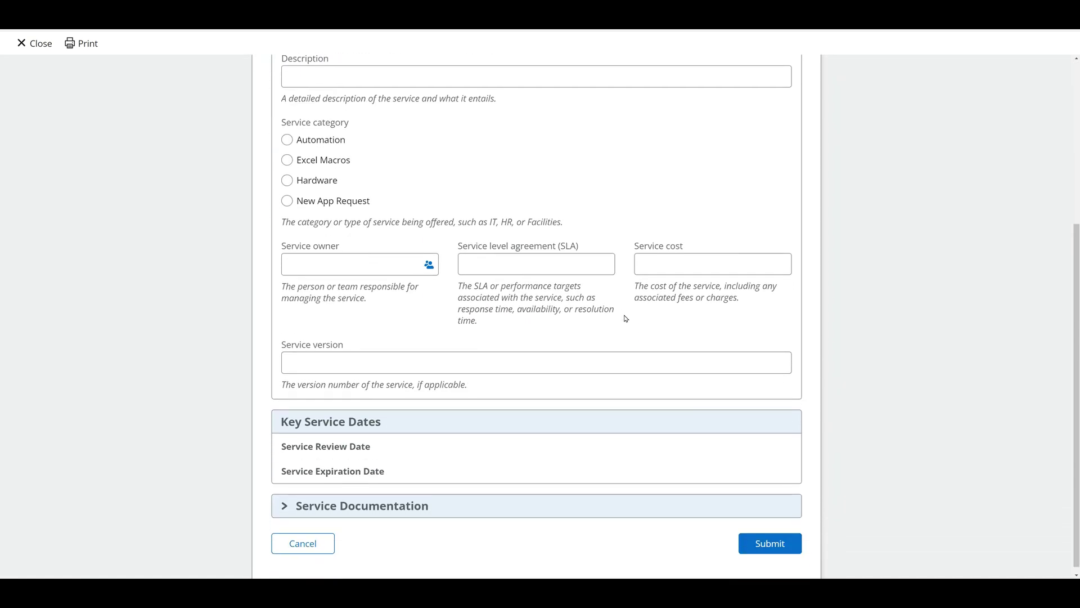
key(ctrl+minus)
key(ctrl+minus)
key(ctrl+minus)
key(ctrl+minus)
key(ctrl+minus)
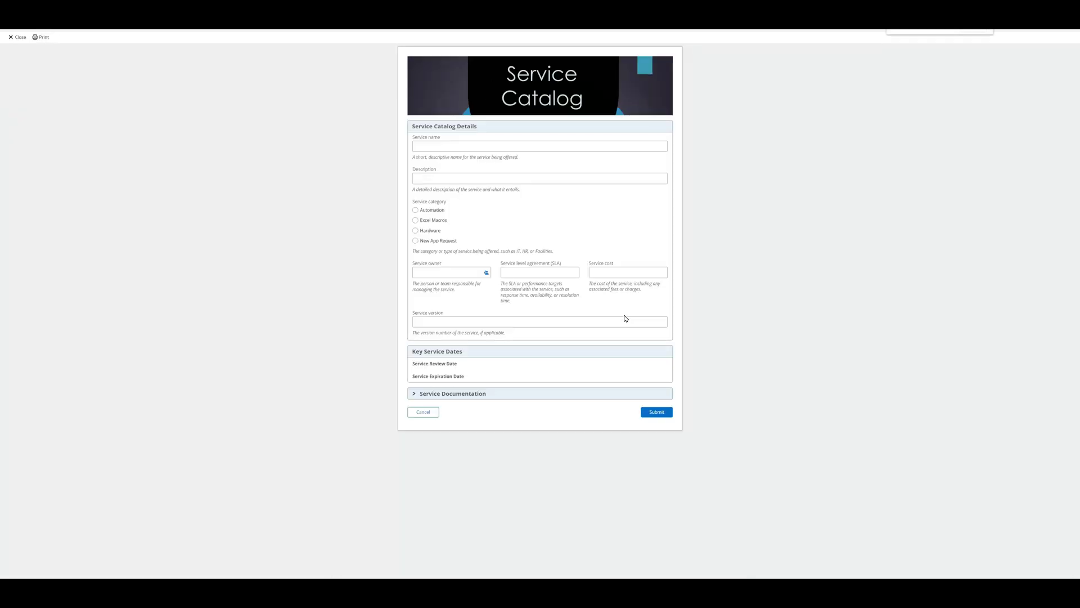
click(416, 395)
click(417, 397)
click(417, 397)
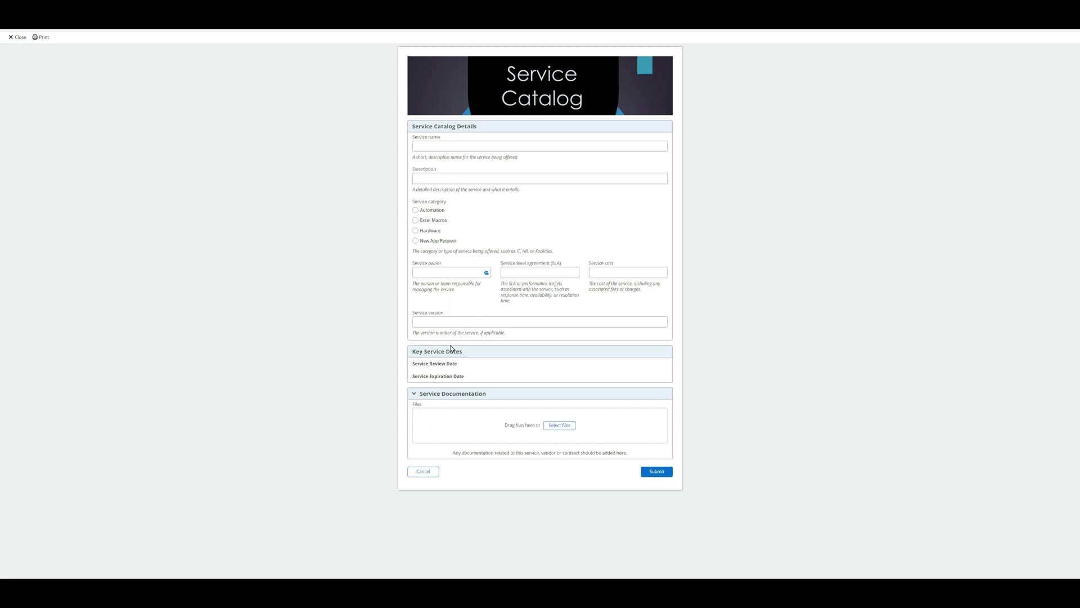
click(17, 37)
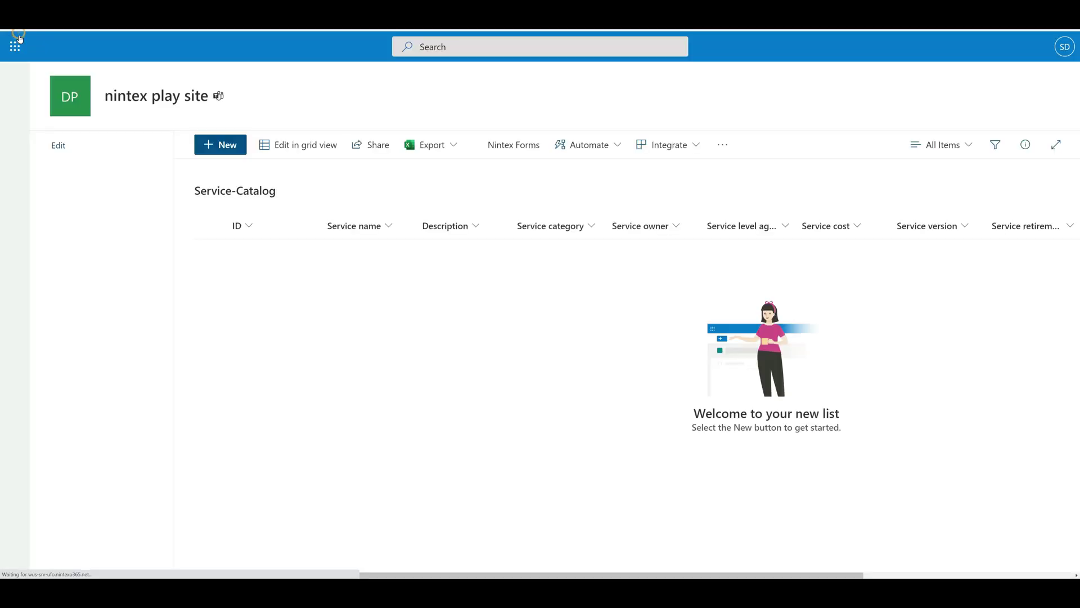
Reopen the Service-Catalog form in the Nintex designer at normal page zoom.
click(487, 152)
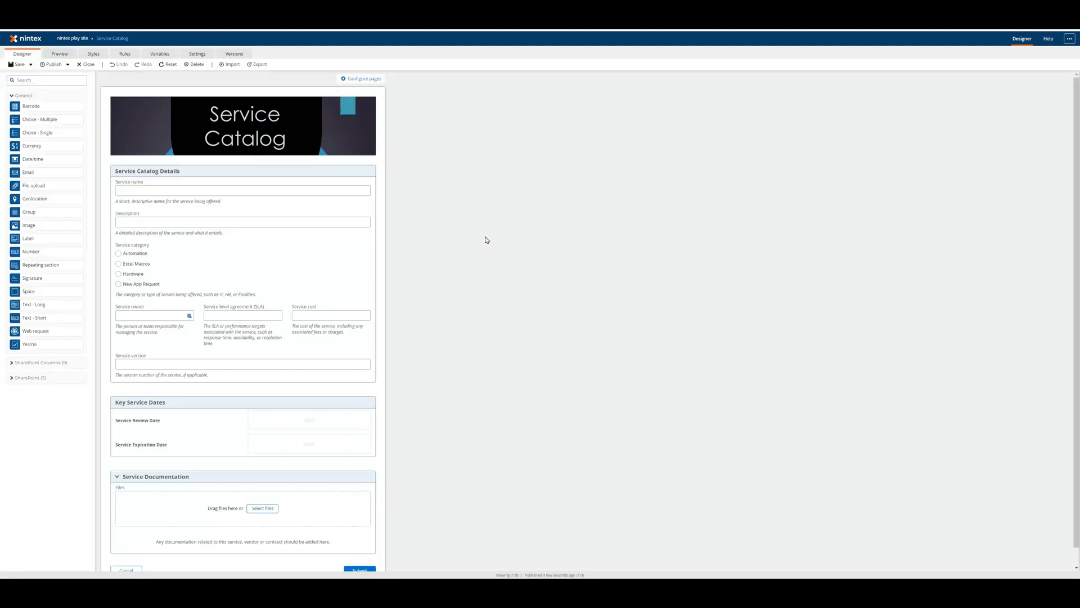
key(ctrl+0)
scroll(844, 361, down, 1)
scroll(848, 363, down, 2)
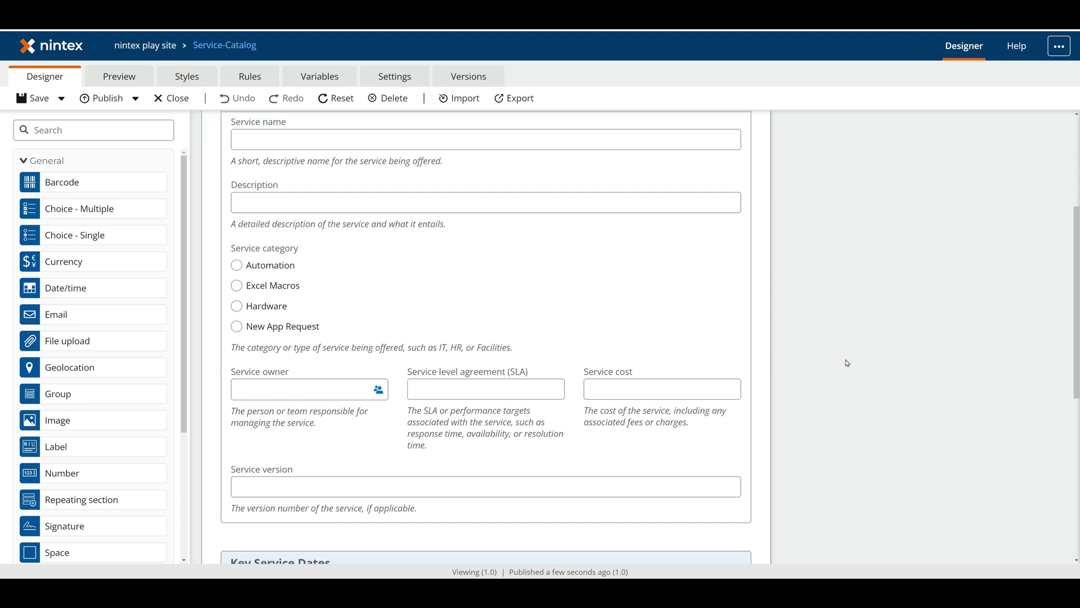
scroll(847, 363, up, 2)
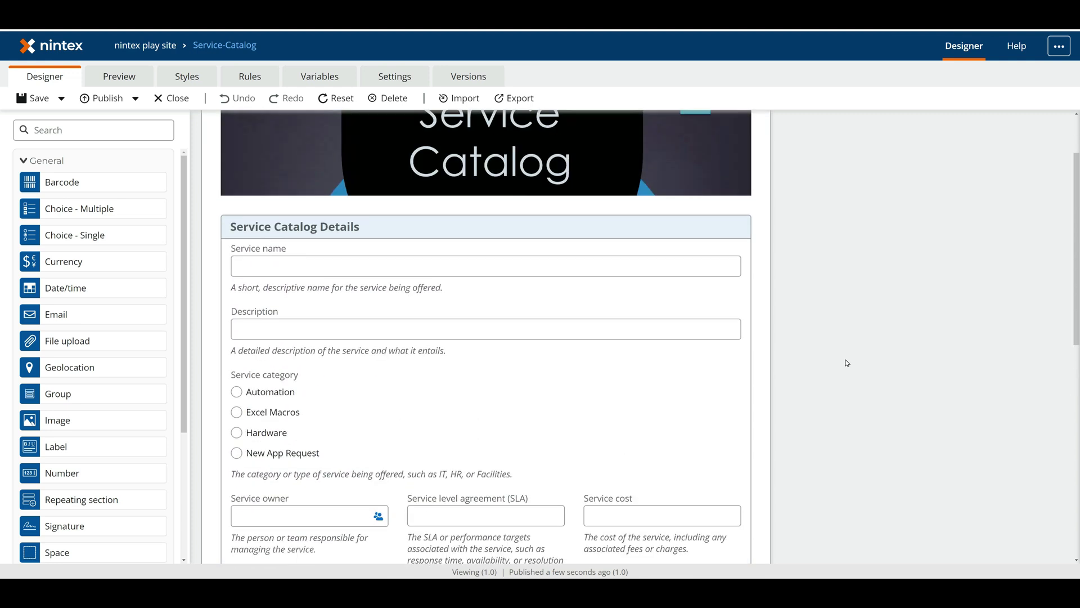
Review the Service Catalog Details fields, briefly selecting the Files upload control.
mouse_move(408, 265)
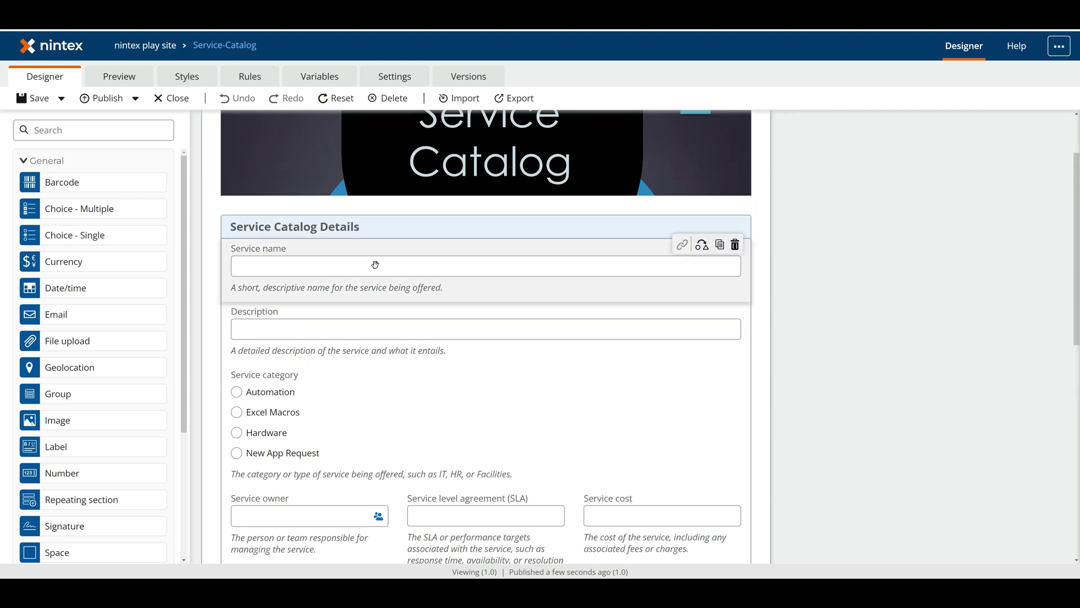
scroll(350, 379, down, 3)
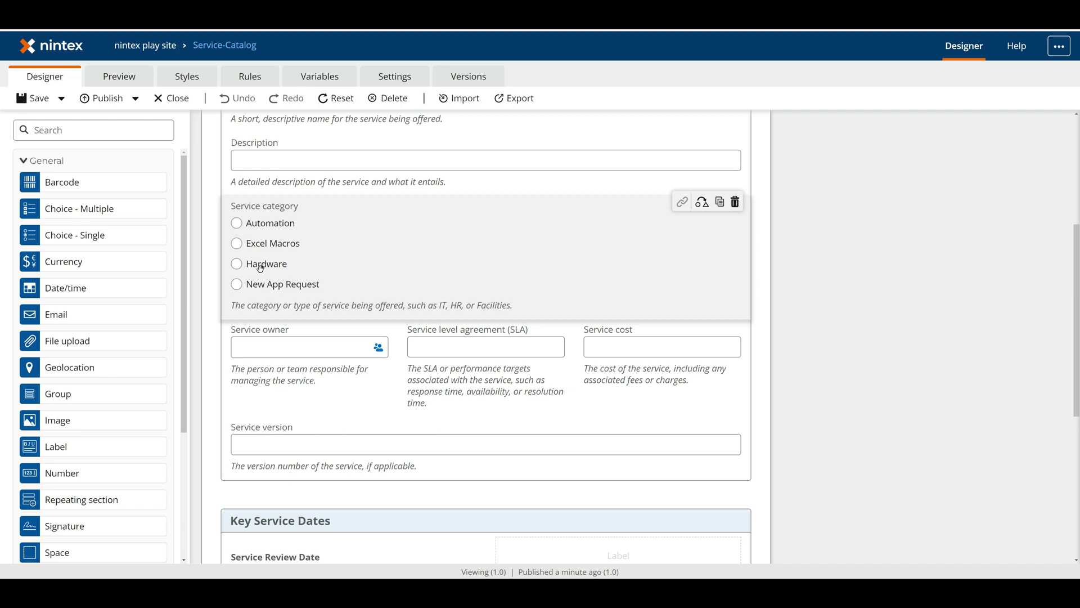
scroll(261, 267, down, 5)
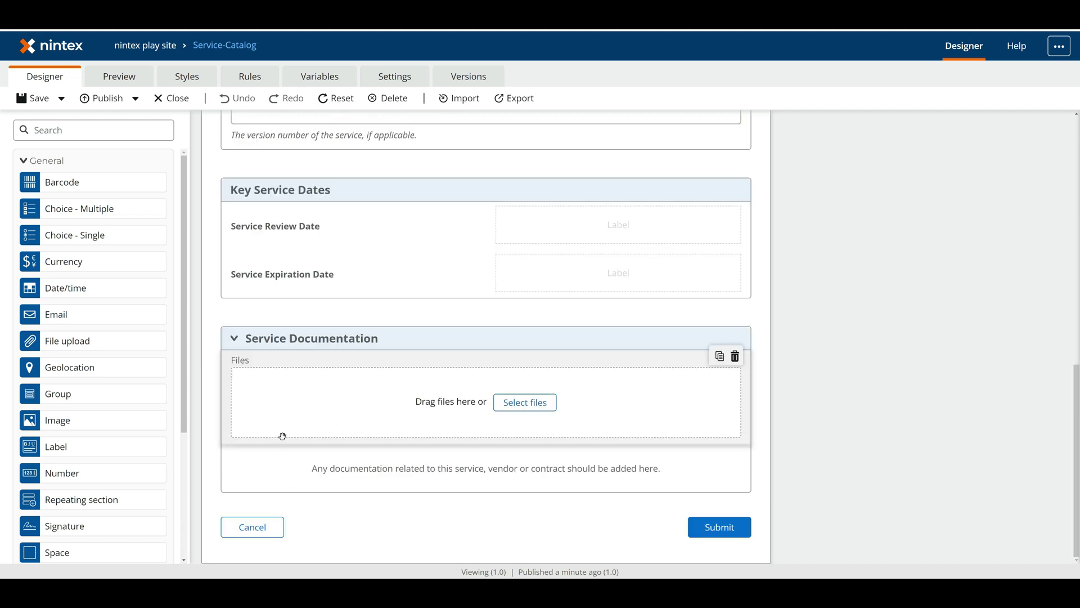
scroll(282, 436, up, 5)
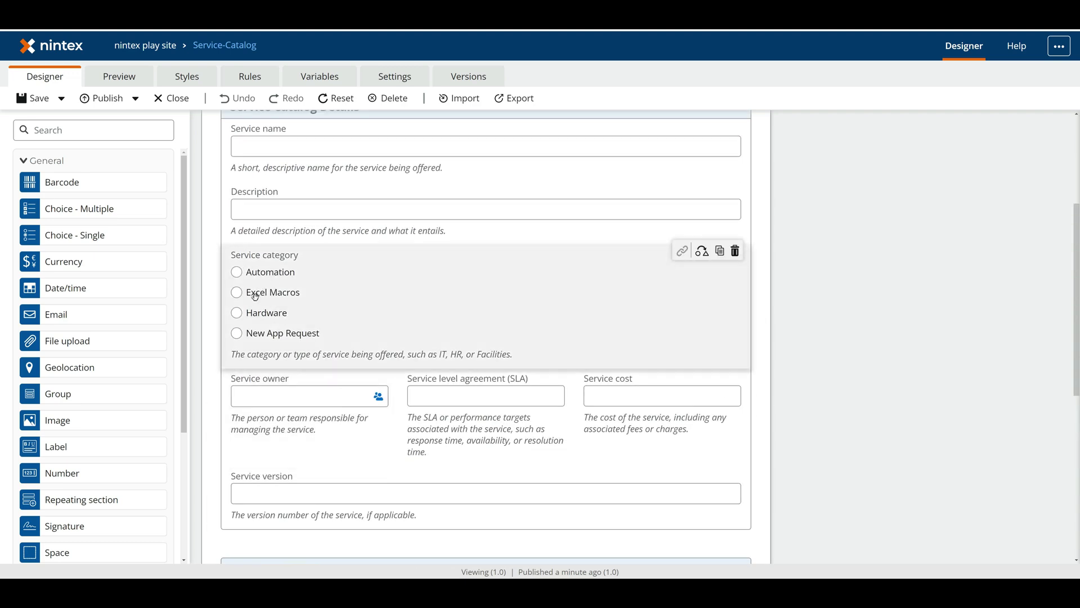
scroll(255, 294, down, 5)
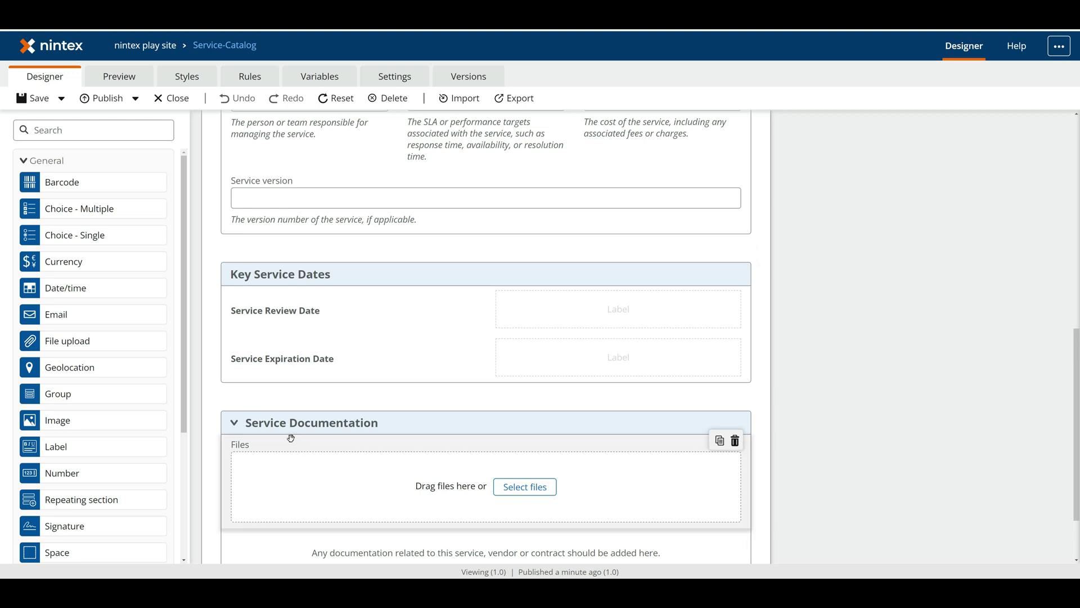
click(295, 473)
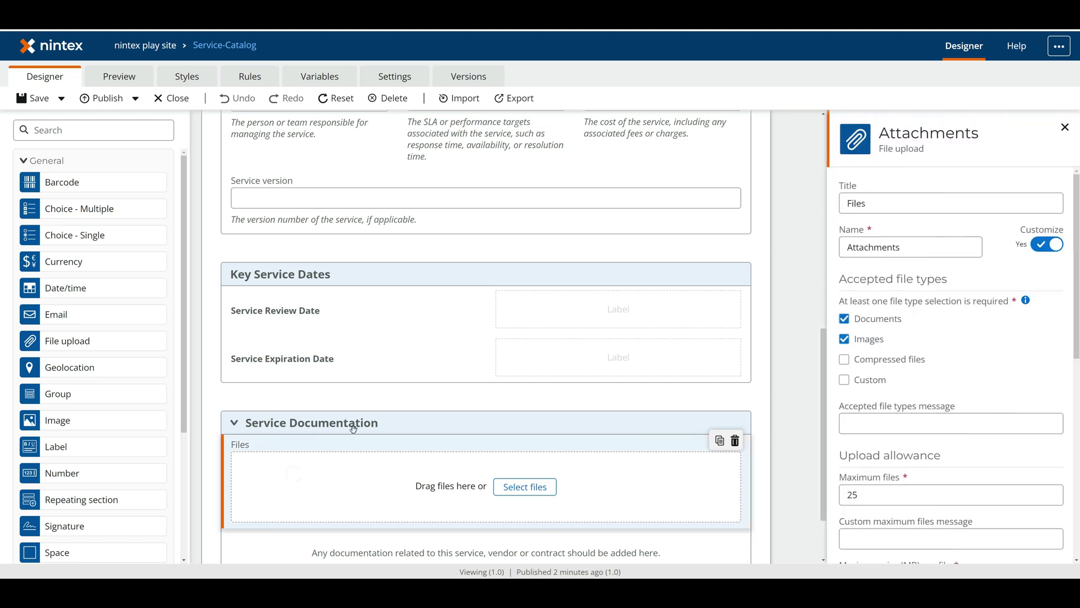
click(799, 431)
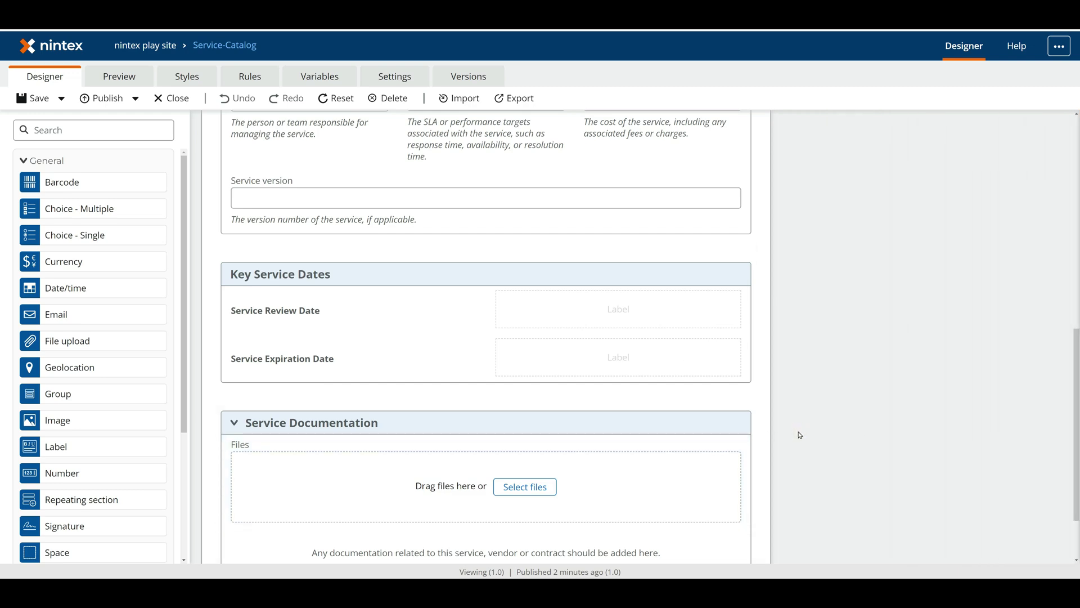
scroll(800, 435, up, 10)
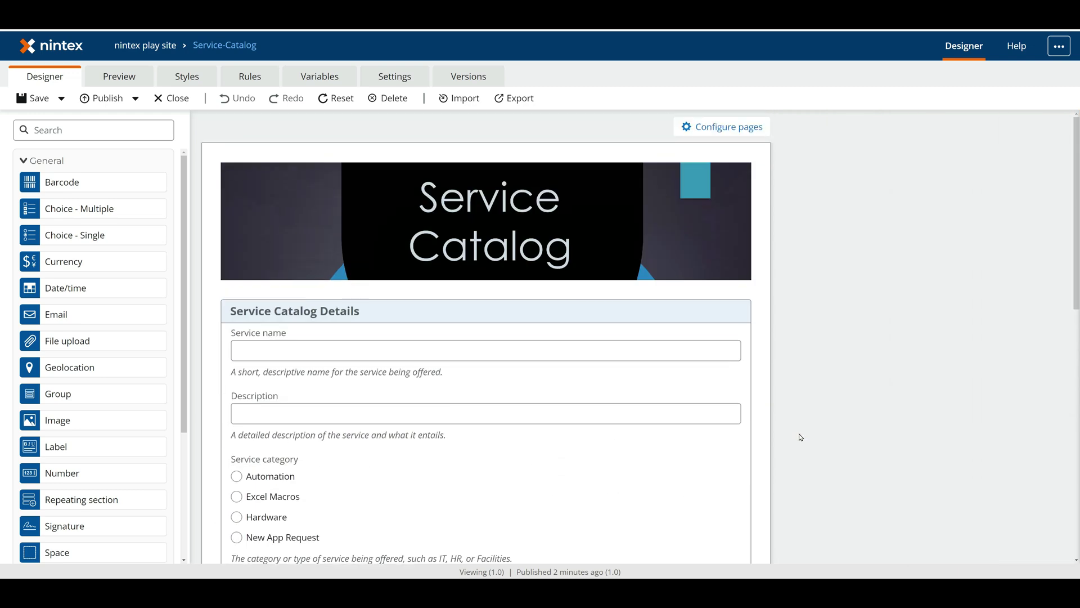
scroll(801, 437, down, 3)
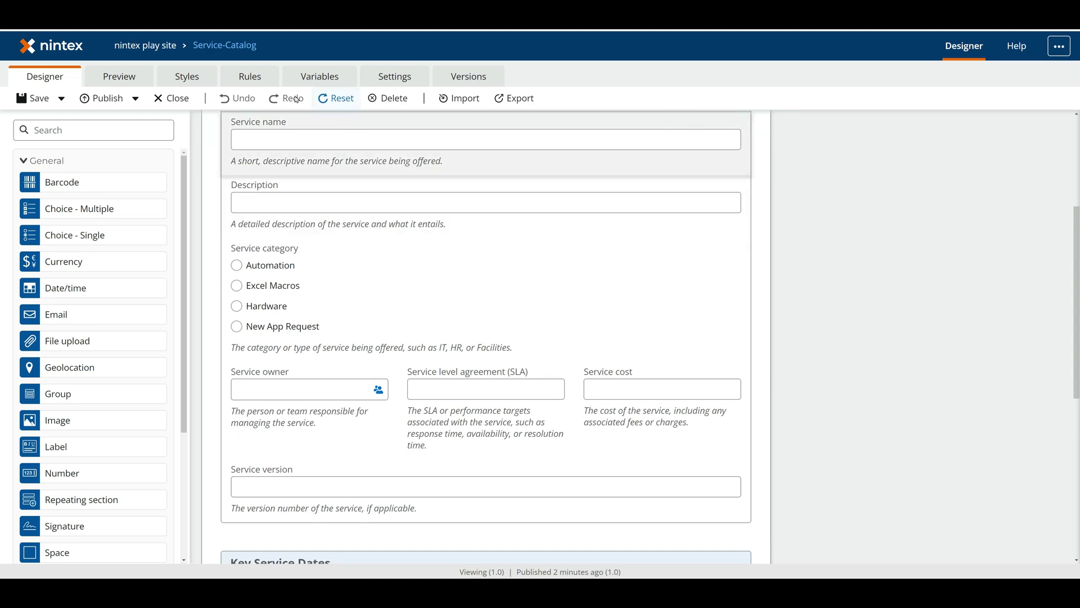
Start a new form rule named 'If service category is EXCEL Macro then Documentation is Mandatory'.
click(243, 85)
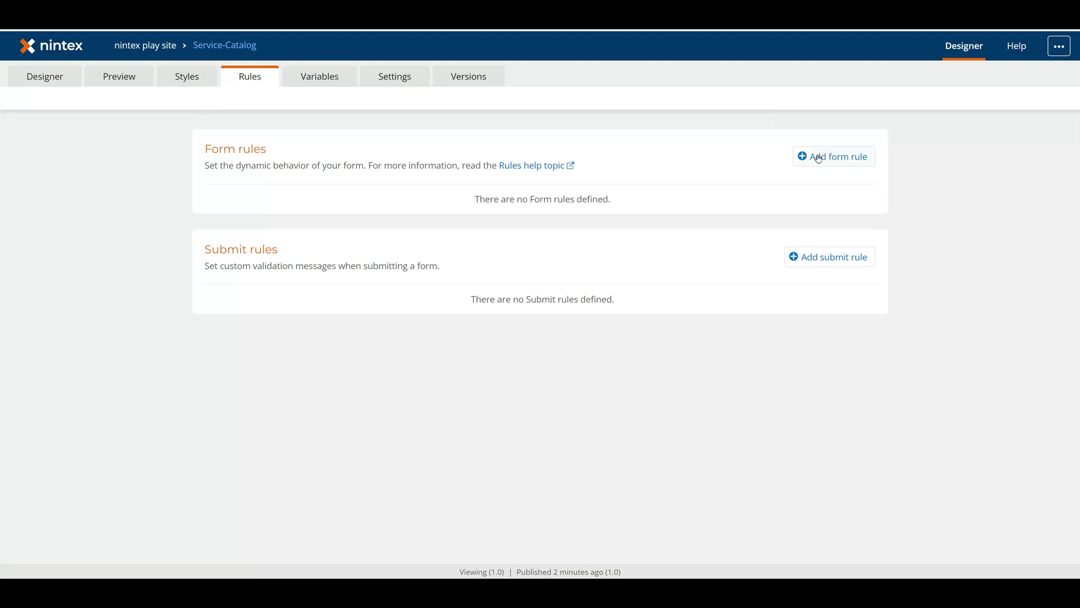
click(819, 157)
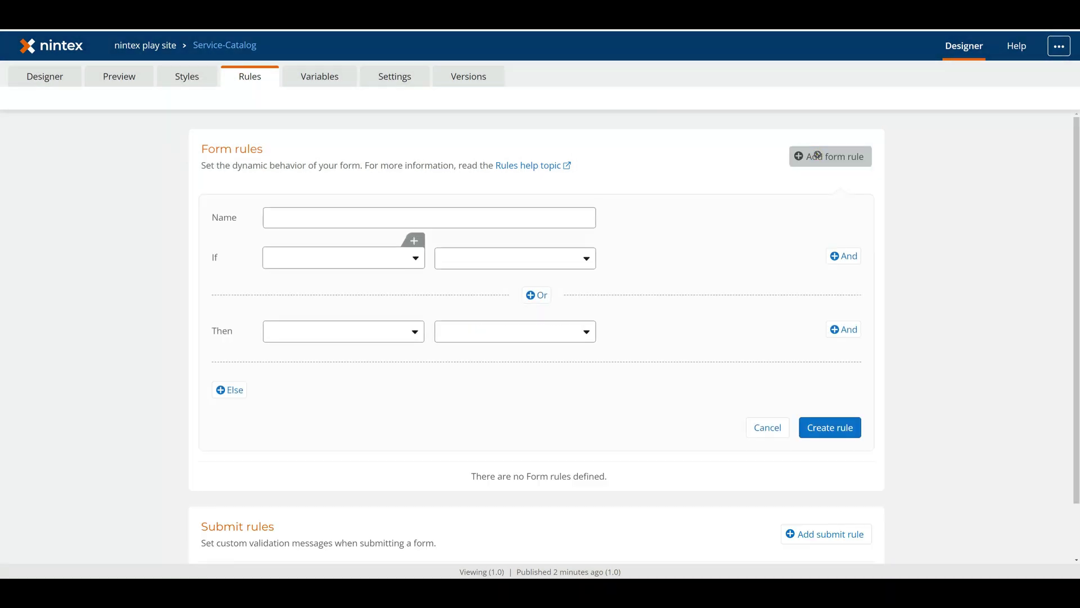
click(372, 225)
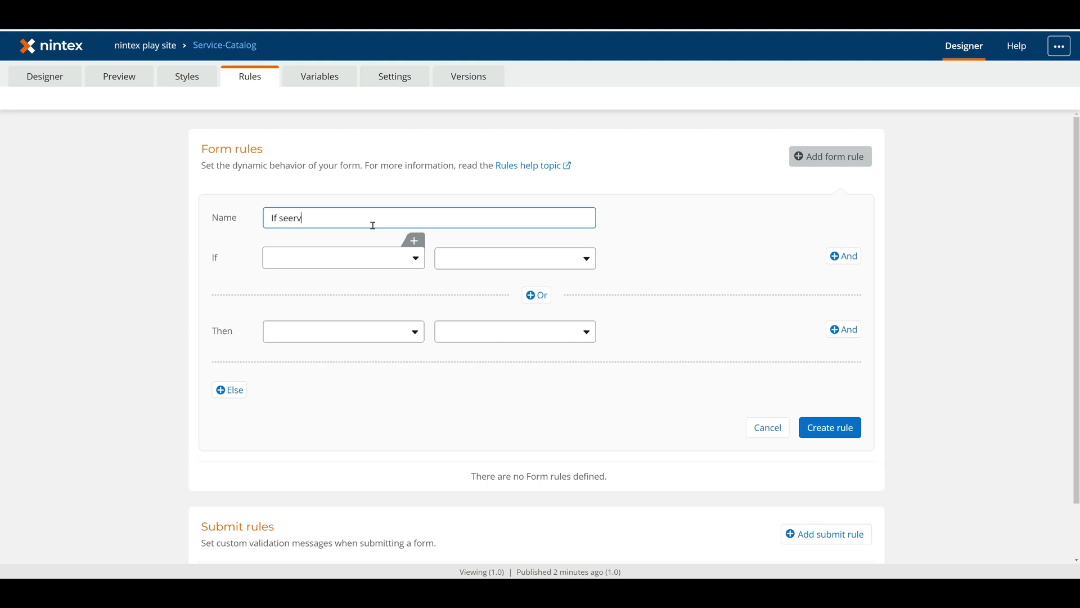
text(If seervicategory is EXCEL Macro then Documentation is Mandatory)
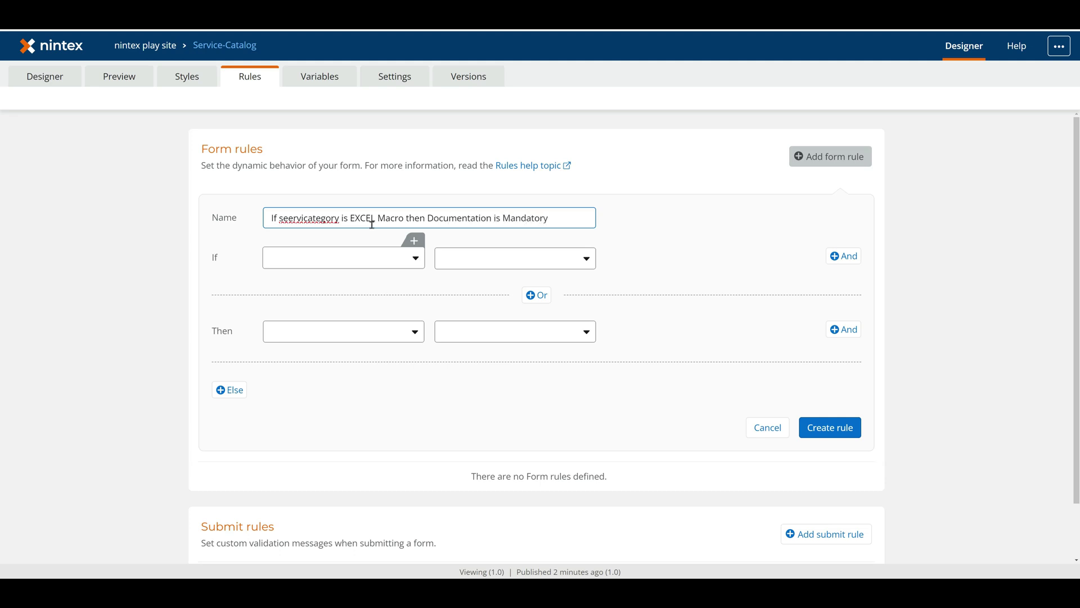
click(309, 219)
text(e c)
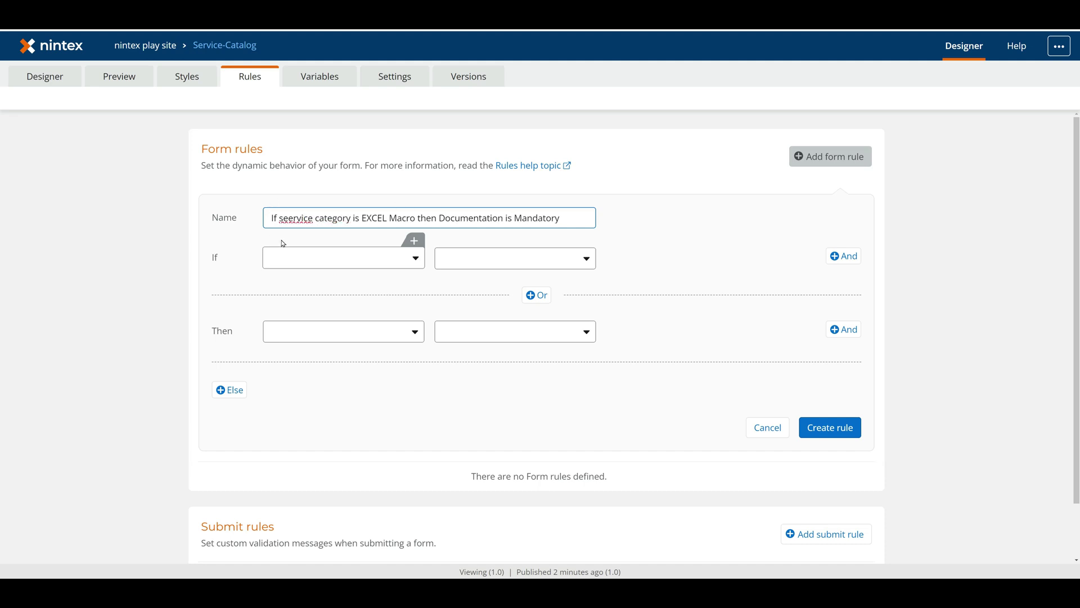
right_click(291, 221)
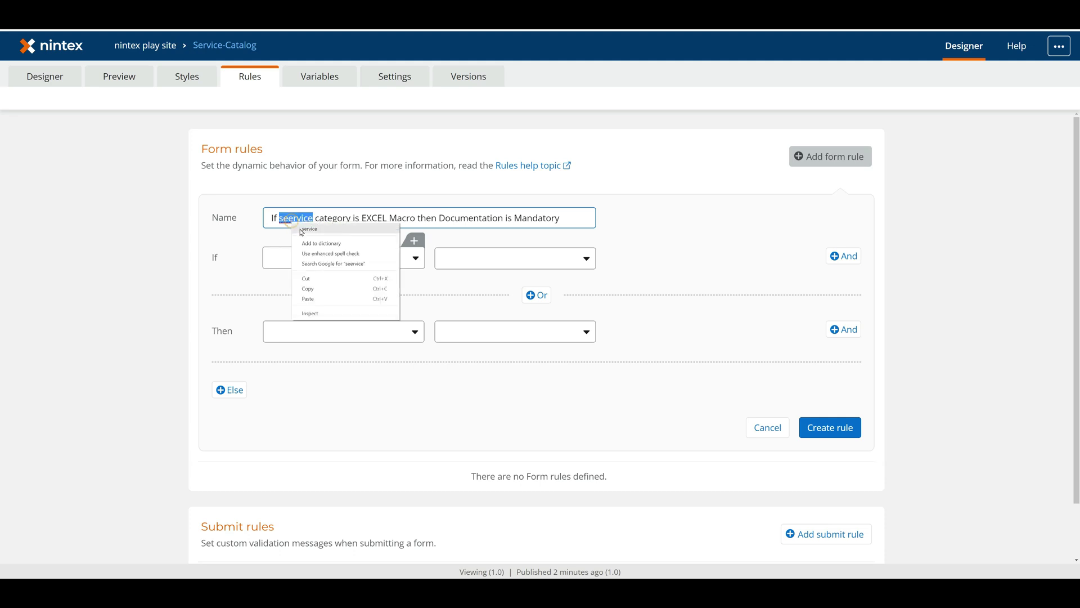
click(301, 233)
Set the rule condition to Service_x0020_category Equals Excel Macros.
click(295, 262)
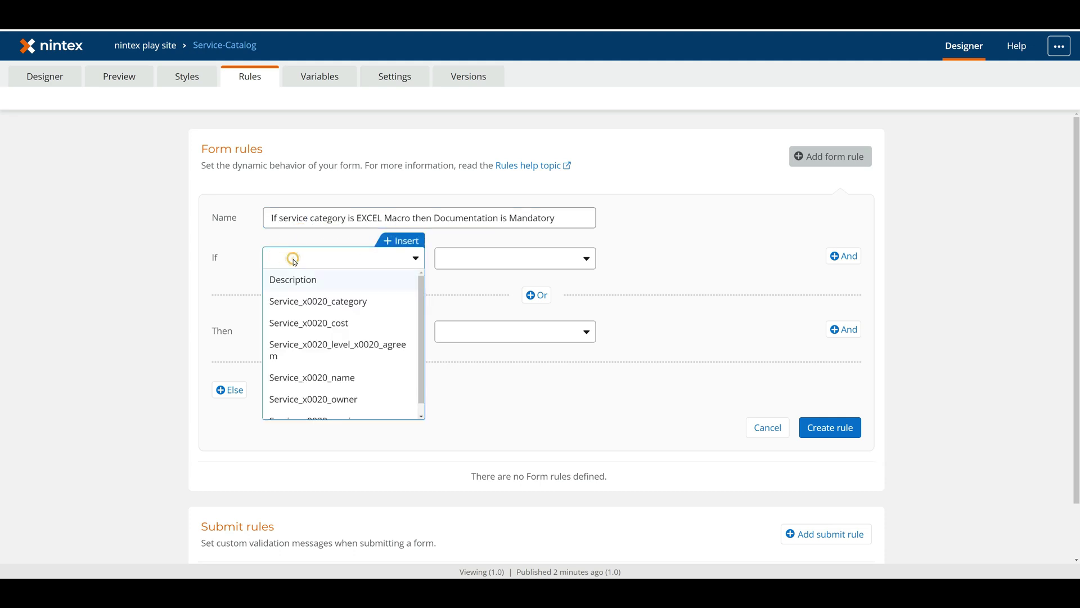
text(cat)
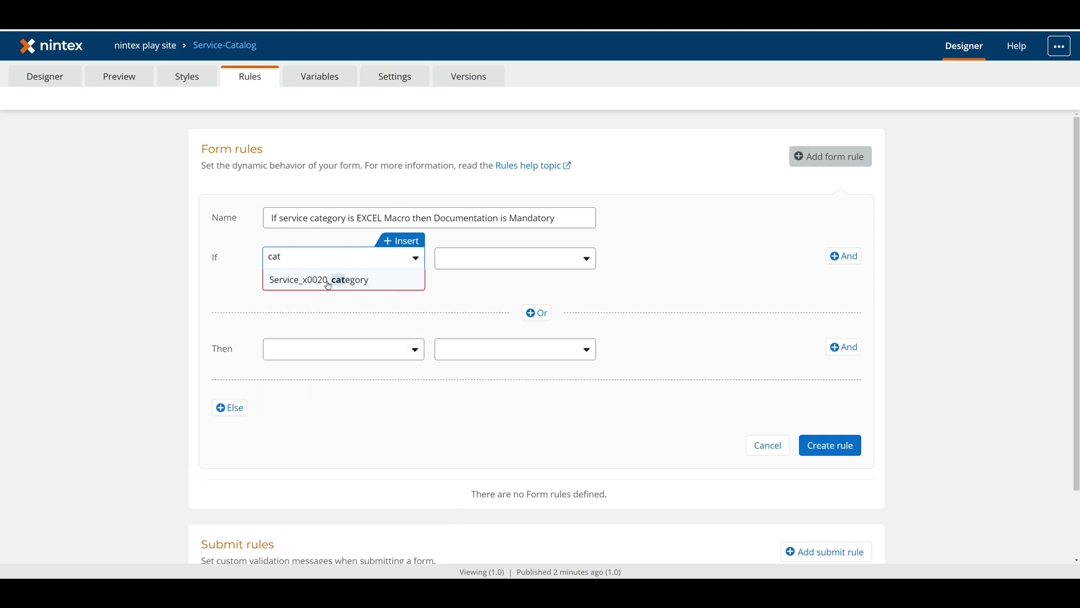
click(327, 279)
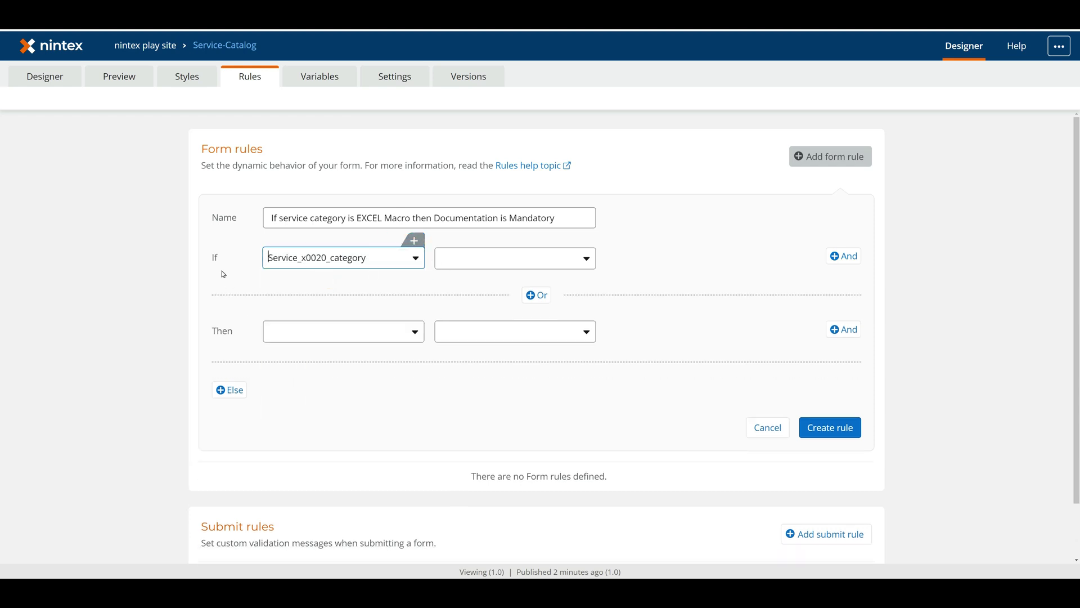
click(462, 260)
click(462, 302)
click(636, 256)
click(638, 302)
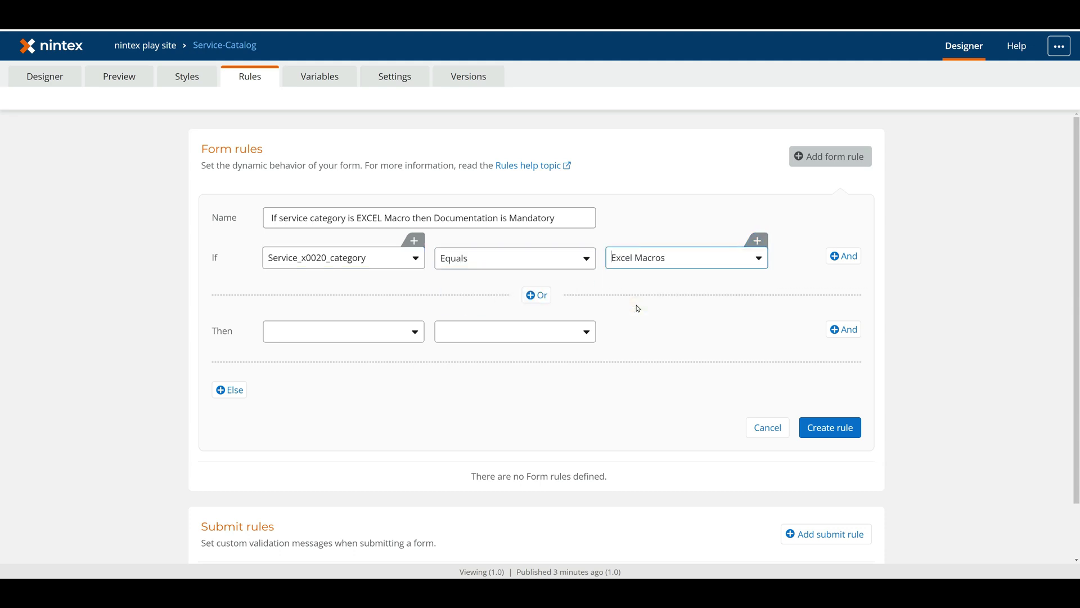
Make Attachments Required Yes when matched and create the rule.
click(328, 338)
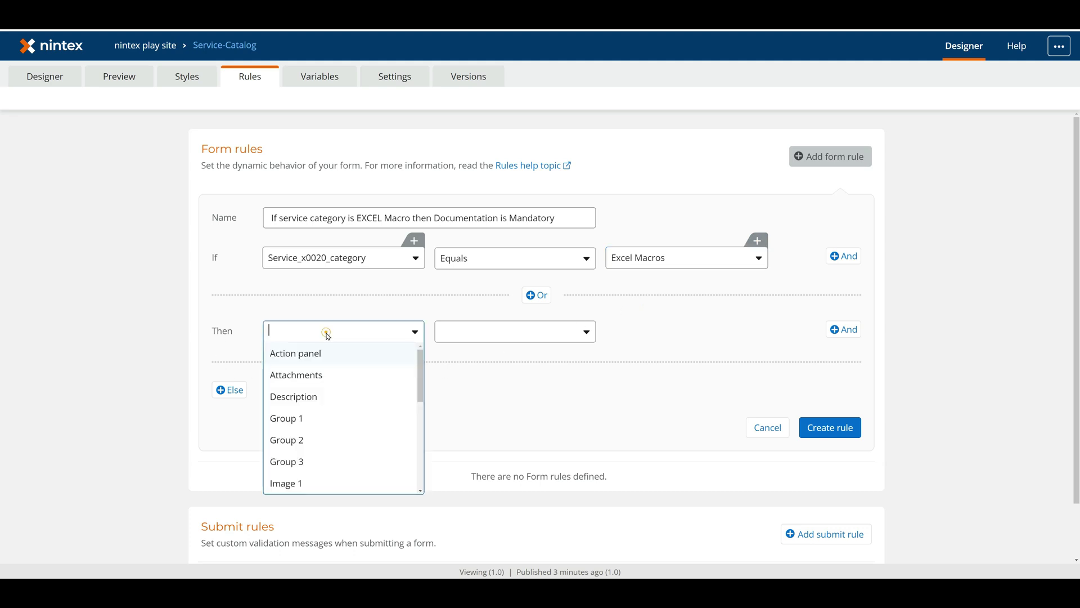
click(331, 374)
click(481, 338)
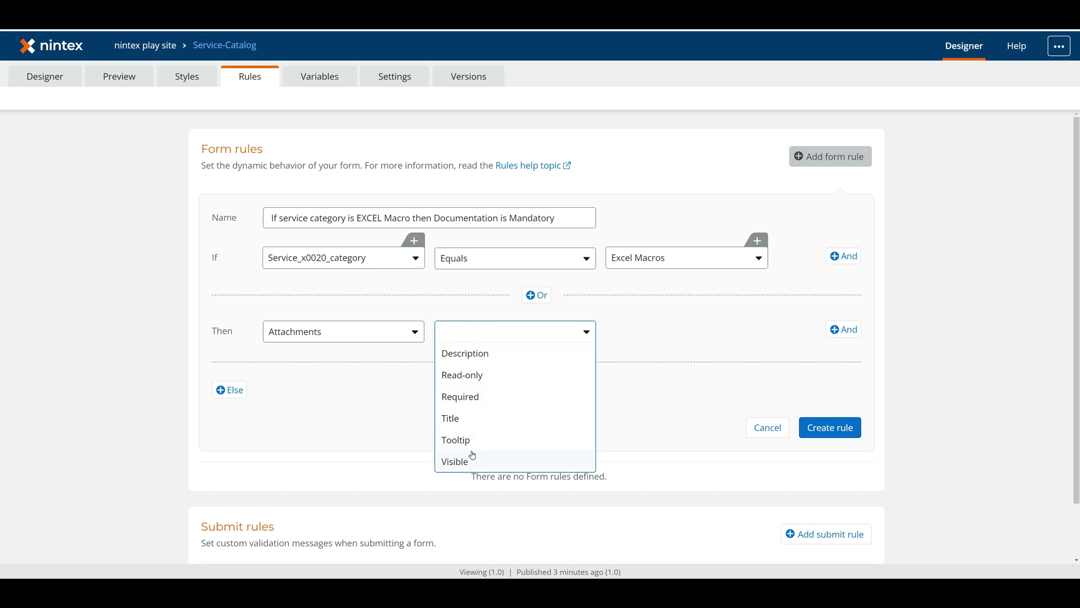
scroll(471, 452, down, 1)
click(478, 336)
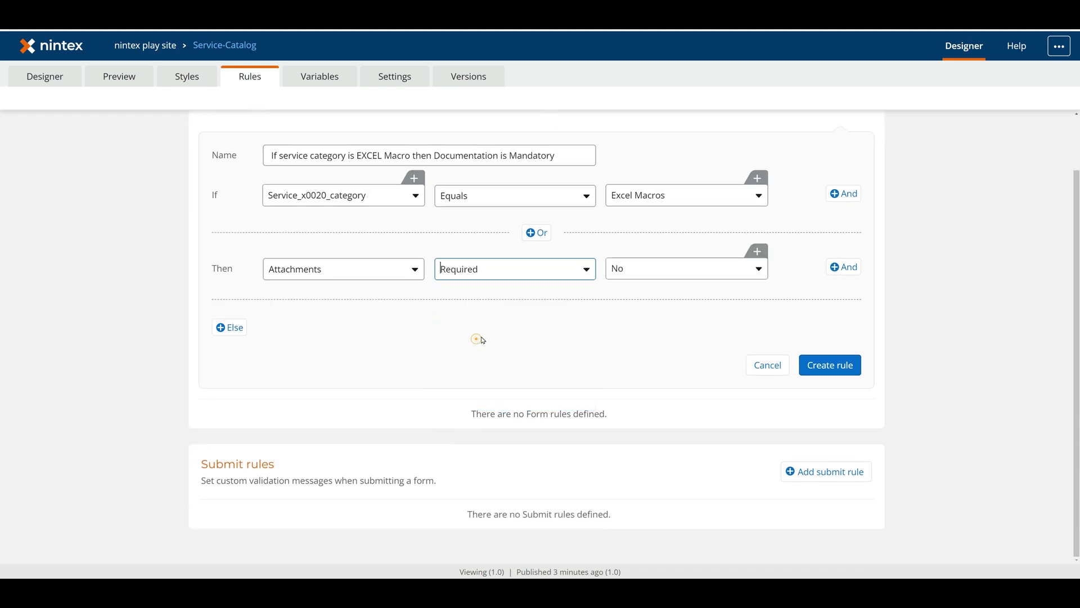
click(656, 264)
click(622, 292)
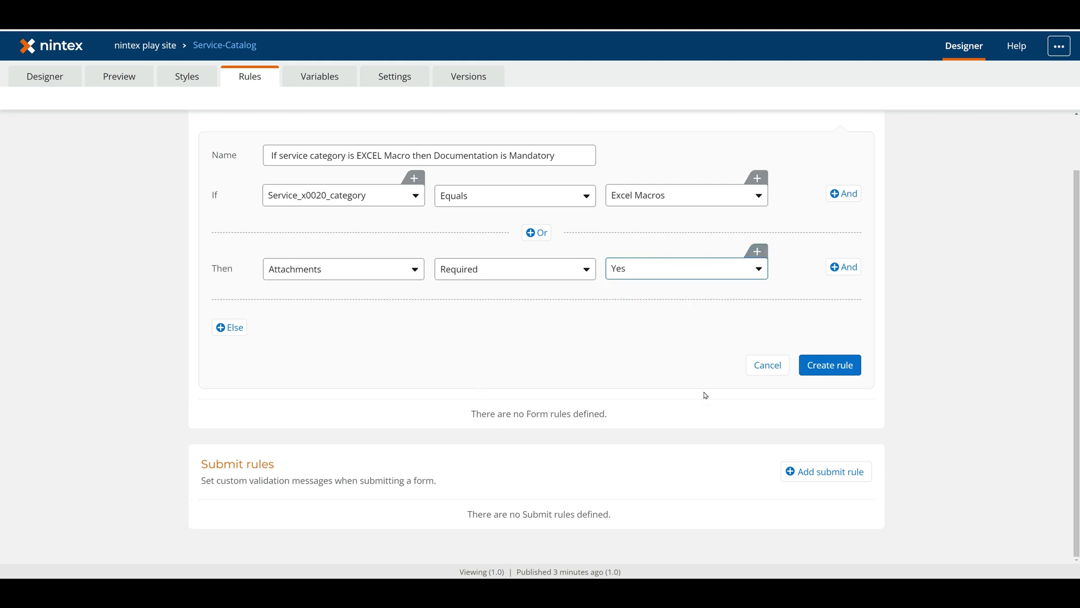
click(810, 366)
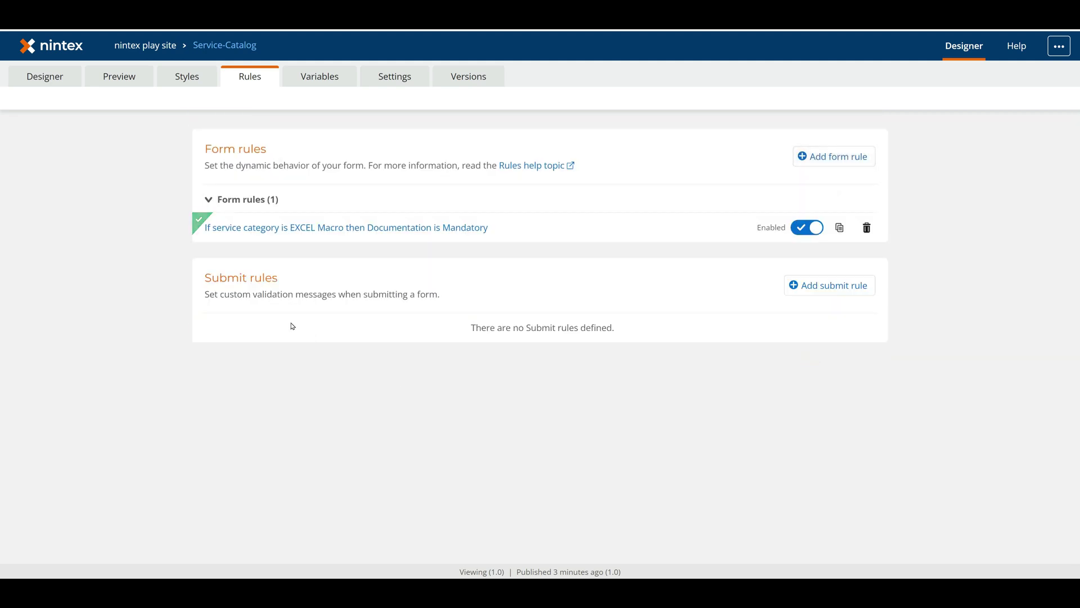
Return to the Designer canvas and scroll through the Service Catalog Details fields.
click(57, 83)
scroll(487, 360, down, 1)
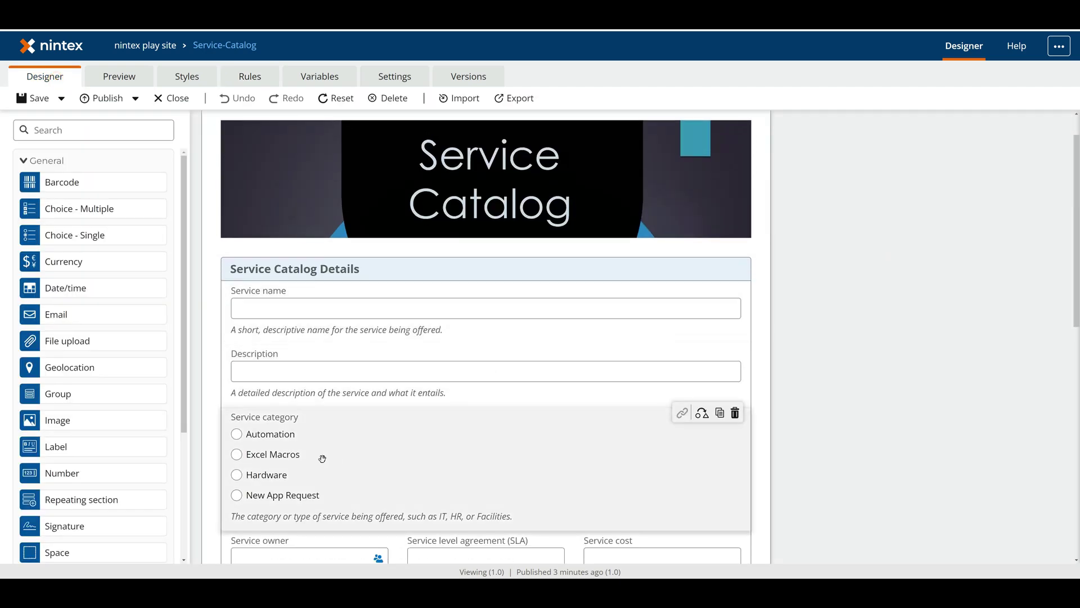
scroll(284, 459, down, 8)
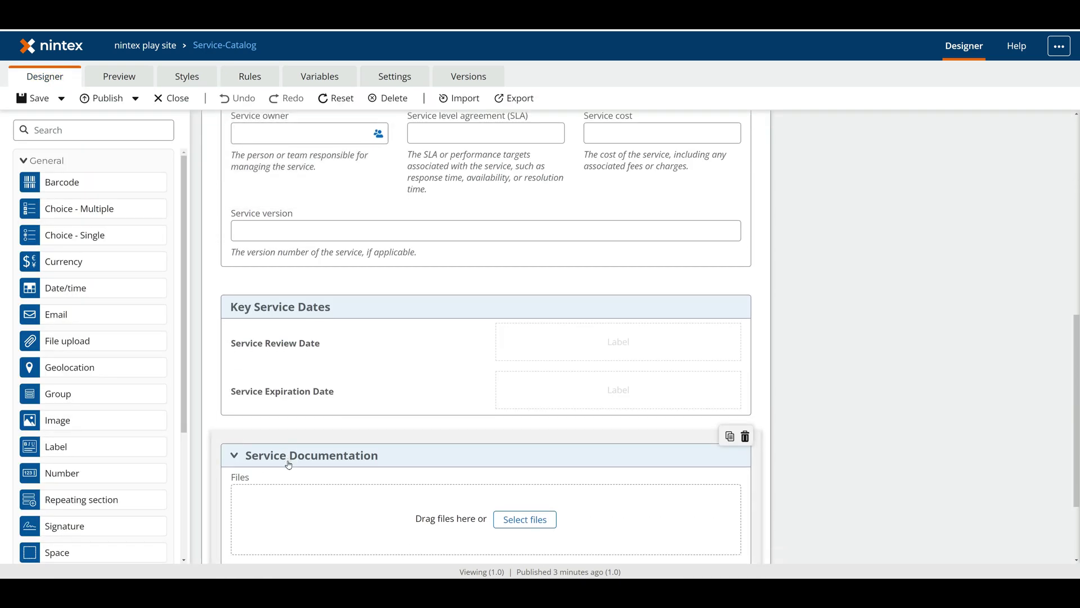
scroll(289, 465, down, 2)
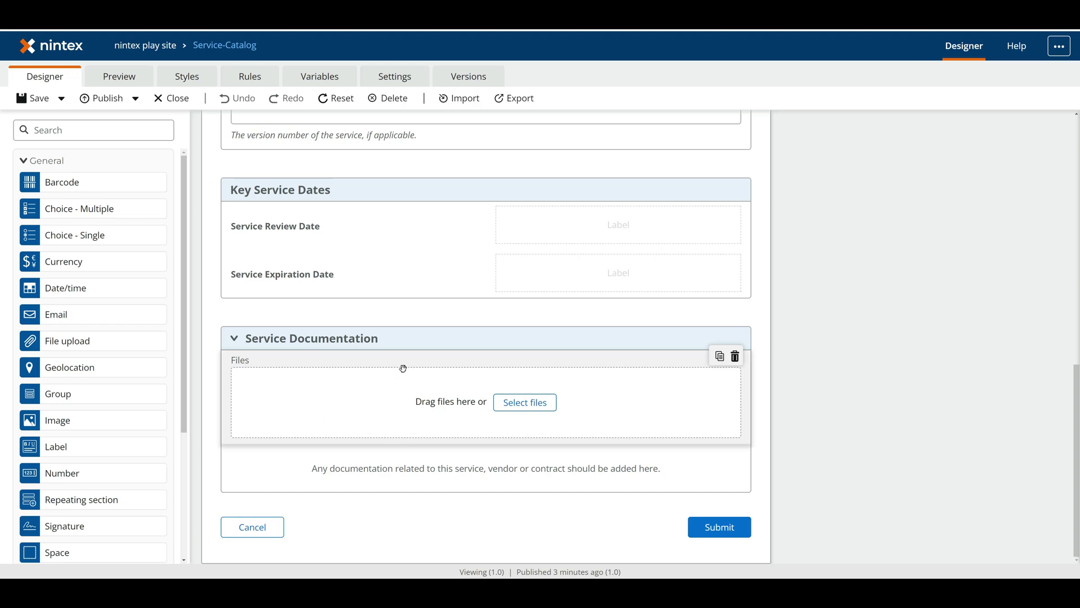
scroll(406, 360, up, 4)
scroll(409, 363, up, 3)
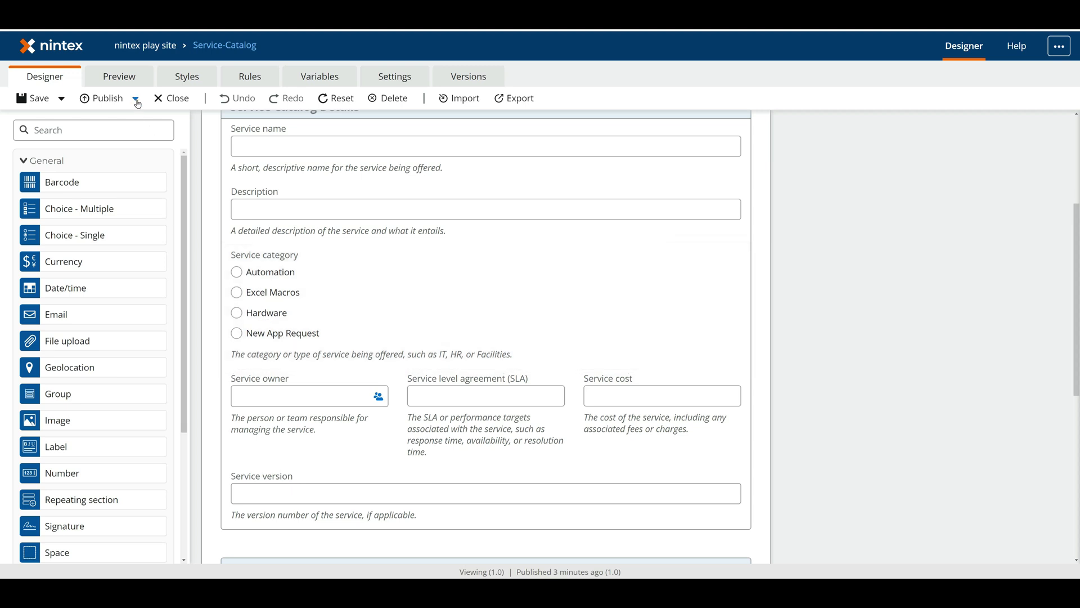
Publish the form with Publish and Close, returning to the Service-Catalog list.
click(136, 99)
click(119, 150)
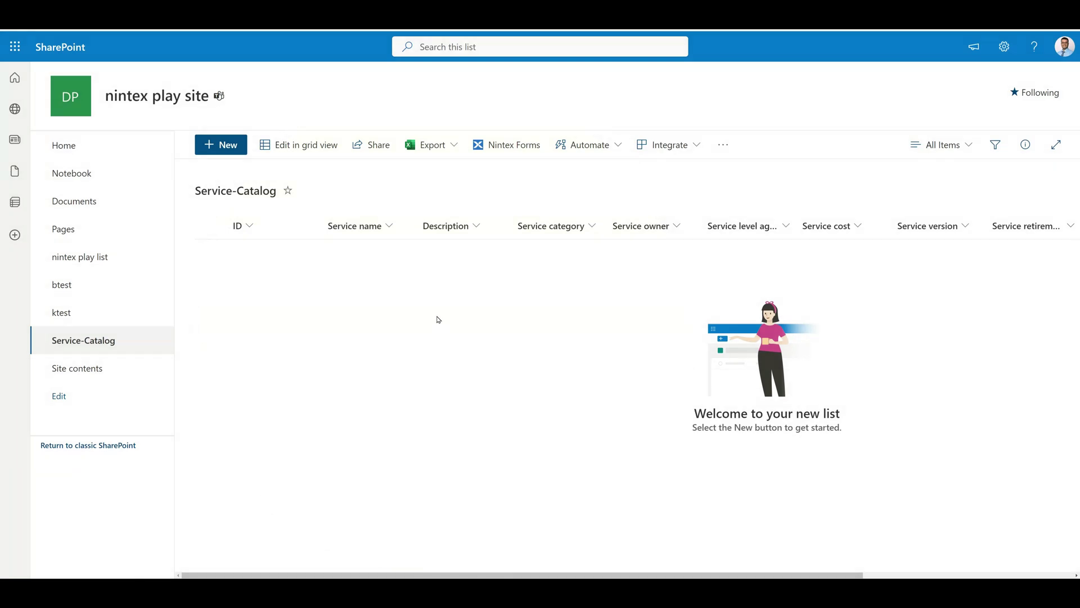
scroll(808, 284, right, 5)
Add a Multiple lines of text column named 'New App Details' to the Service-Catalog list.
click(950, 223)
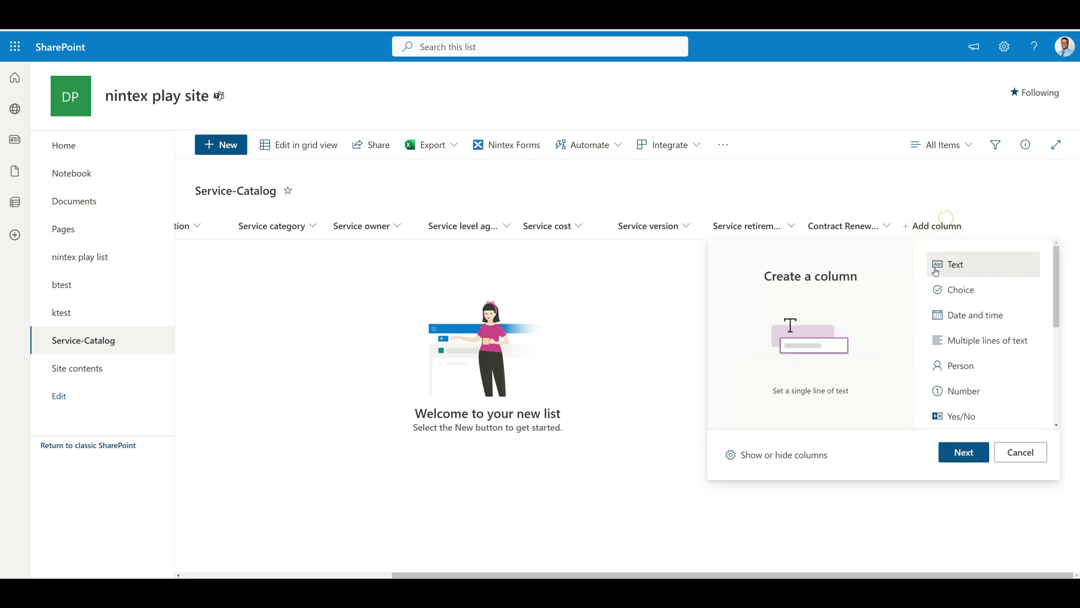
click(972, 265)
click(979, 450)
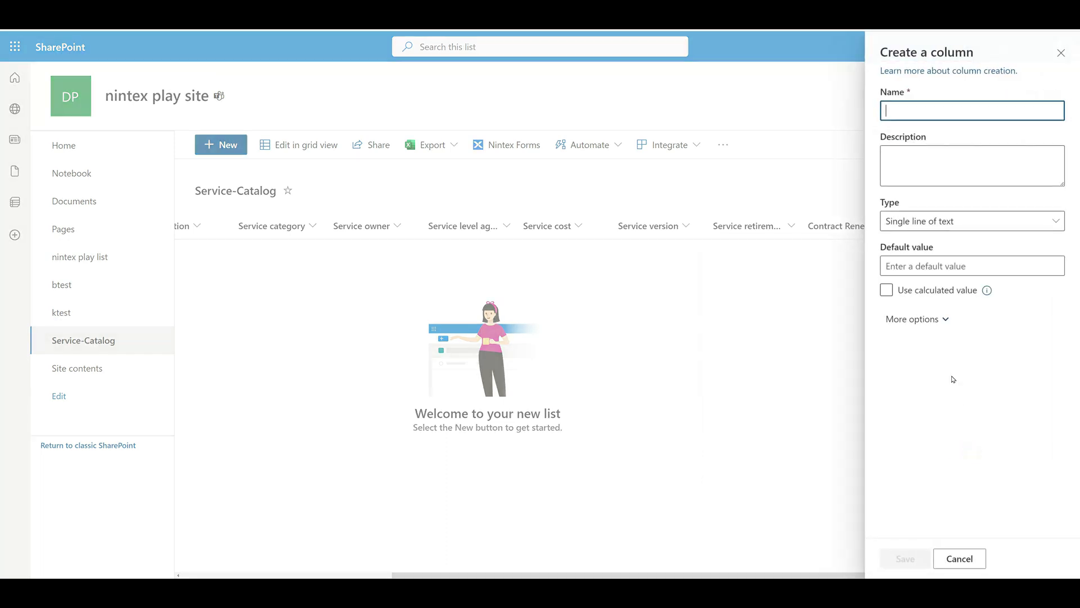
click(924, 228)
click(924, 263)
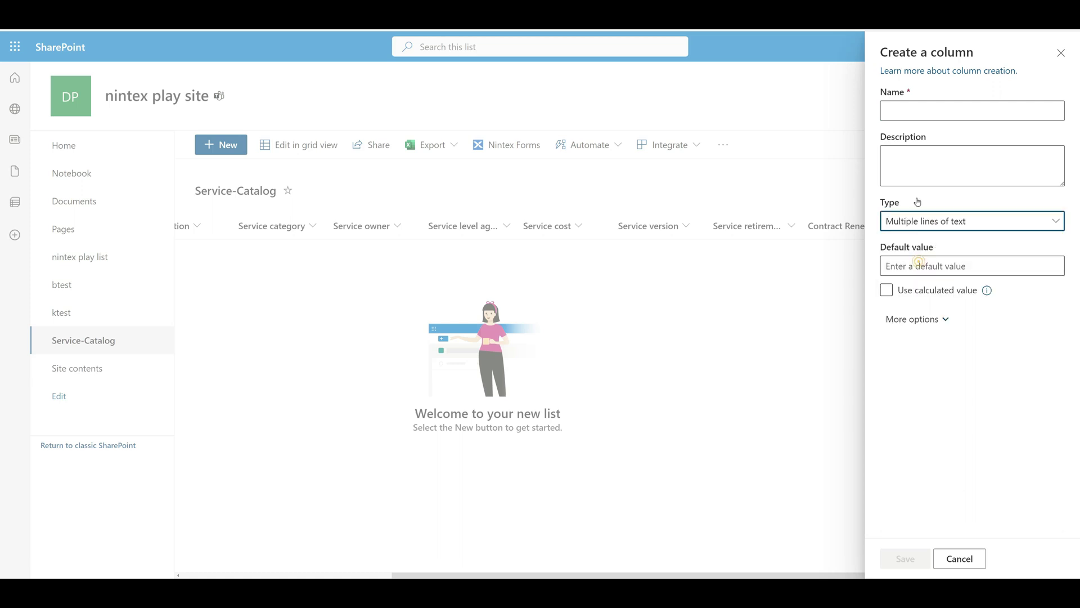
click(915, 114)
text(New App Request)
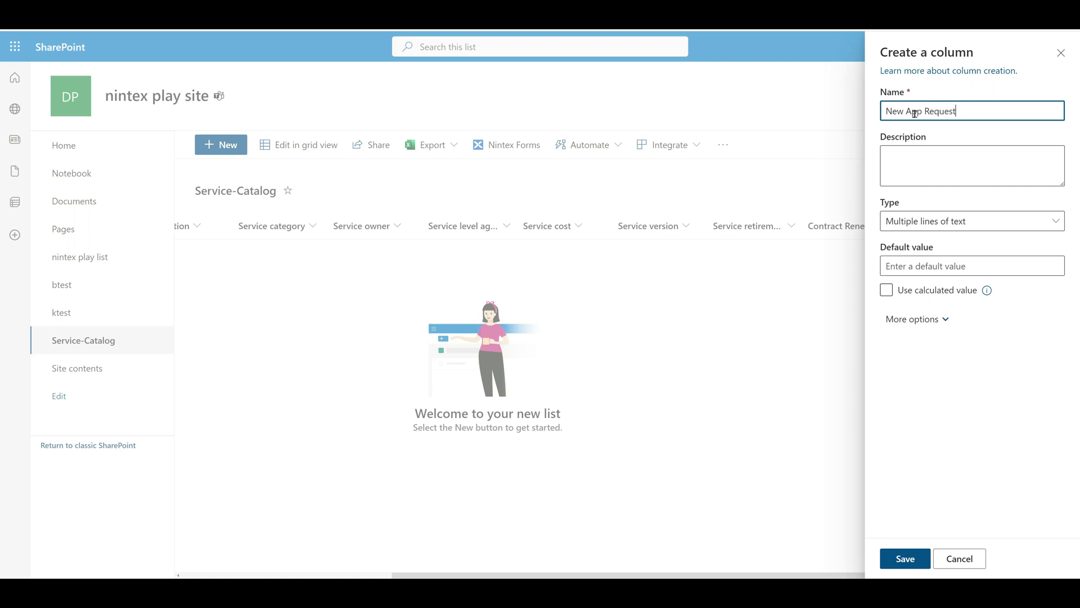
key(BackSpace)
key(BackSpace)
key(BackSpace)
key(BackSpace)
key(BackSpace)
key(BackSpace)
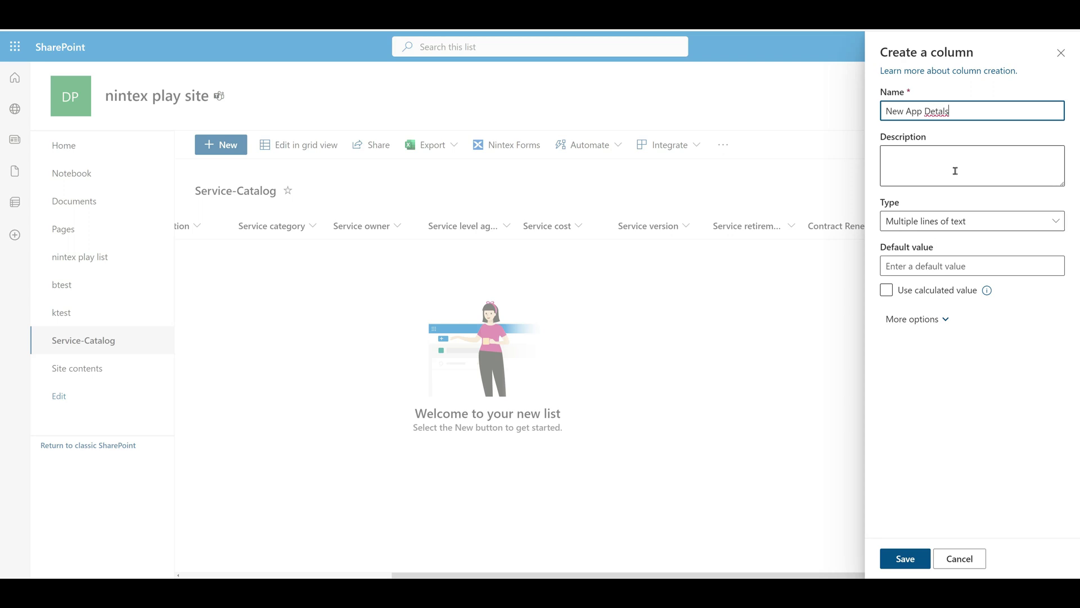
right_click(945, 111)
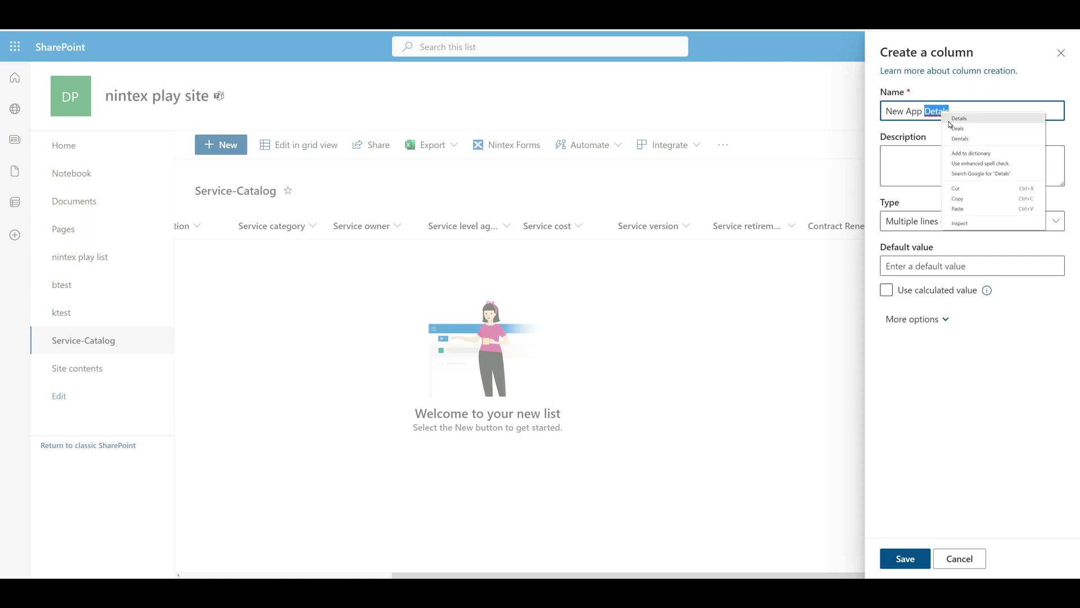
click(960, 119)
click(939, 157)
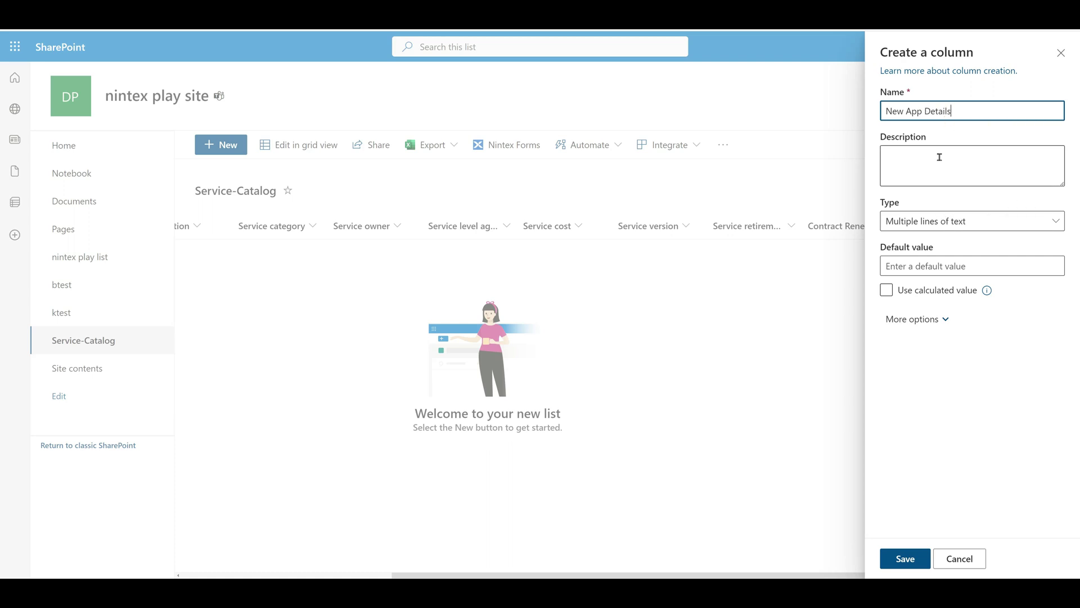
click(903, 558)
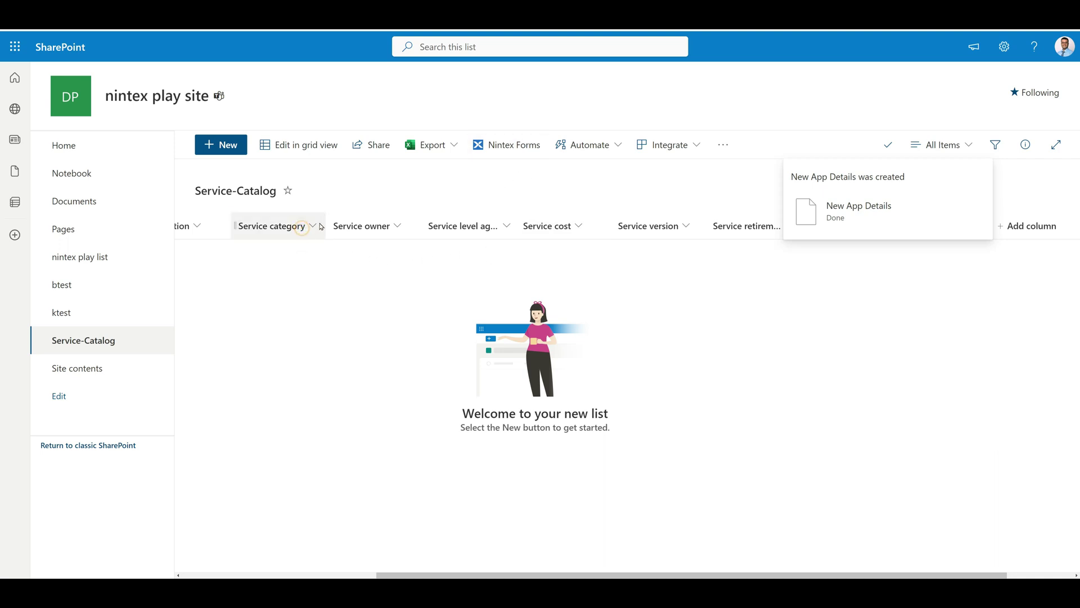
Set the Service category column to display its choices as a Drop-Down Menu and save.
click(310, 231)
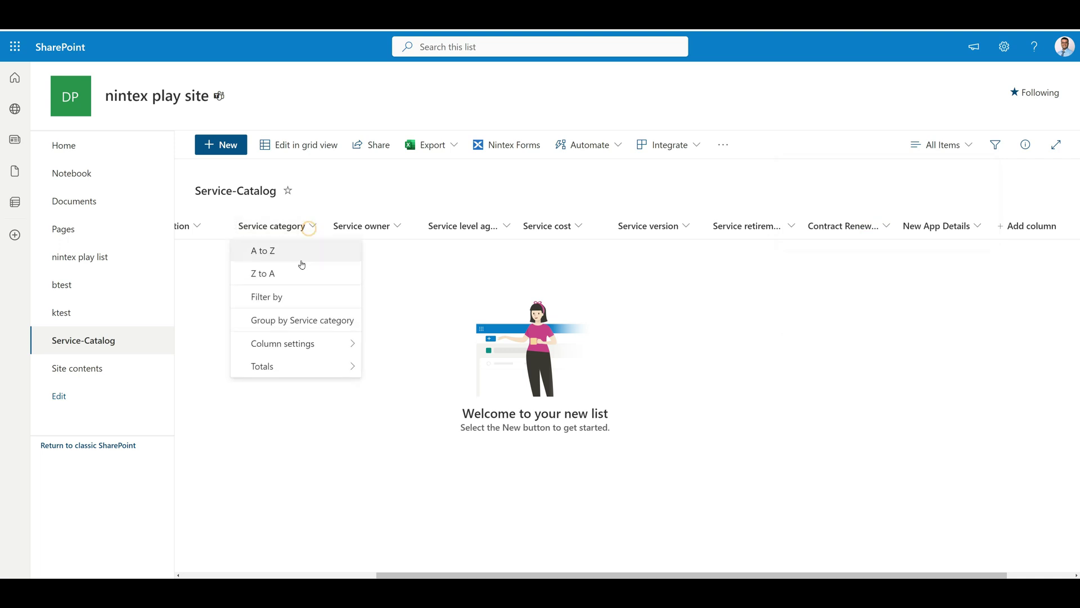
click(284, 343)
click(440, 352)
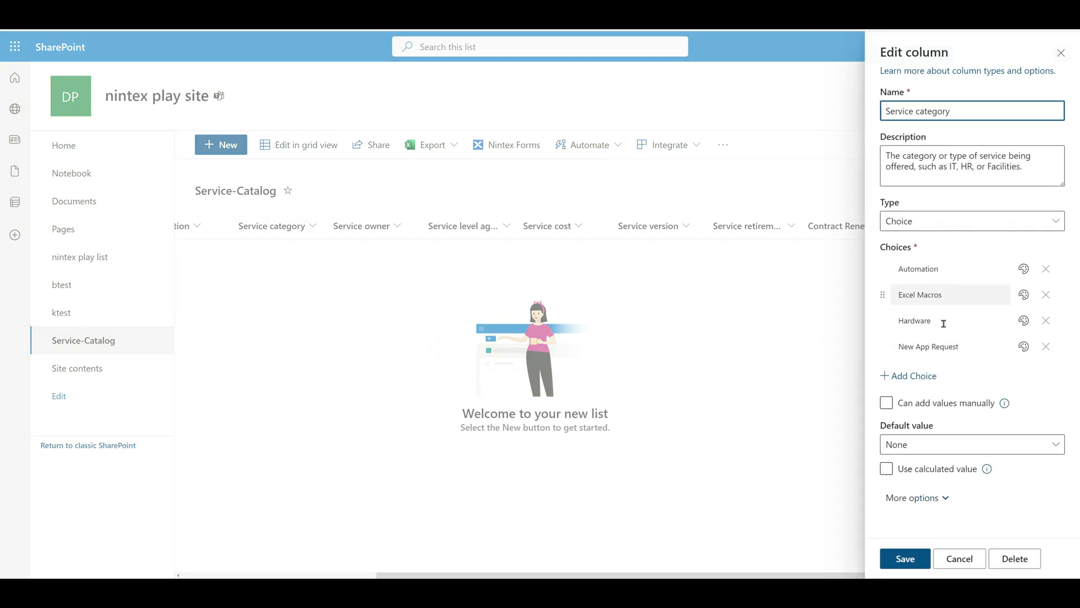
click(934, 498)
scroll(942, 480, down, 3)
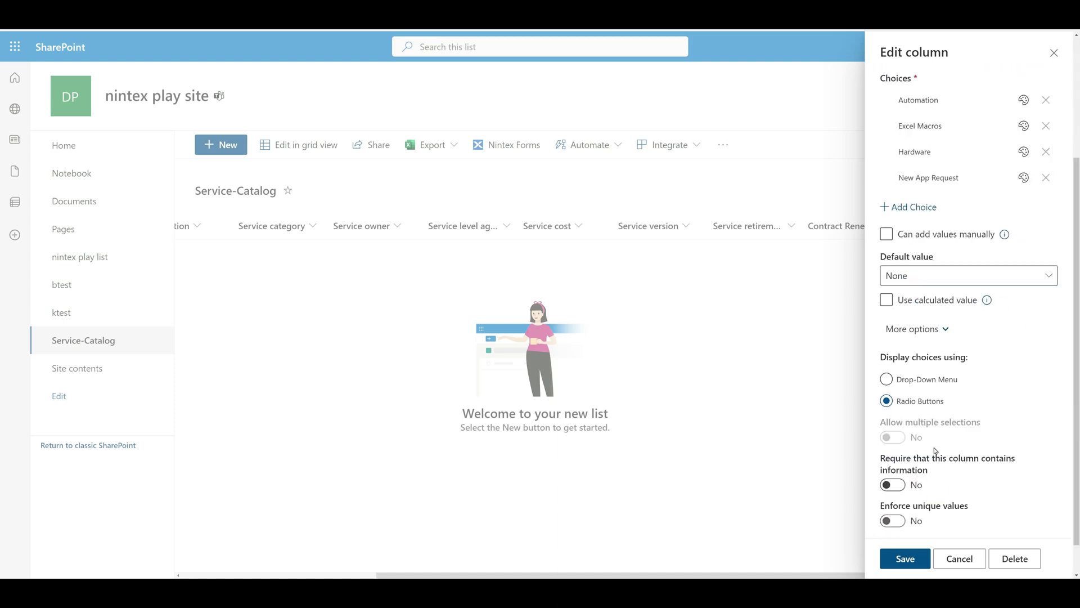
scroll(935, 450, down, 1)
click(921, 341)
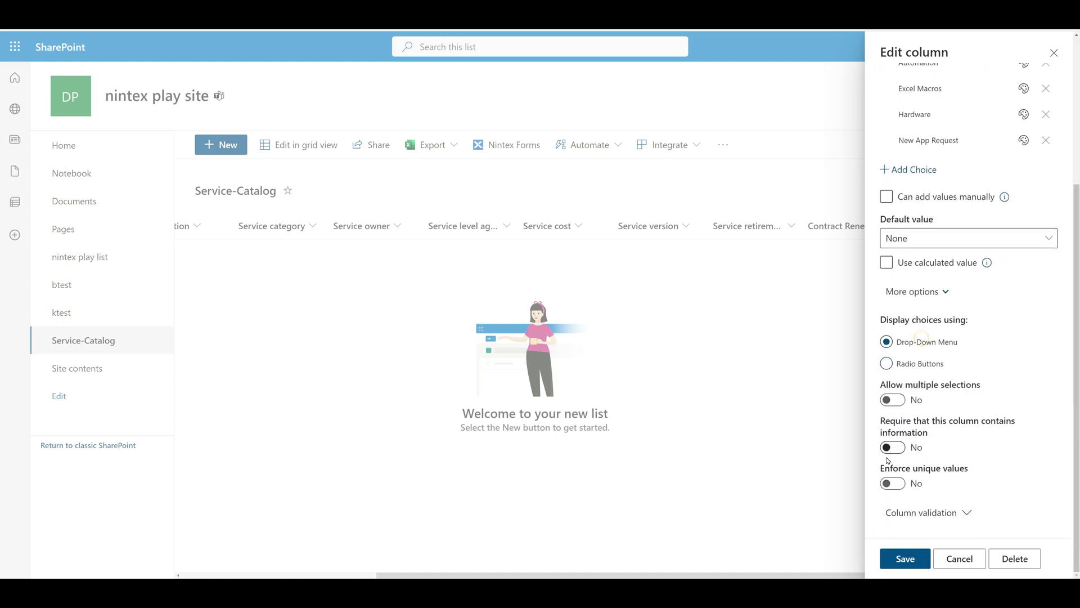
click(917, 566)
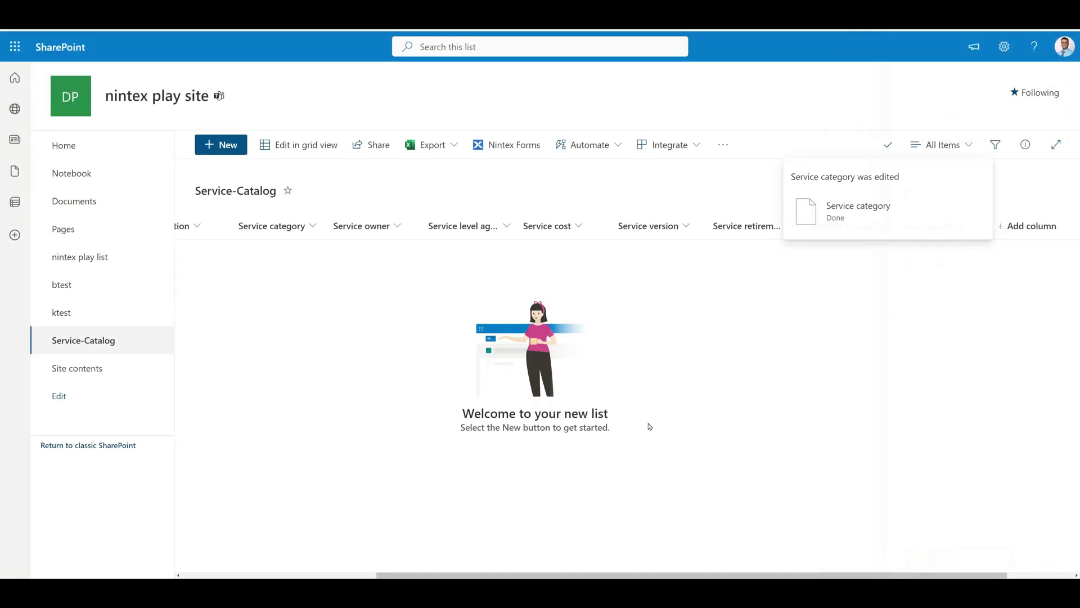
click(489, 145)
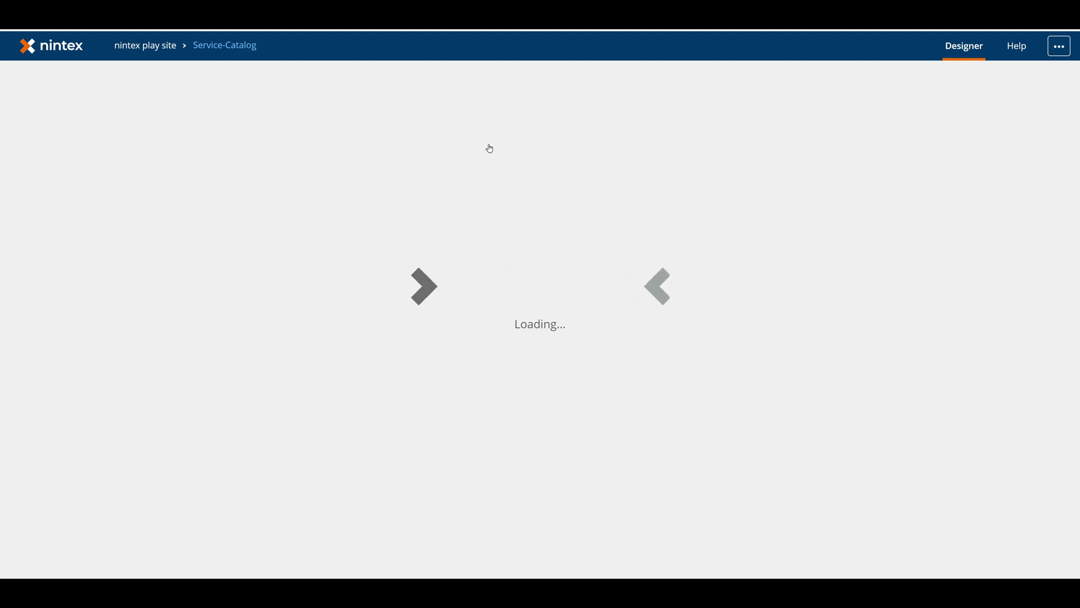
Move the Service version control up beside Service category on one row.
scroll(477, 476, down, 2)
scroll(477, 476, down, 1)
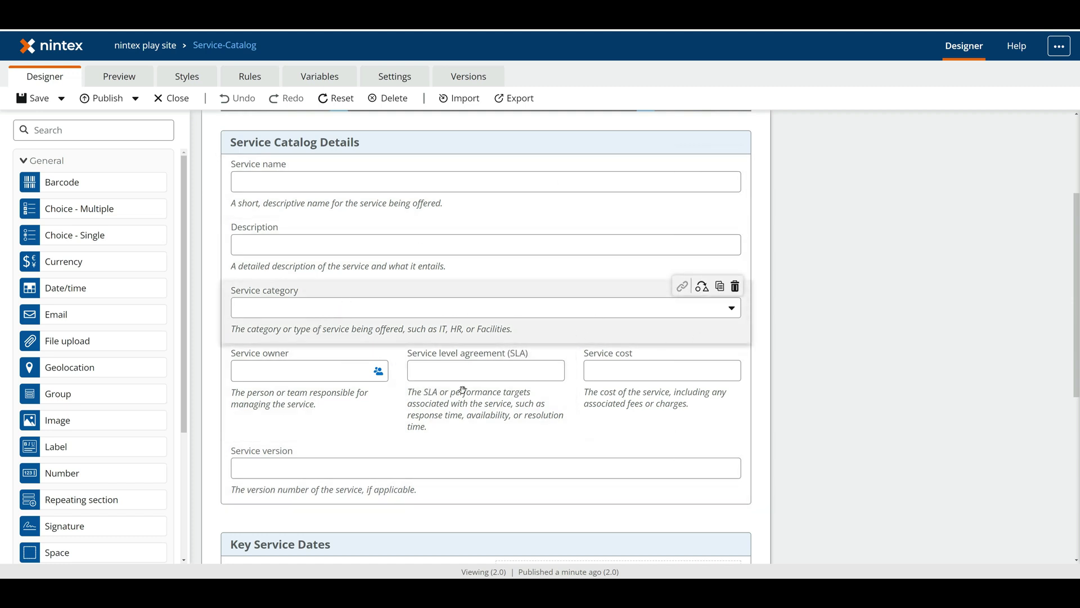
drag(235, 461, 636, 314)
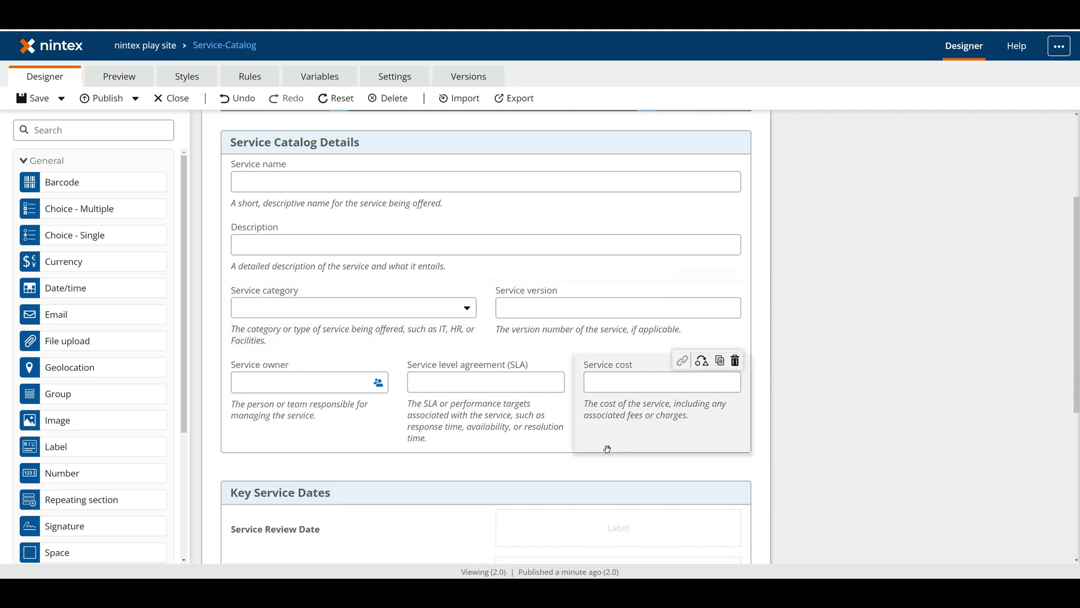
Add the New App Details field below Service category, titled 'New app details'.
click(96, 135)
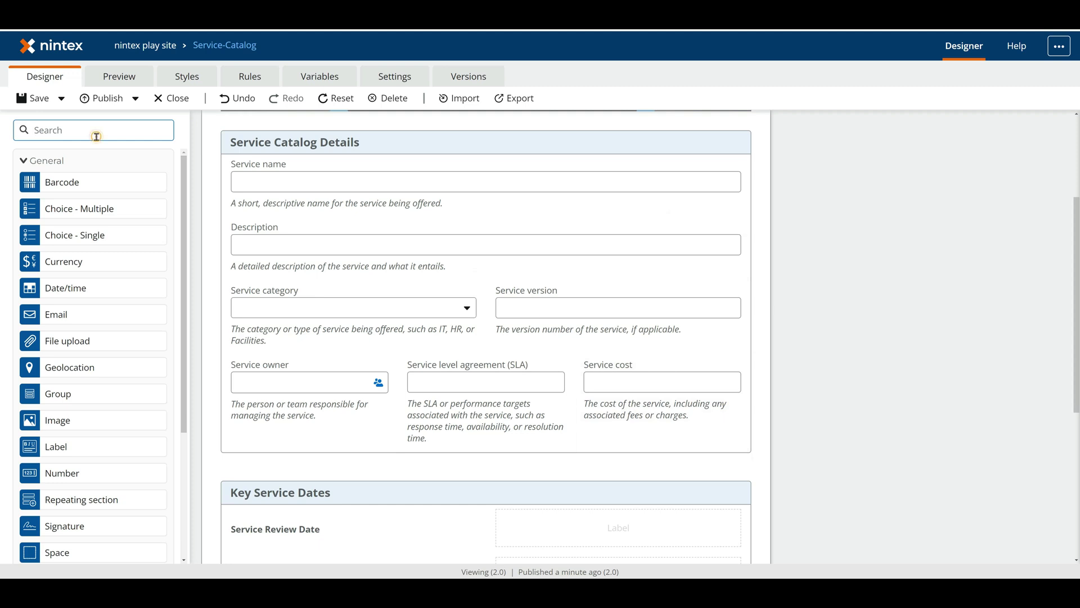
text(det)
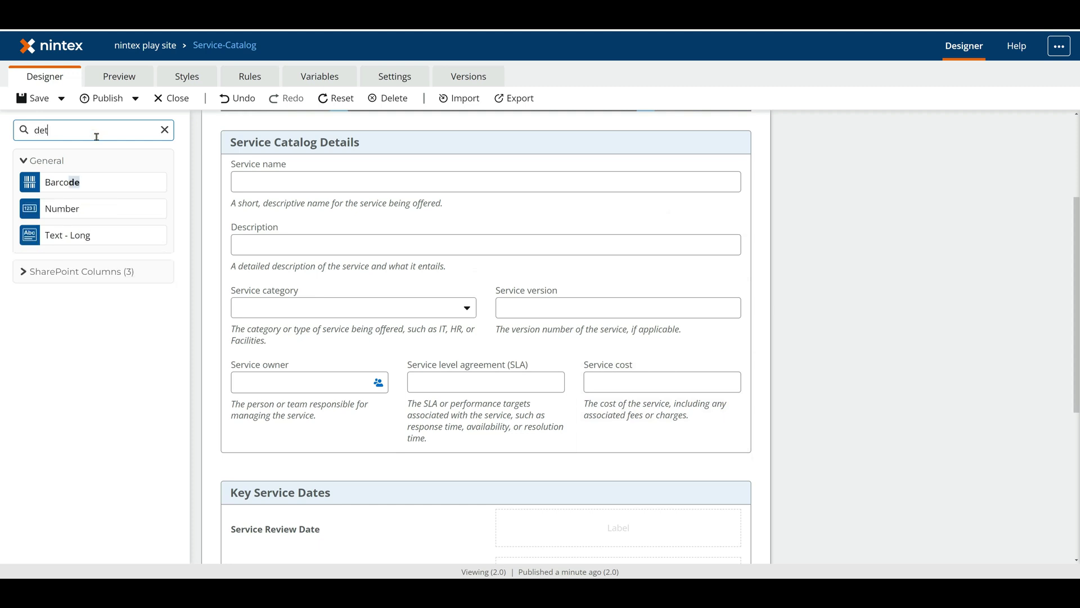
drag(69, 168, 444, 348)
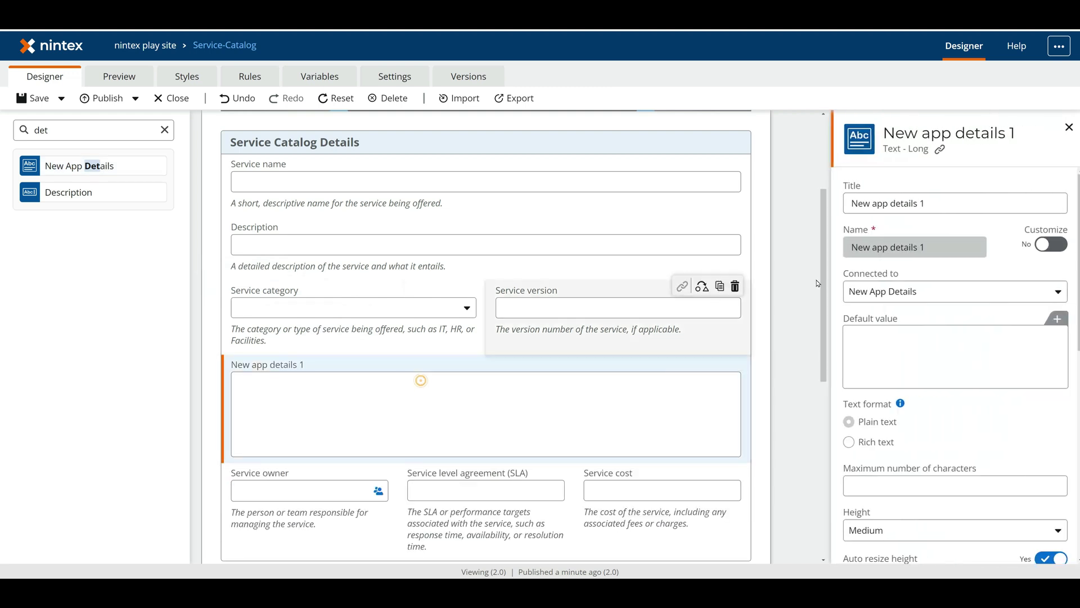
click(938, 203)
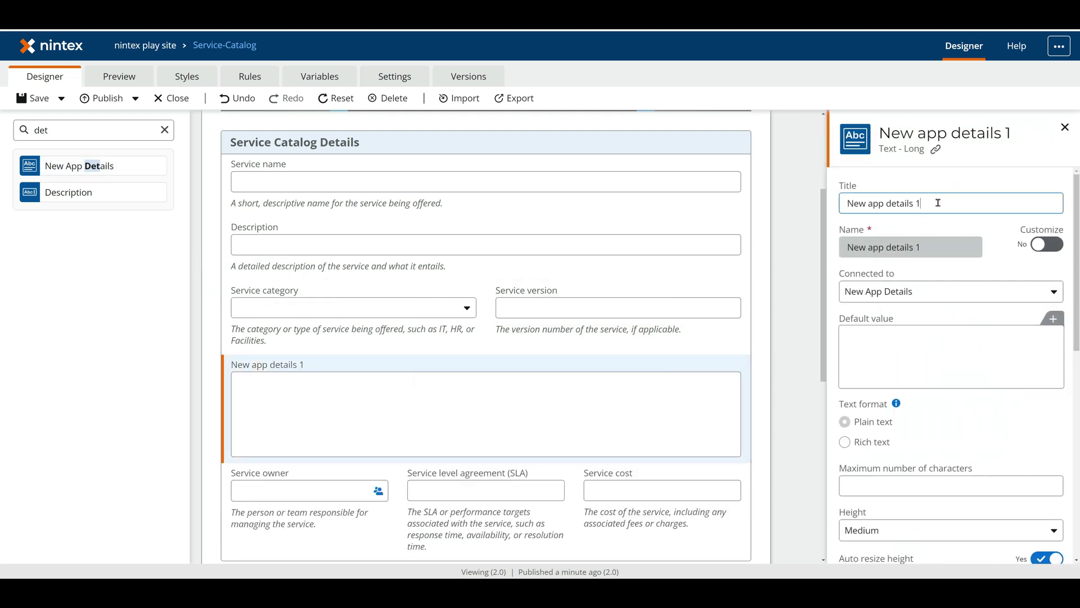
click(270, 317)
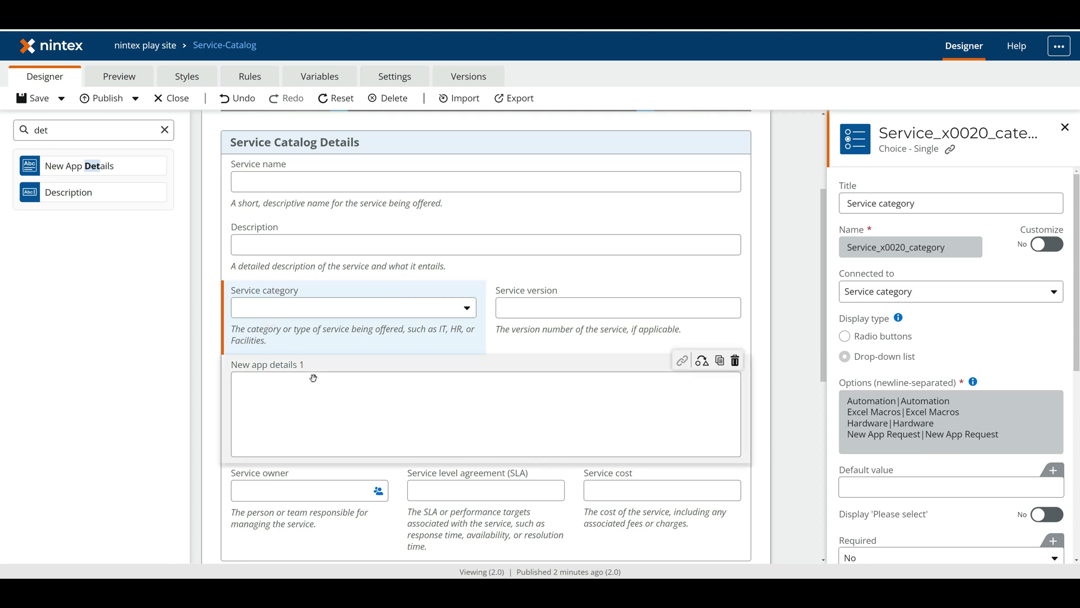
click(314, 410)
click(927, 203)
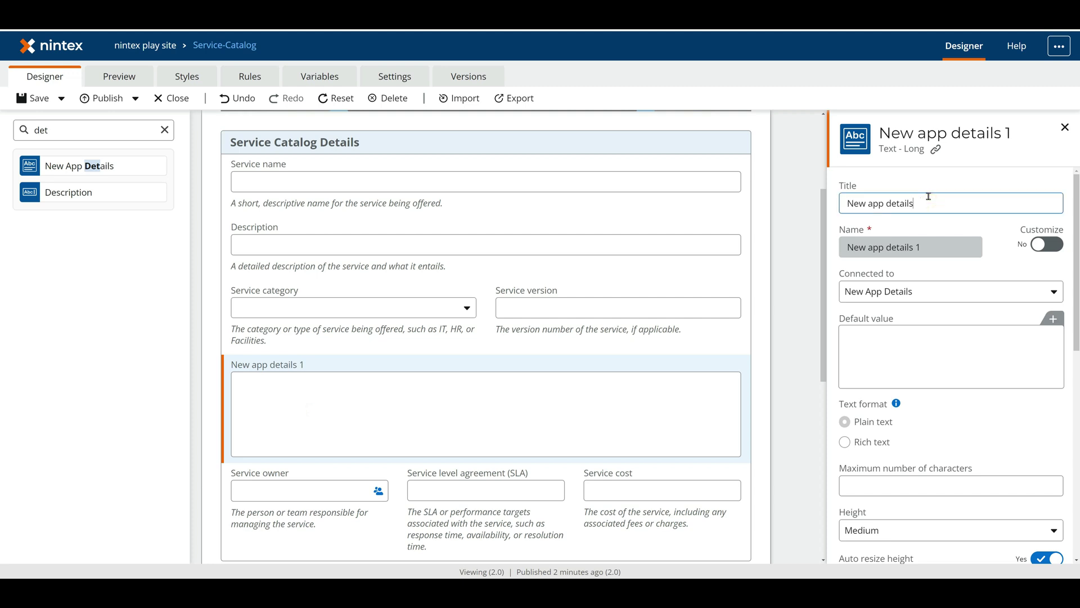
click(959, 351)
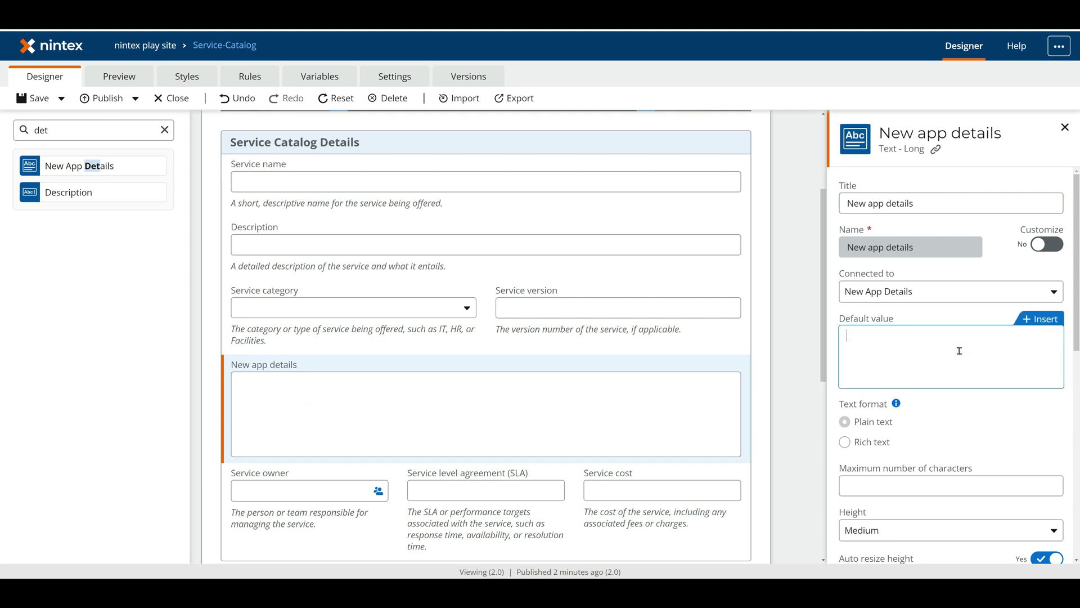
Give the New app details field the description 'Enter info about new app.'.
scroll(888, 467, down, 5)
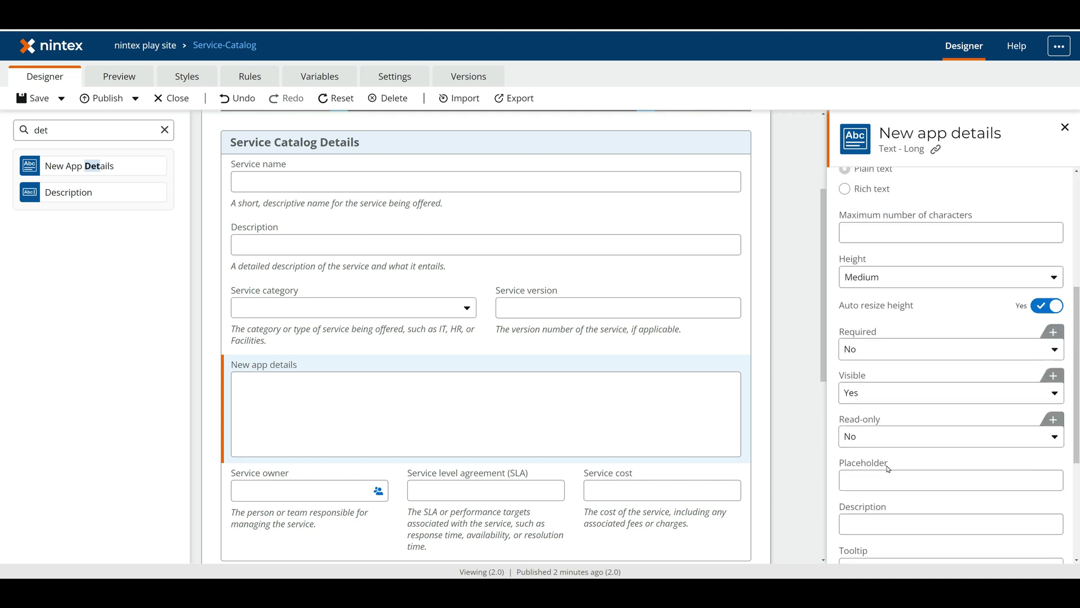
scroll(899, 430, down, 3)
click(882, 355)
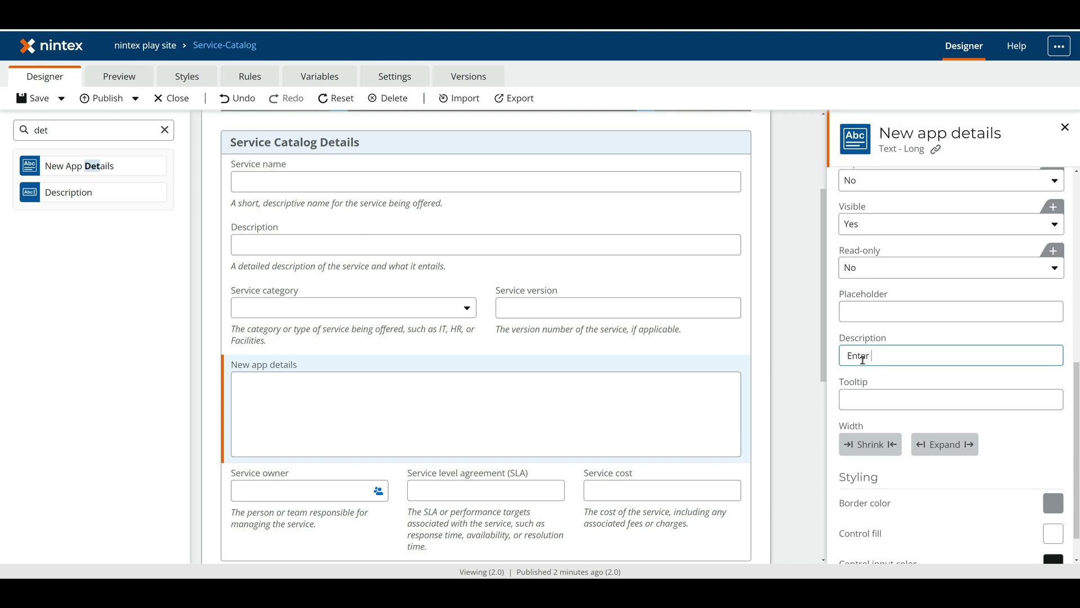
text(info about new app.)
click(772, 386)
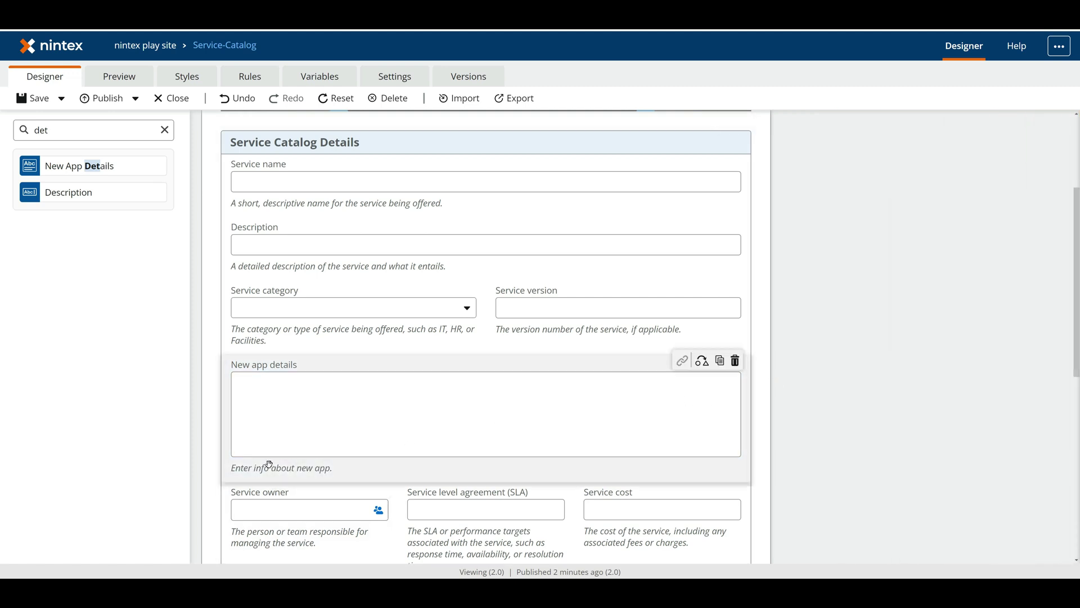
click(467, 424)
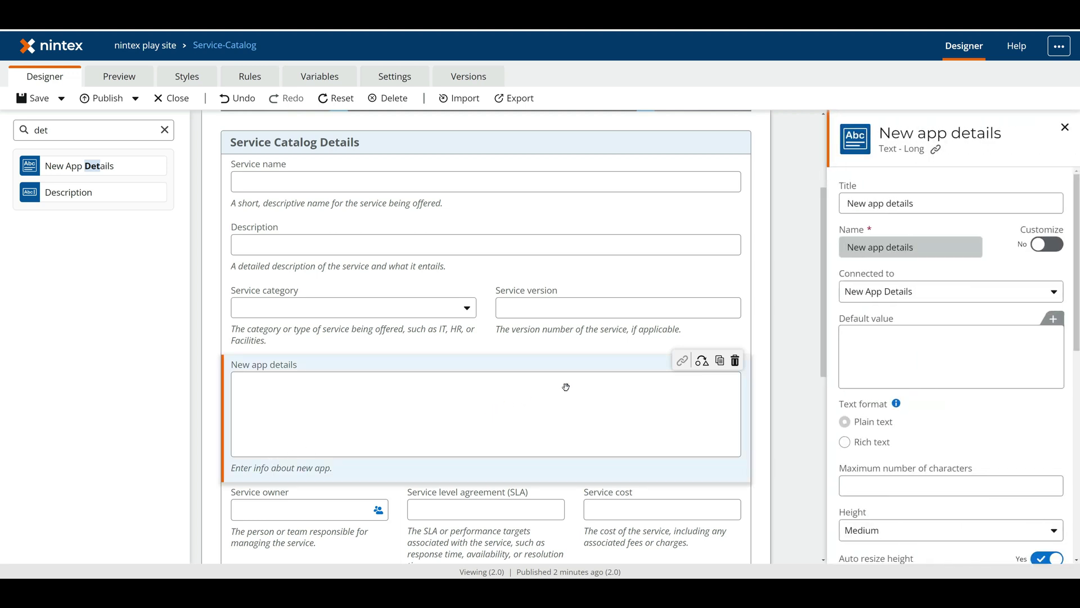
click(298, 297)
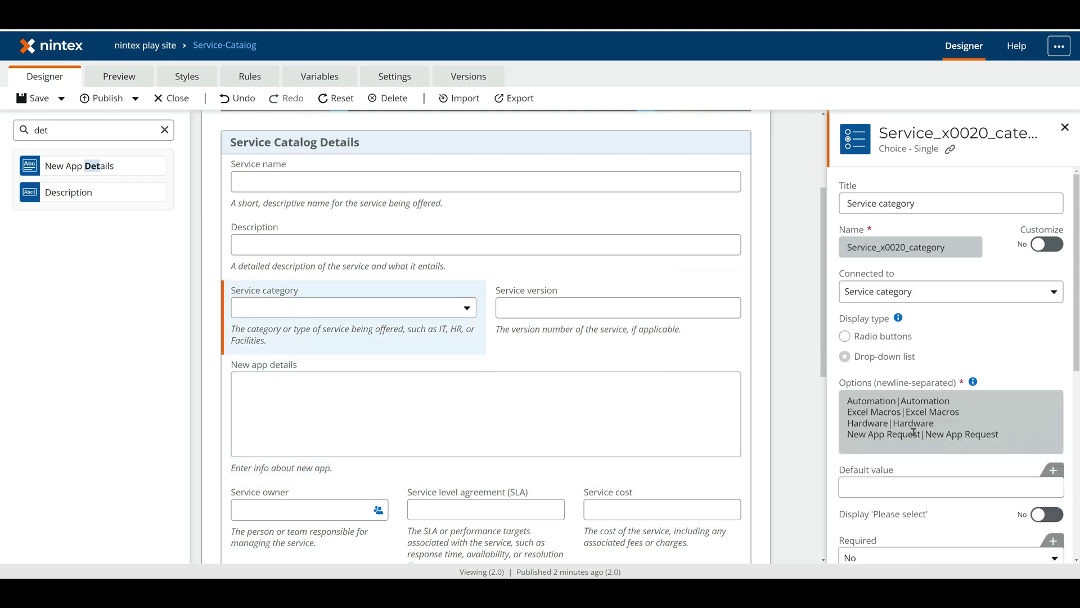
Start a new form rule with condition Service_x0020_category Equals New App Request.
click(245, 76)
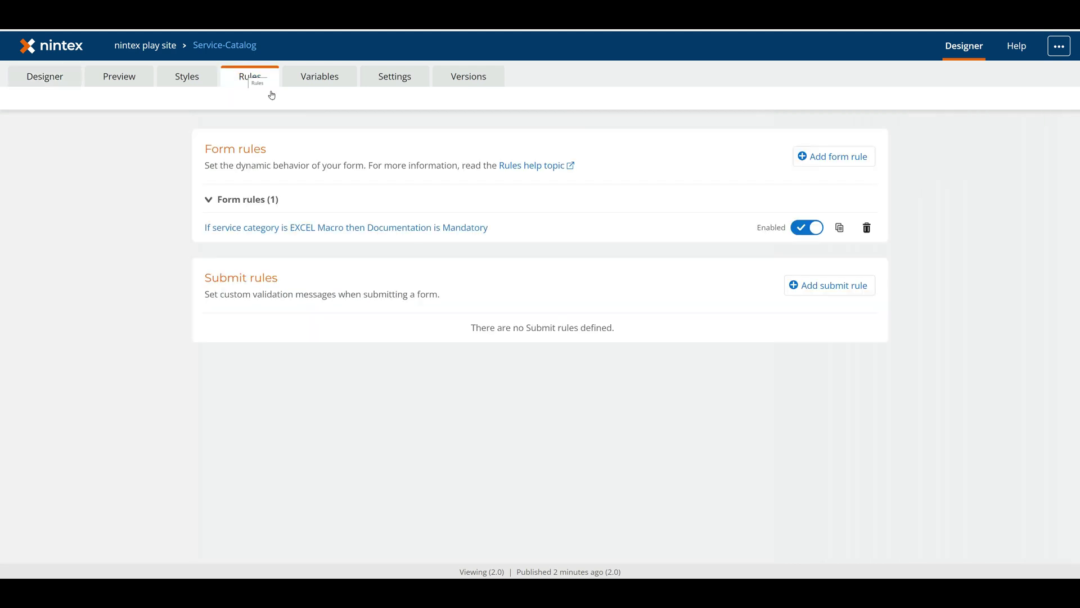
click(832, 156)
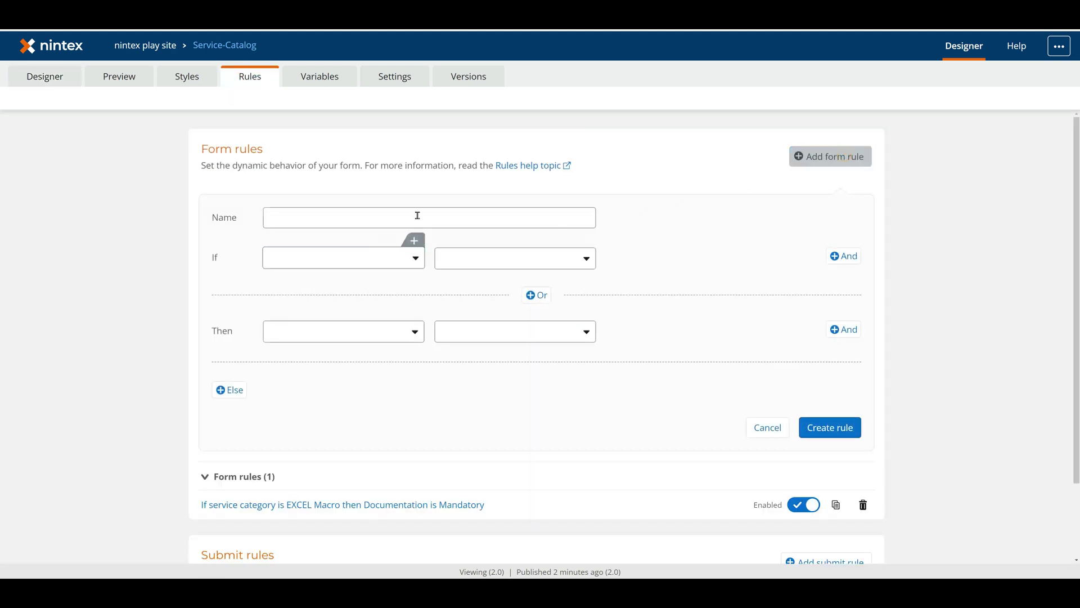
click(408, 252)
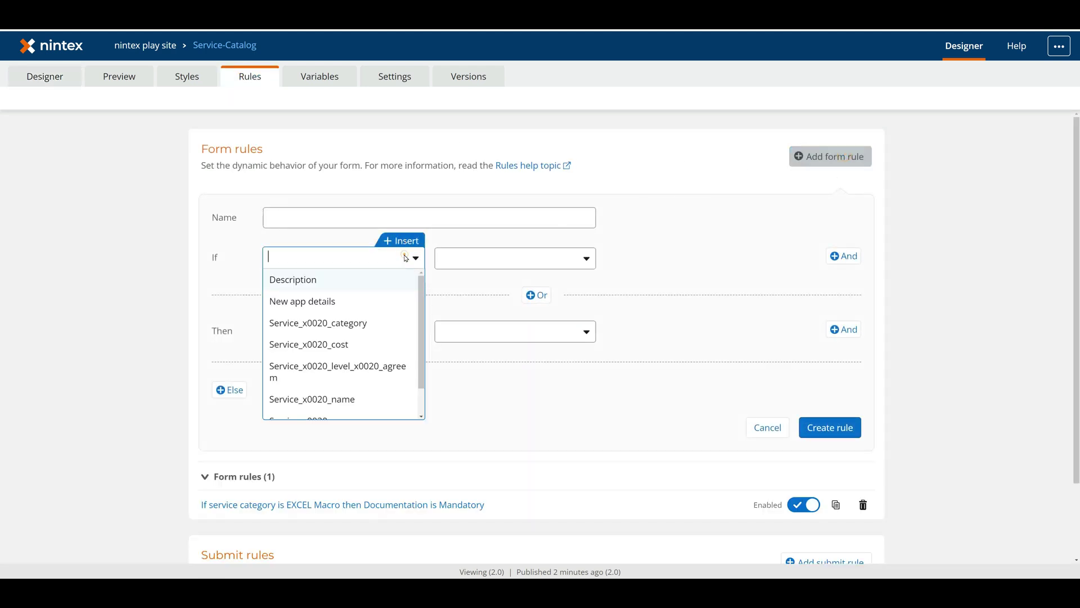
text(cat)
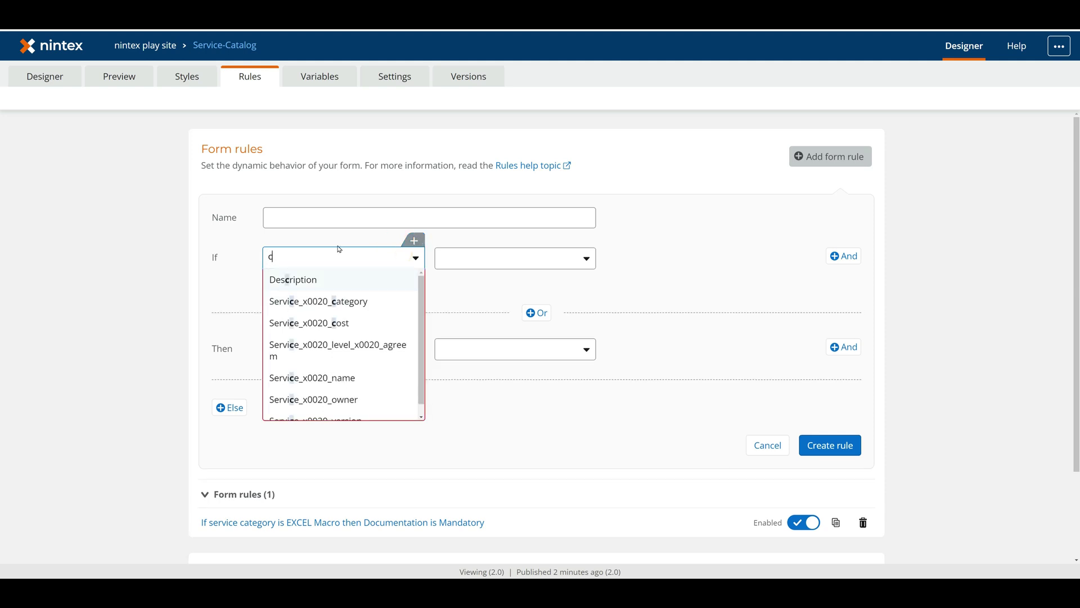
click(348, 280)
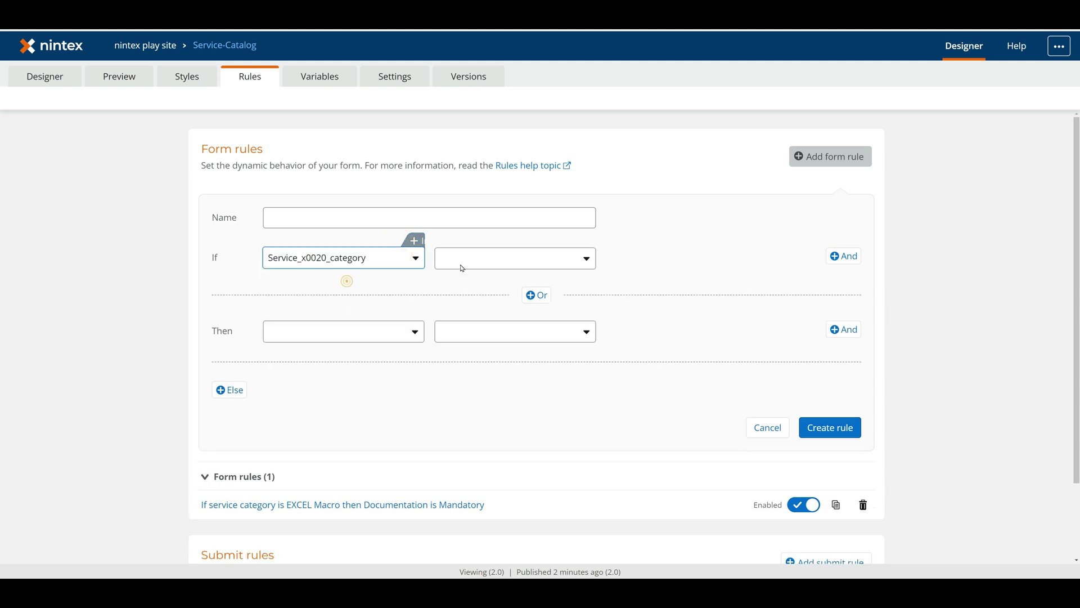
click(465, 259)
click(469, 304)
click(641, 258)
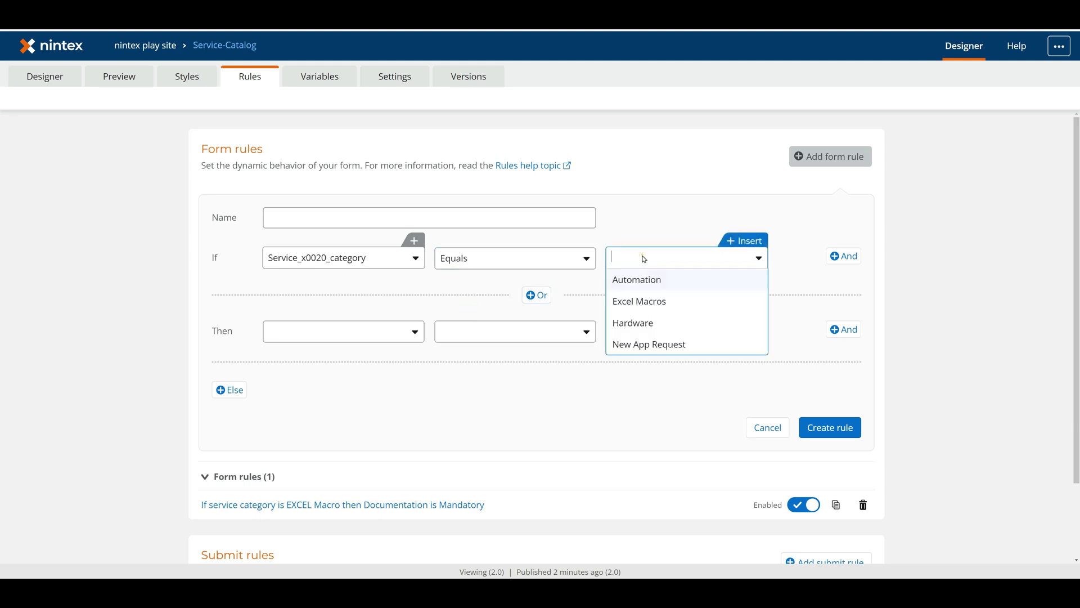
click(650, 344)
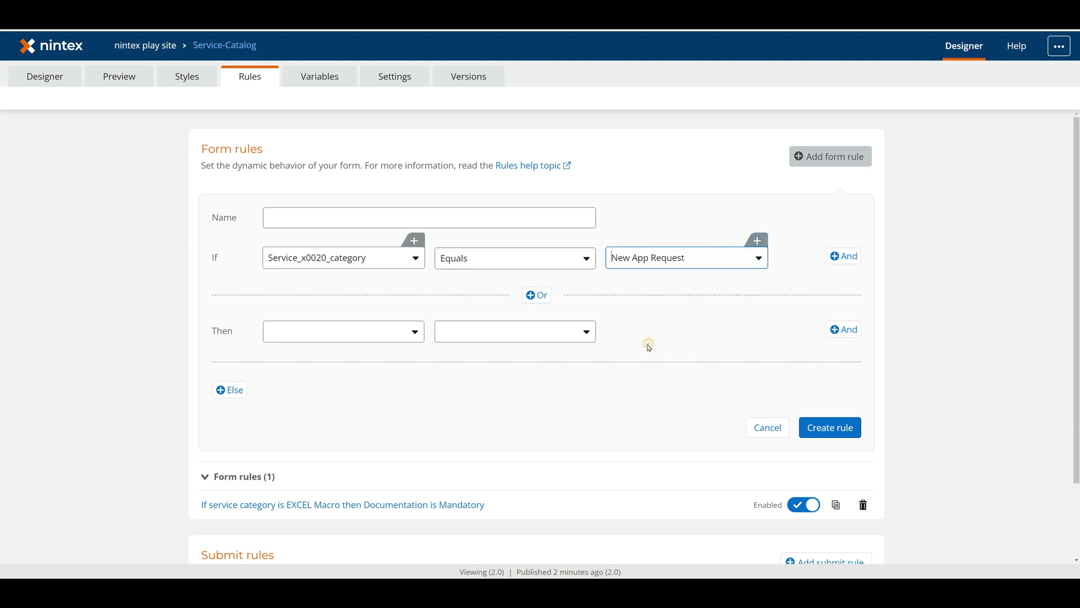
Make New app details Visible Yes when the condition matches.
click(306, 334)
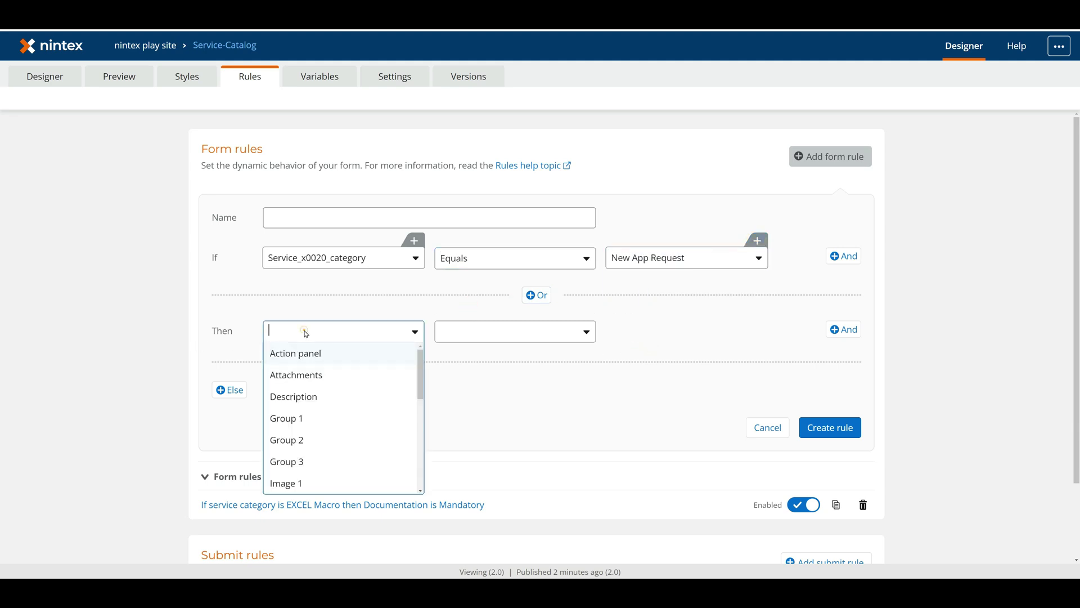
text(det)
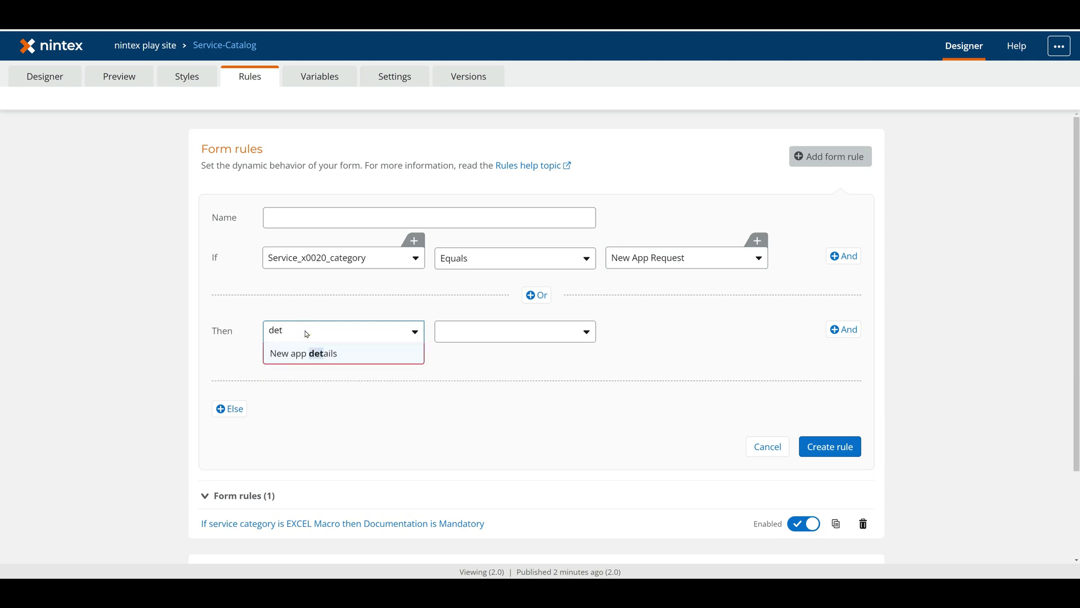
click(314, 353)
click(495, 332)
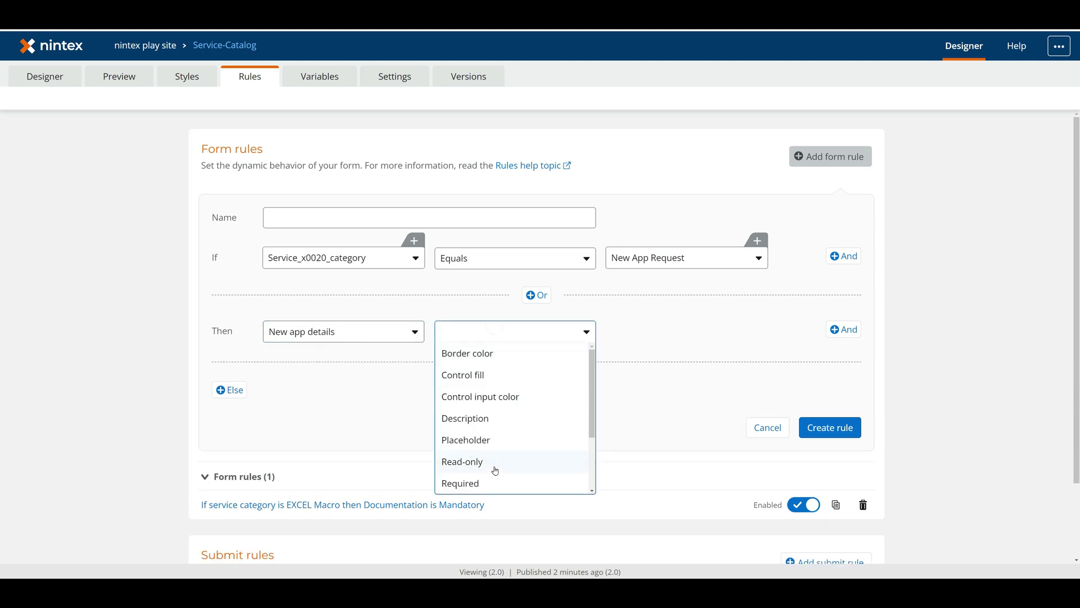
scroll(495, 470, down, 3)
click(484, 483)
click(636, 333)
click(631, 353)
Add a second action setting New app details Required to Yes.
click(840, 328)
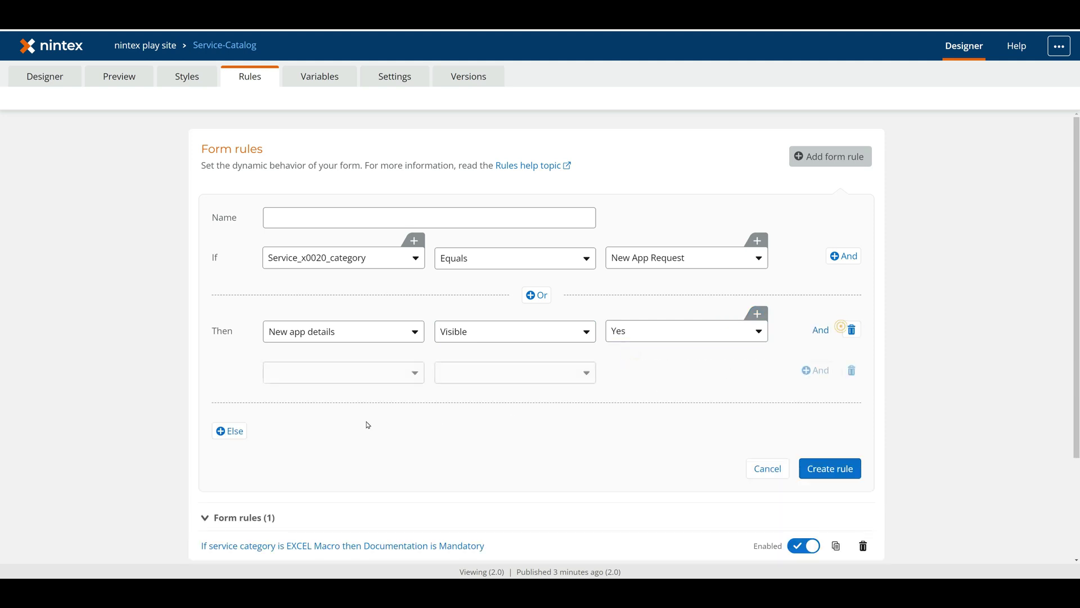
click(309, 372)
text(new)
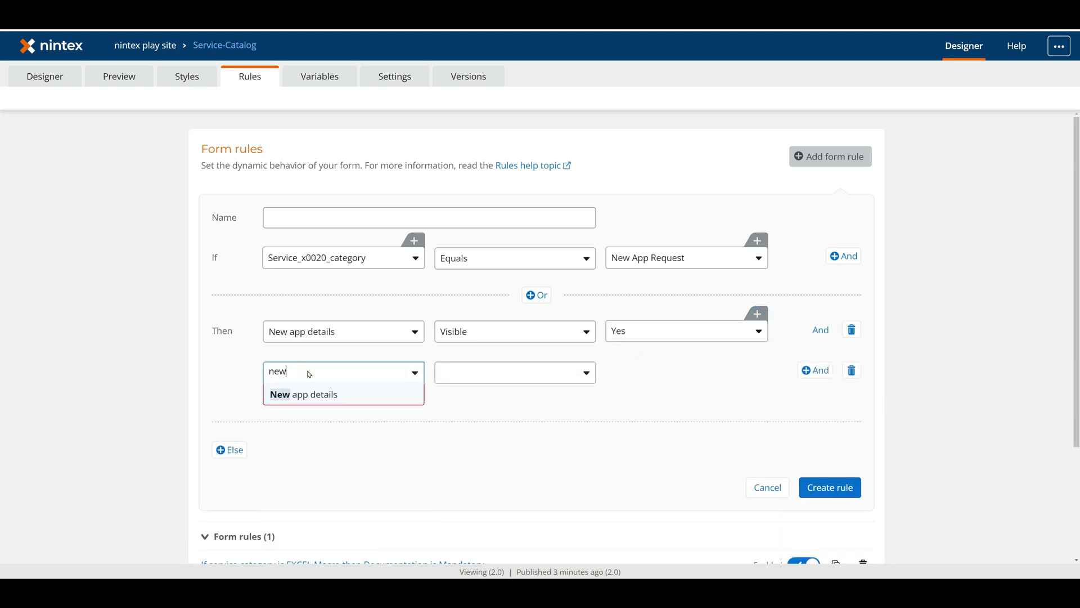
click(323, 397)
click(502, 377)
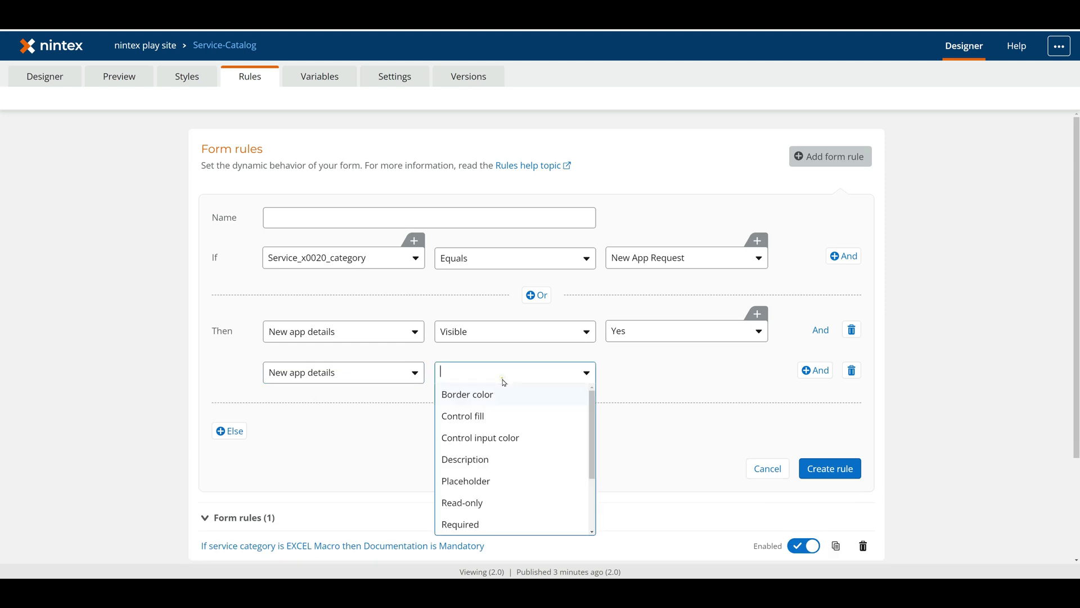
click(472, 523)
click(625, 373)
click(623, 393)
Add an Else branch that sets New app details Visible to No.
click(226, 433)
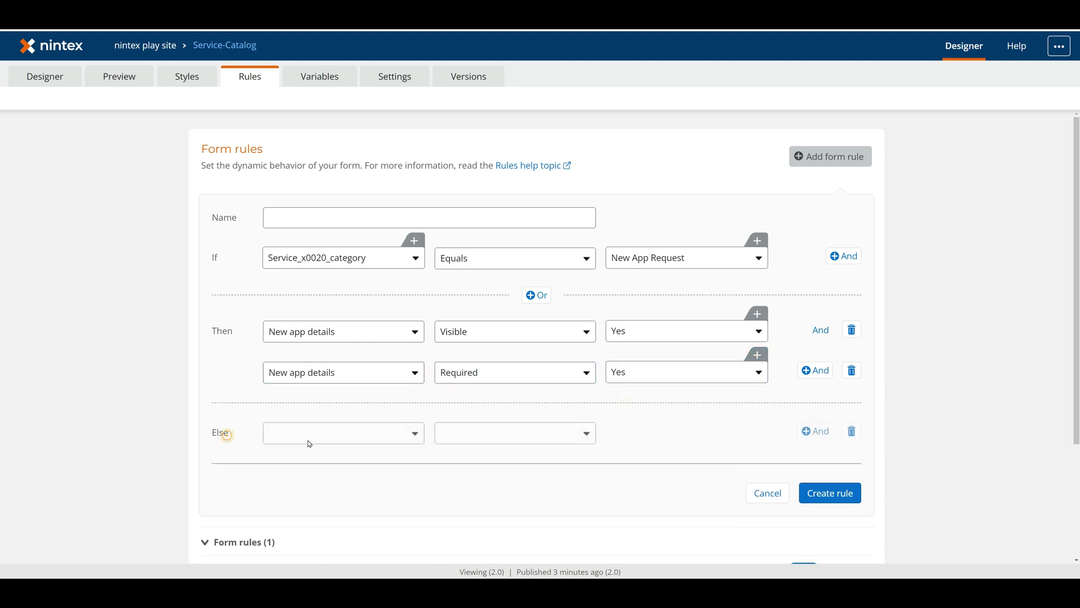
click(308, 441)
text(det)
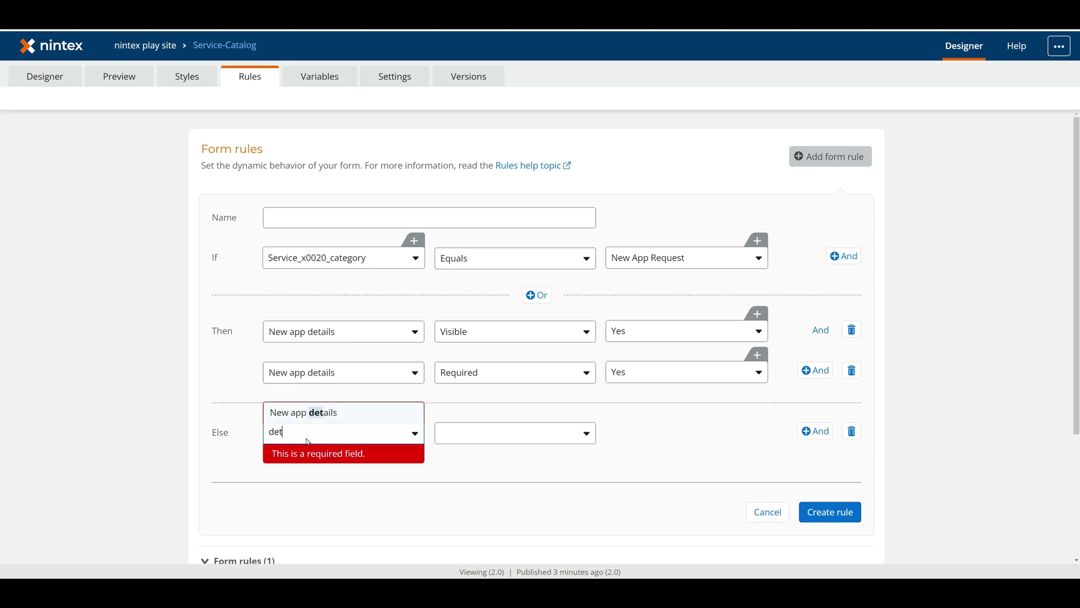
click(311, 413)
click(521, 434)
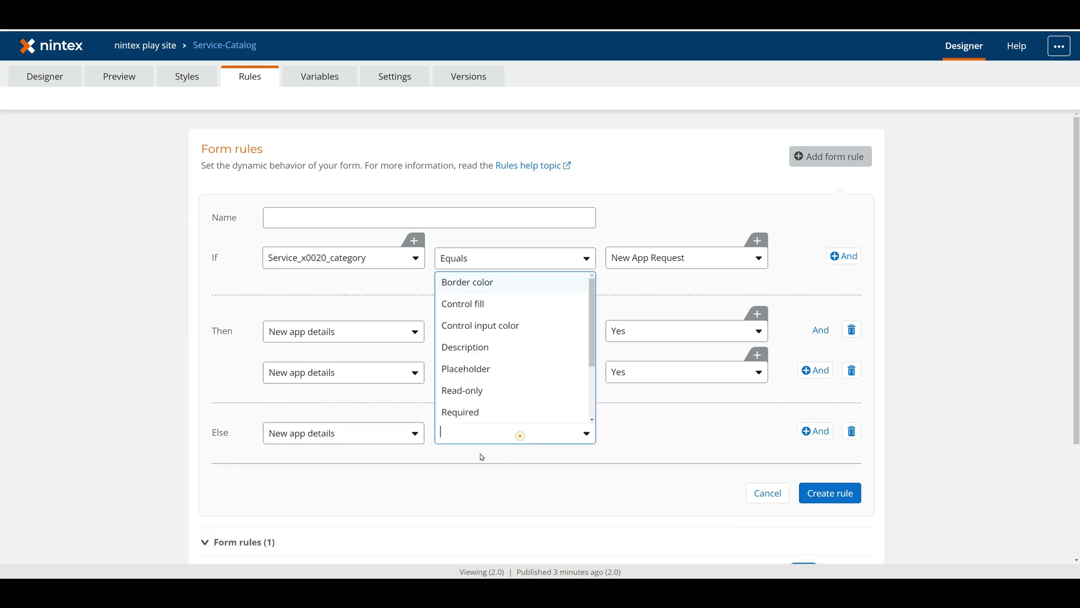
scroll(484, 377, down, 3)
click(456, 416)
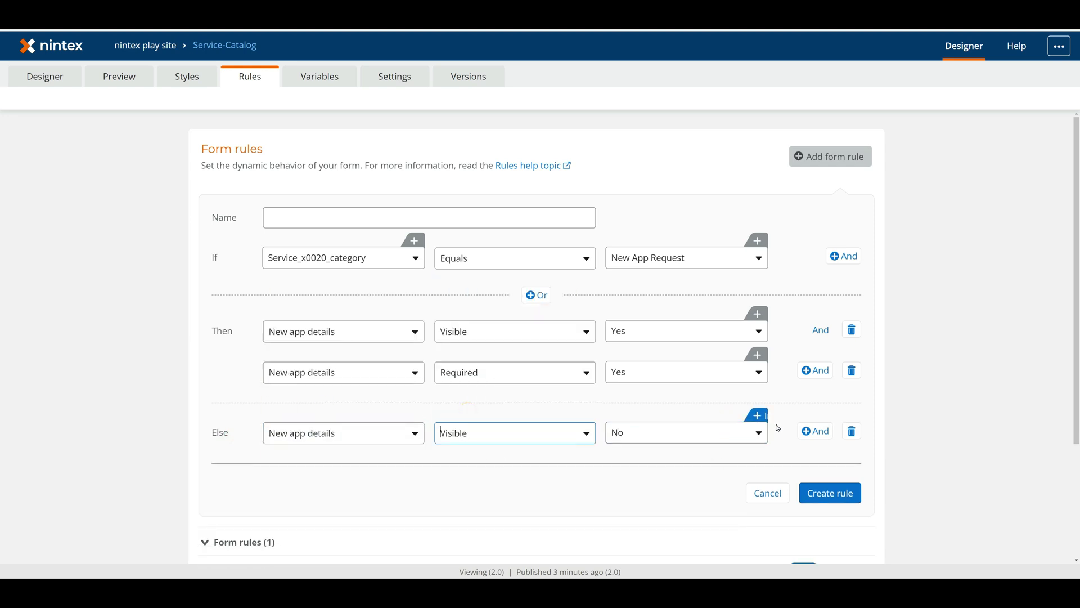
Add a second Else action setting New app details Required to No.
click(815, 431)
click(284, 474)
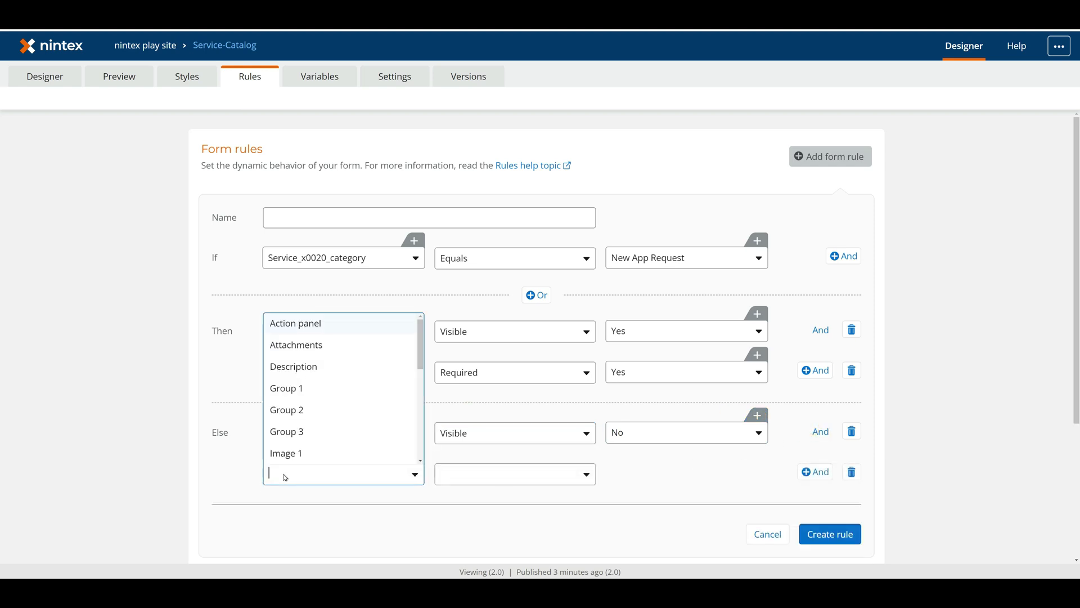
text(new)
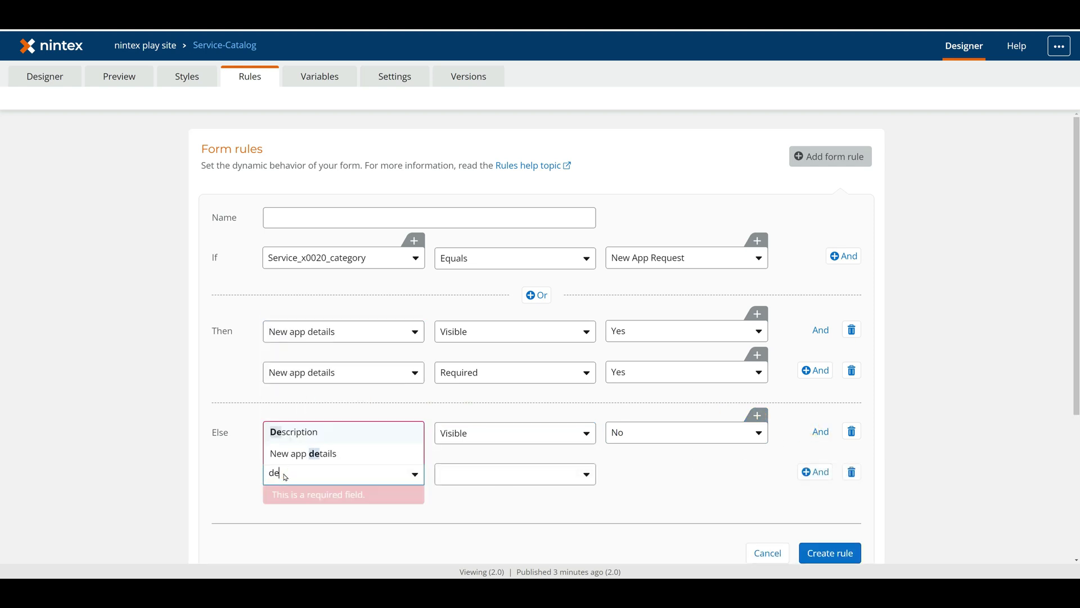
click(332, 455)
click(466, 475)
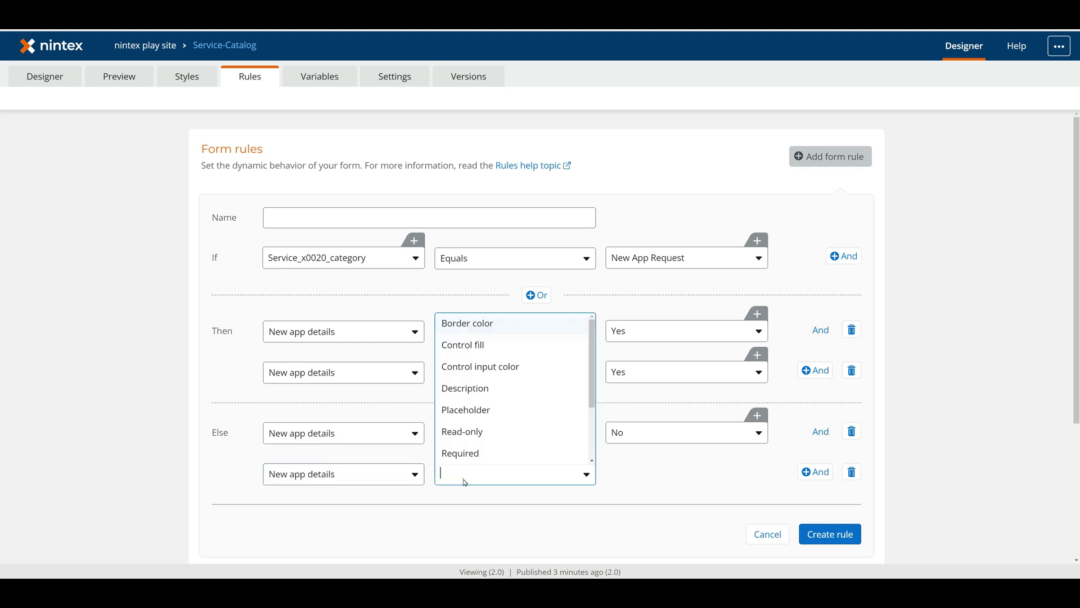
click(468, 453)
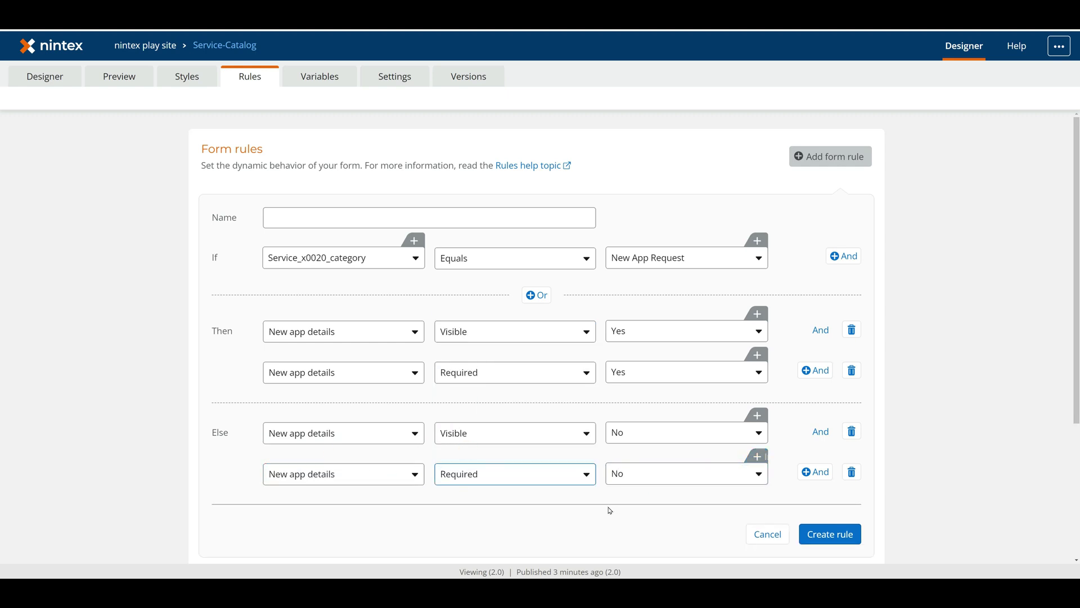
click(600, 522)
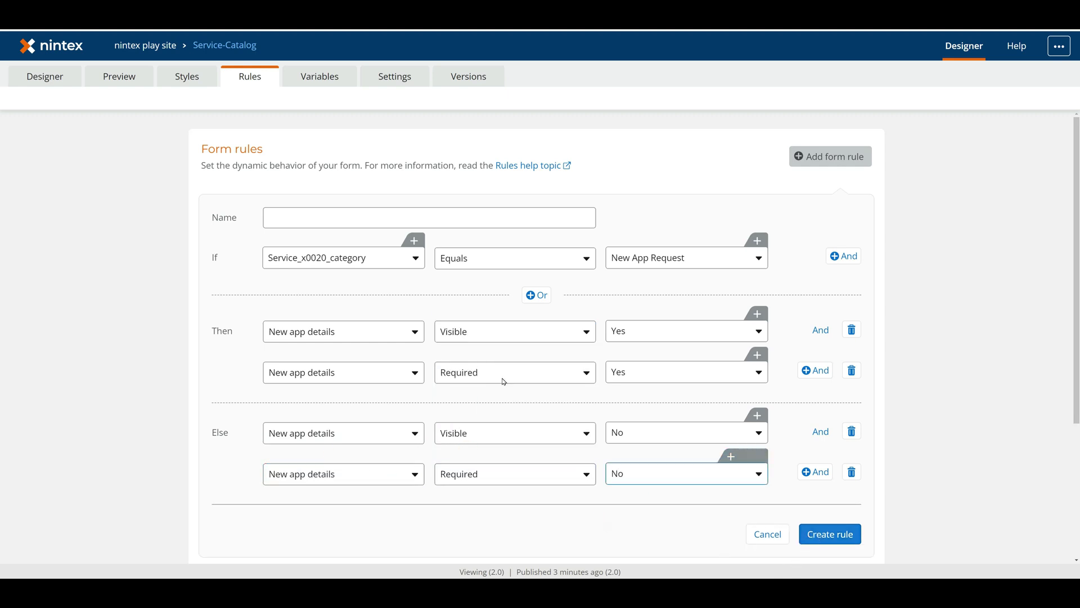
click(293, 218)
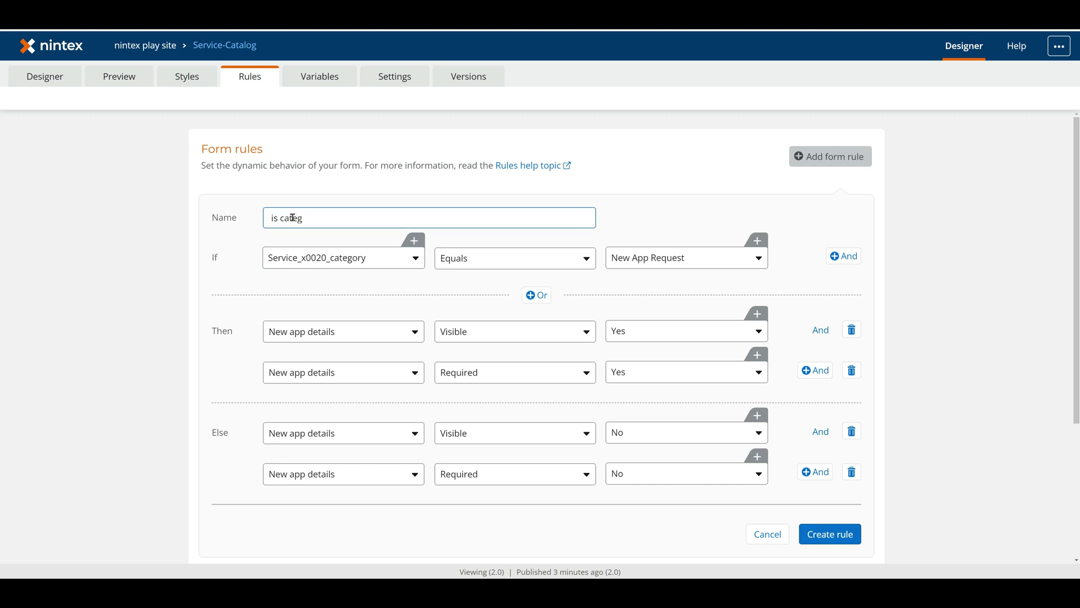
Save the enabled rule 'is category is new app request, then ask for more info' and return to the designer.
text(is category is new app request, then ask for mor)
text(enb)
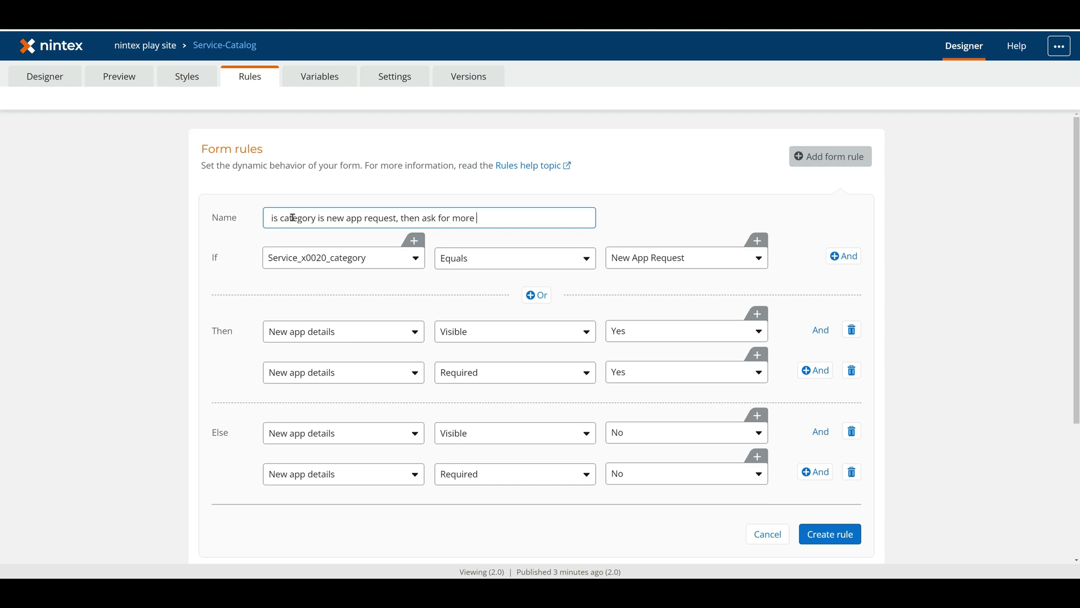
text(fo)
click(816, 539)
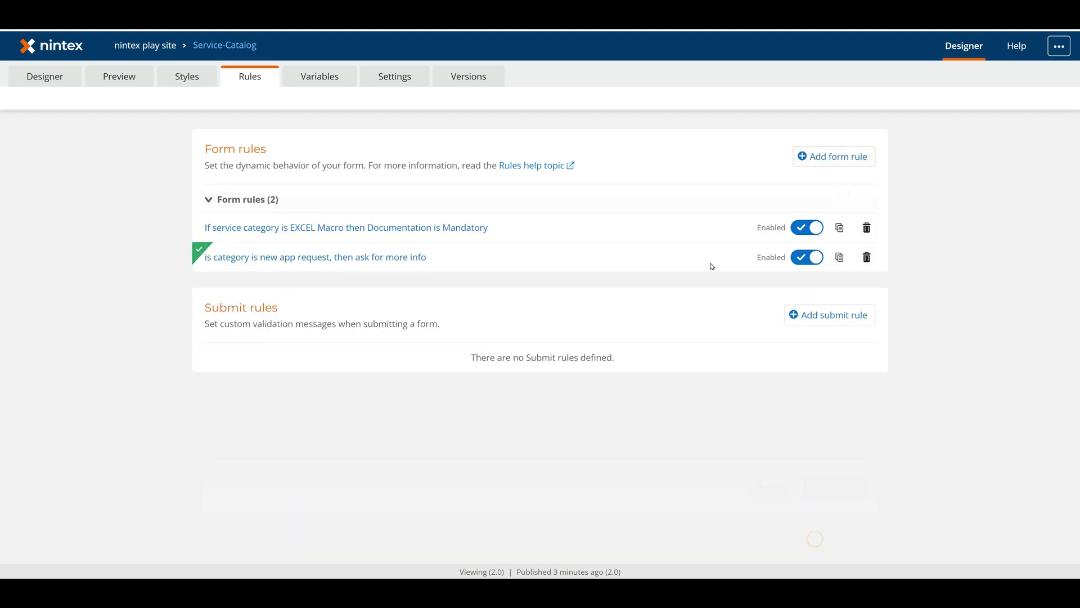
click(61, 75)
click(137, 99)
Publish the form, close the designer, and start a new Service-Catalog item to test it.
click(126, 149)
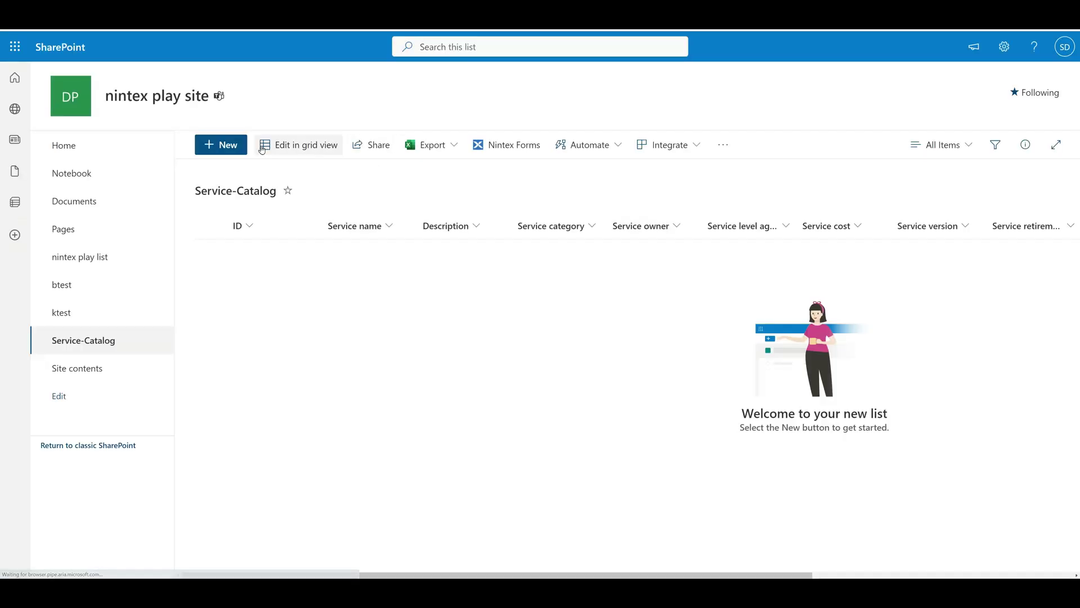
click(213, 148)
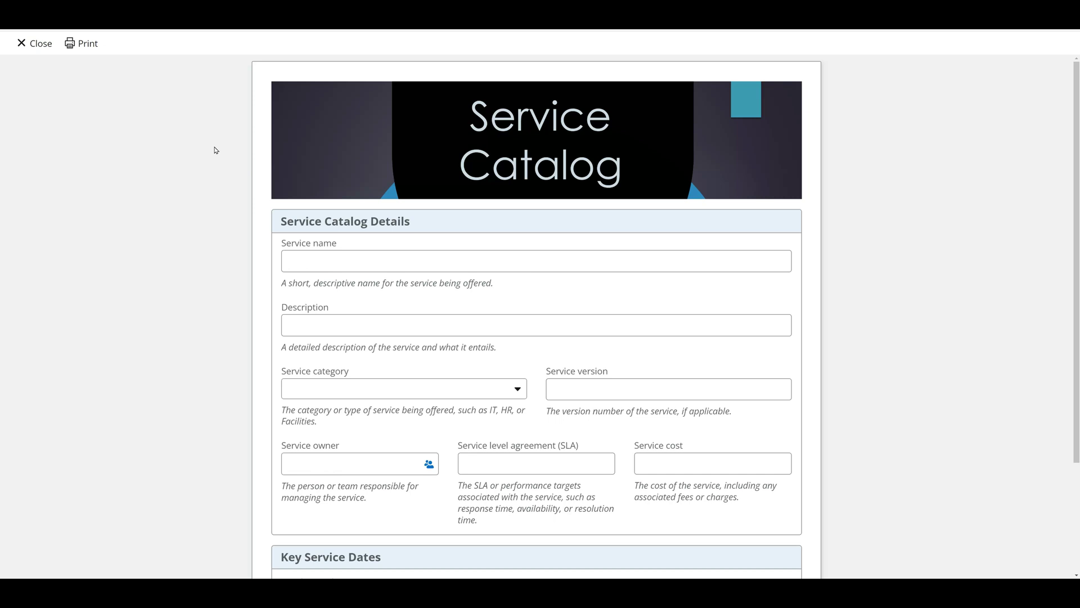
Test the Service category by choosing New App Request, then switching it to Hardware.
scroll(902, 279, down, 3)
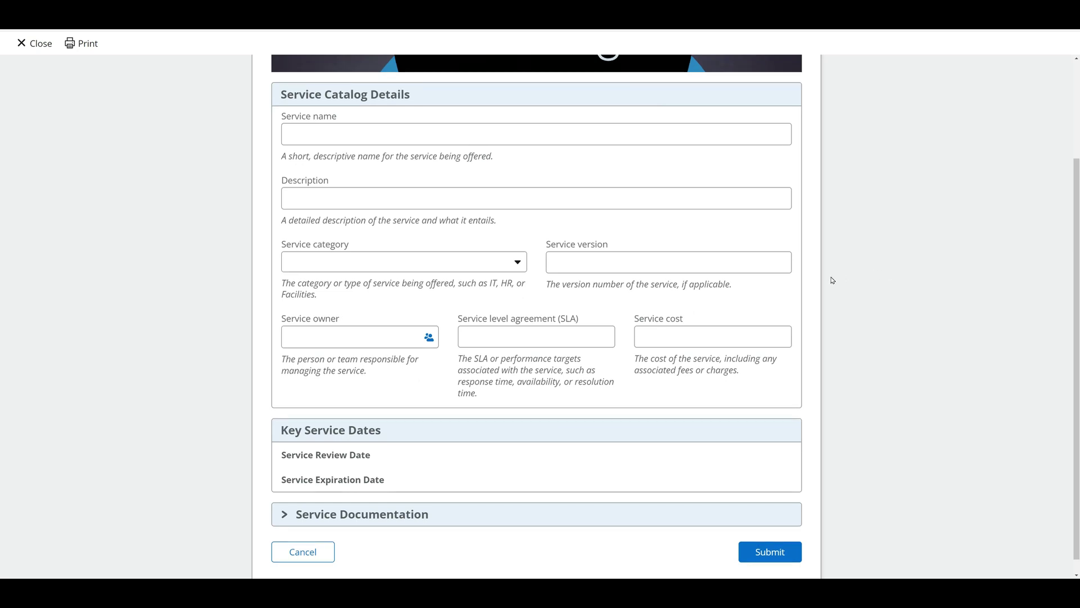
scroll(832, 280, down, 1)
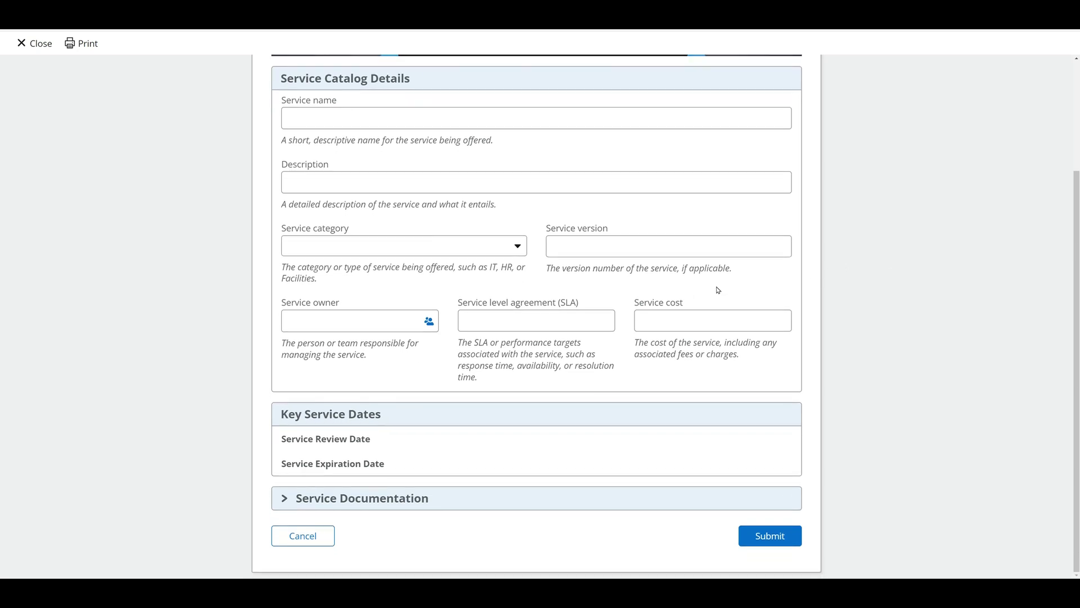
click(364, 245)
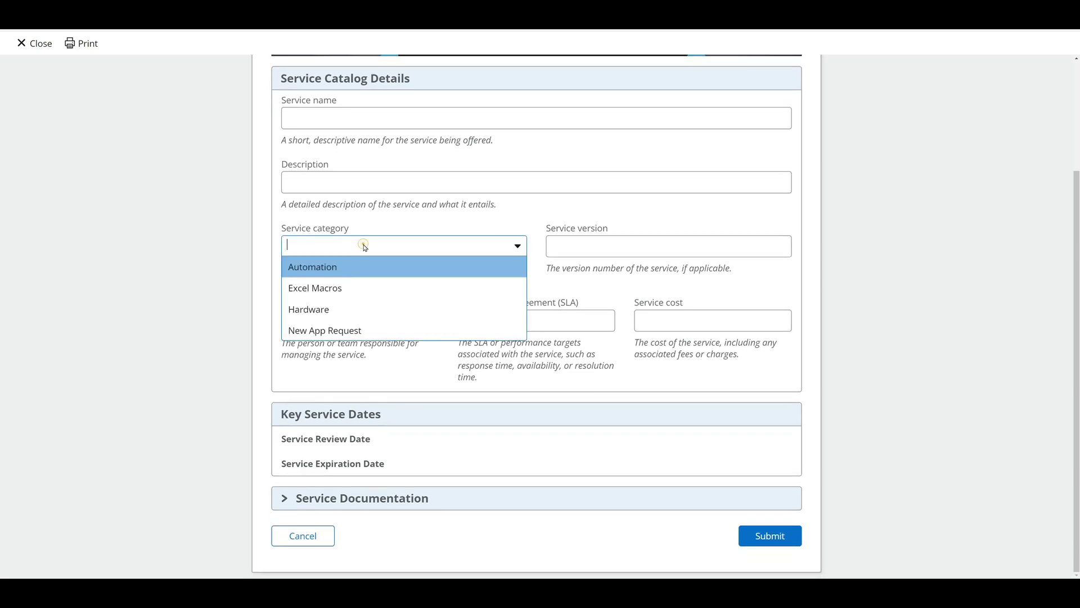
click(333, 333)
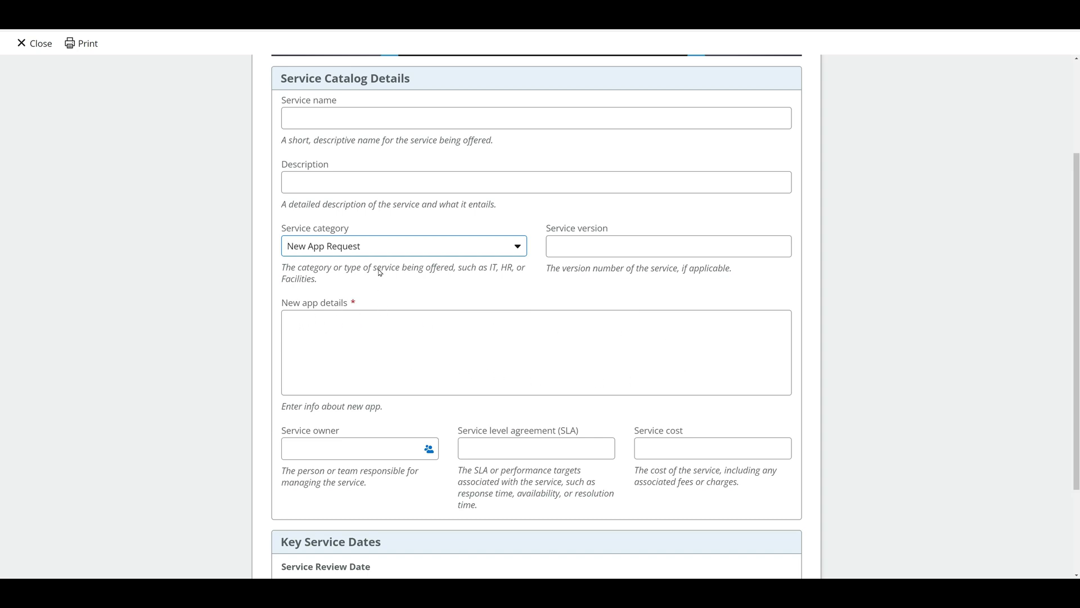
click(375, 243)
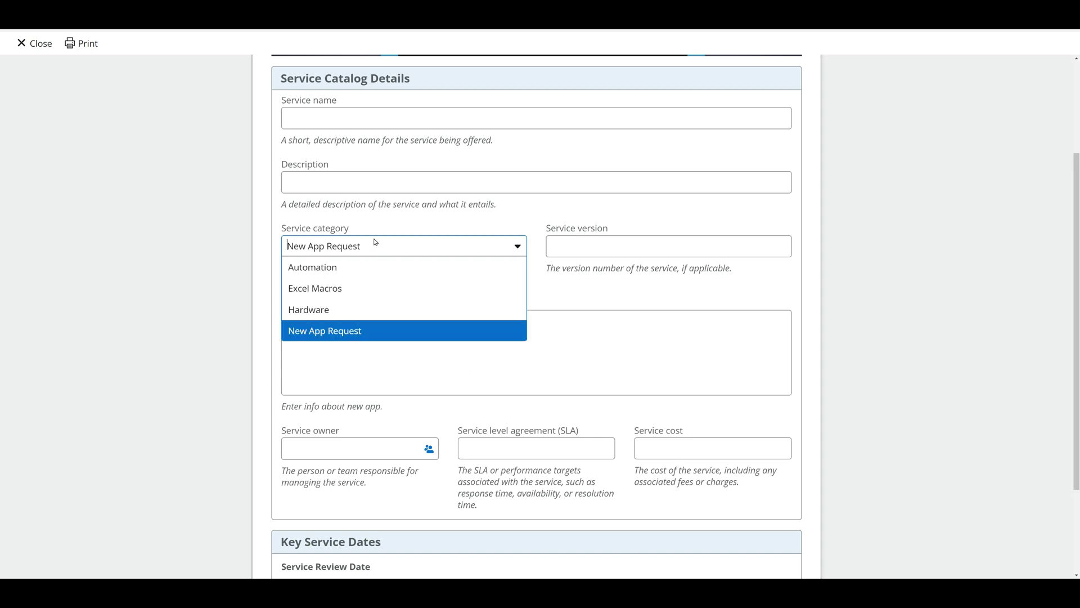
click(343, 309)
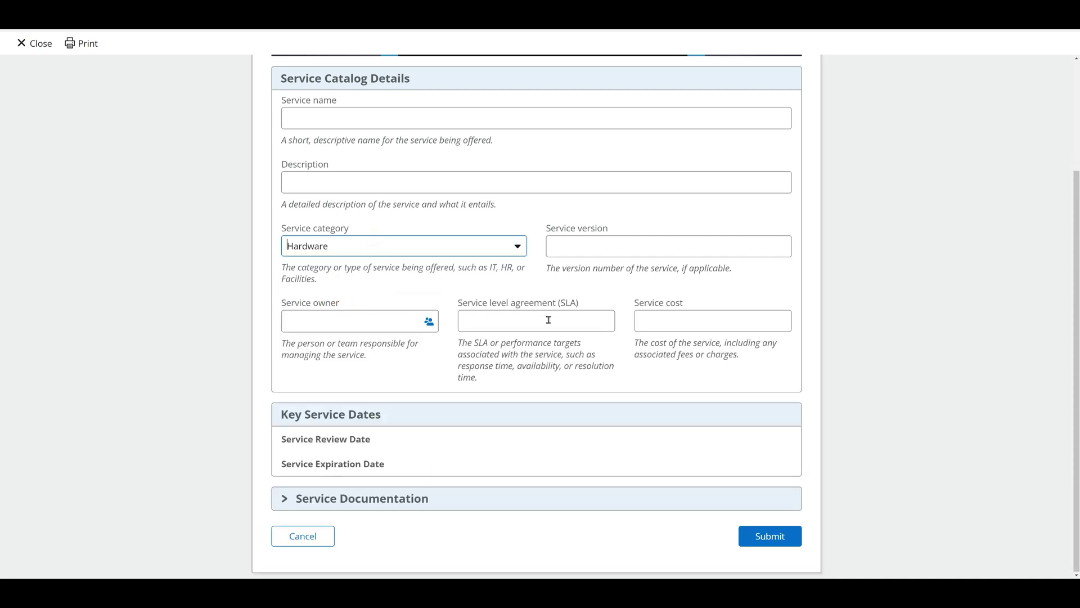
Expand Service Documentation and switch the category to Excel Macros to check Files becomes required.
click(286, 498)
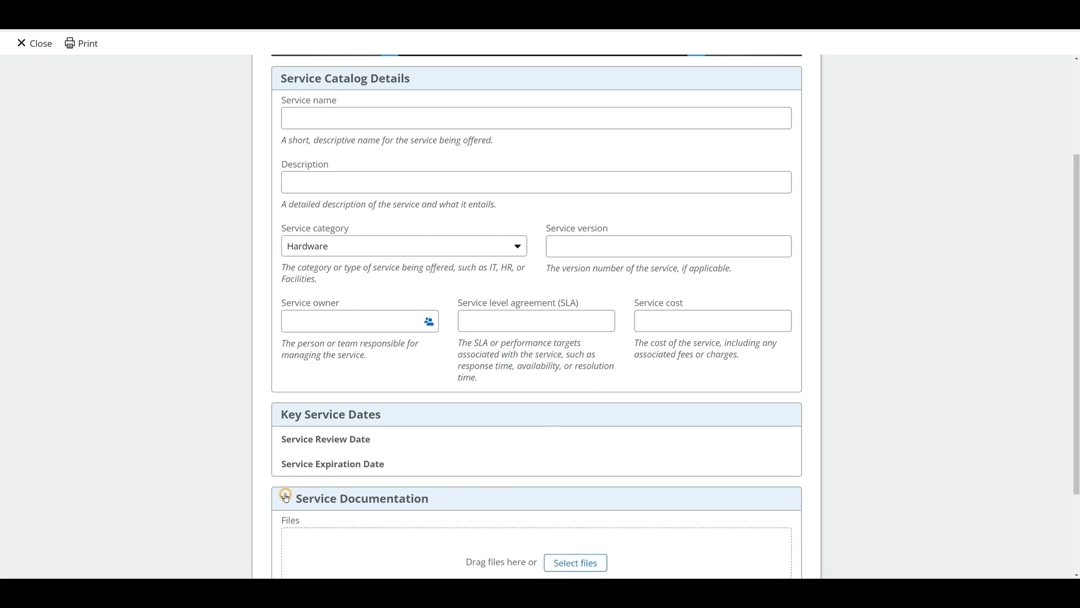
click(334, 246)
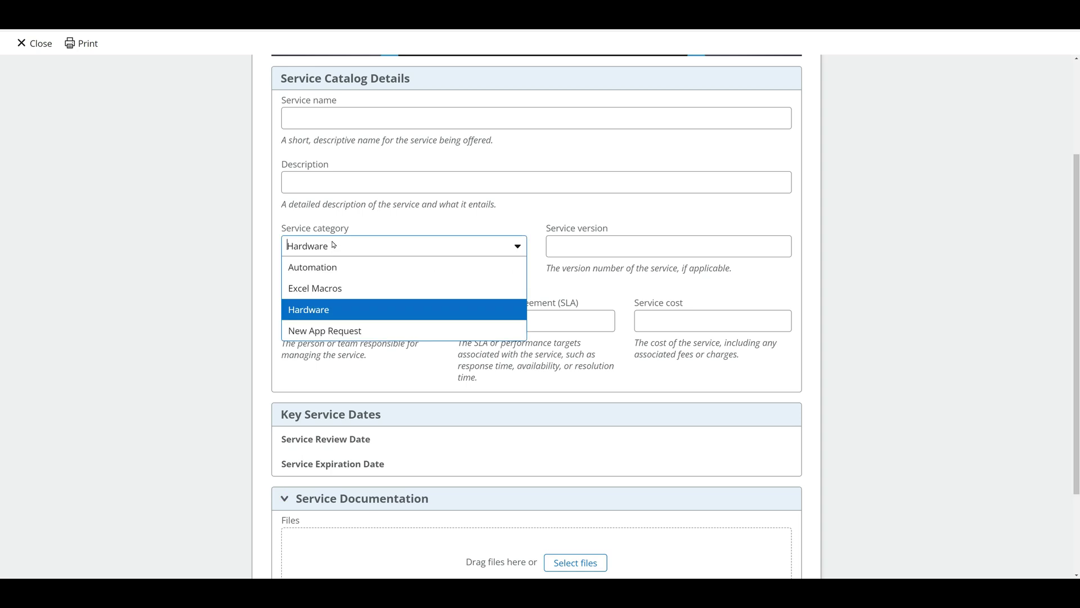
click(316, 289)
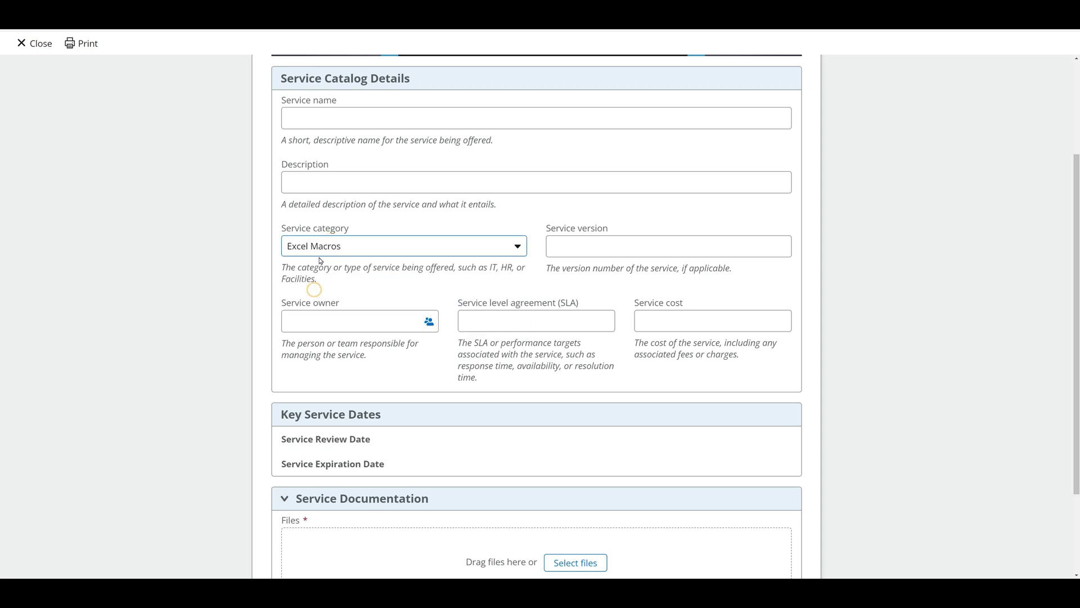
scroll(319, 272, down, 2)
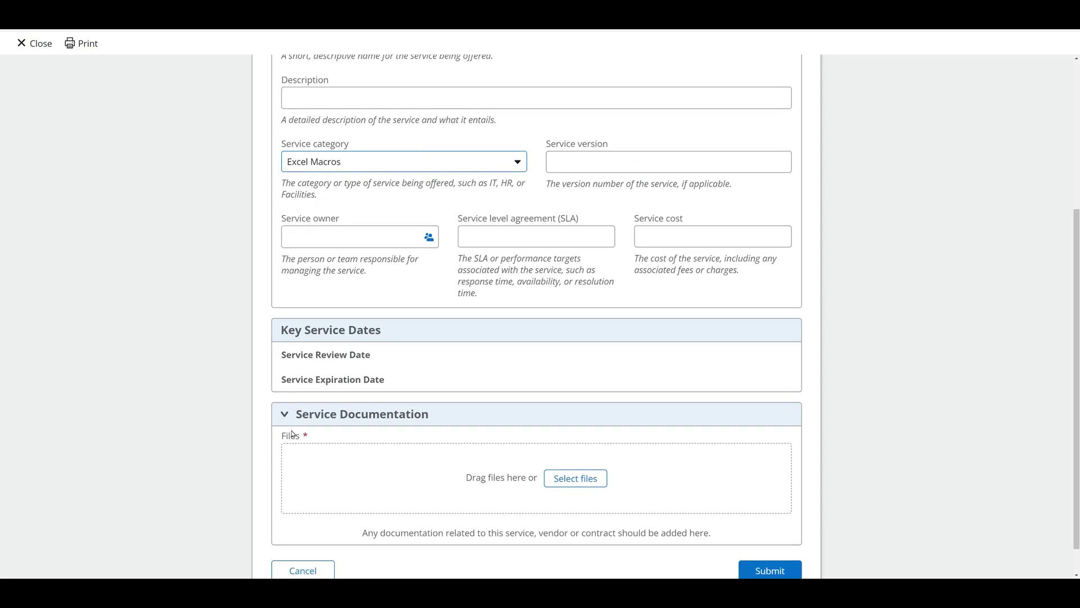
click(308, 437)
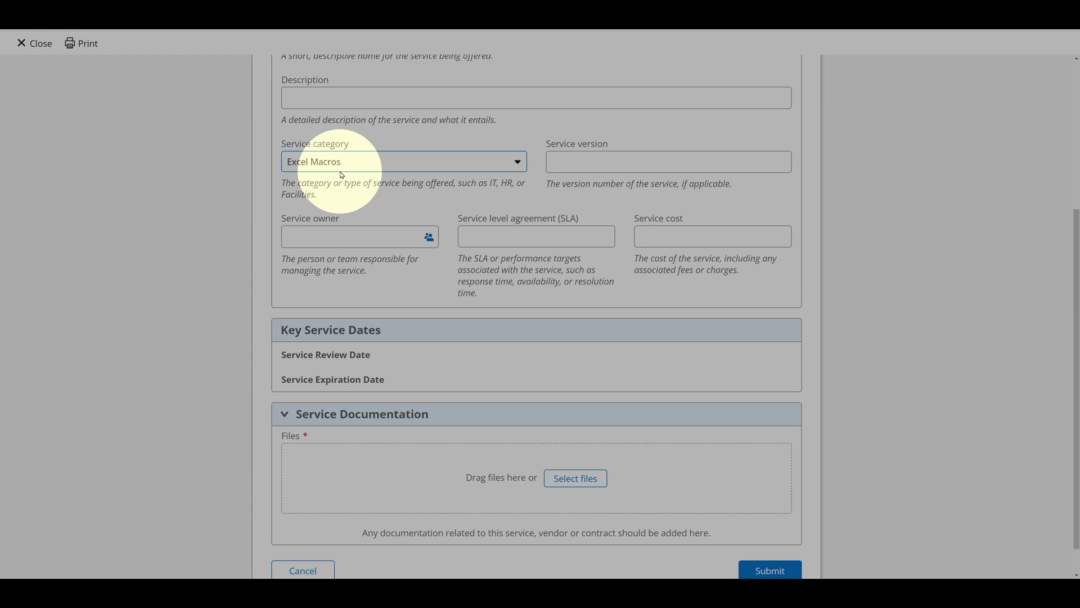
Close the test form and leave the page without saving.
click(30, 49)
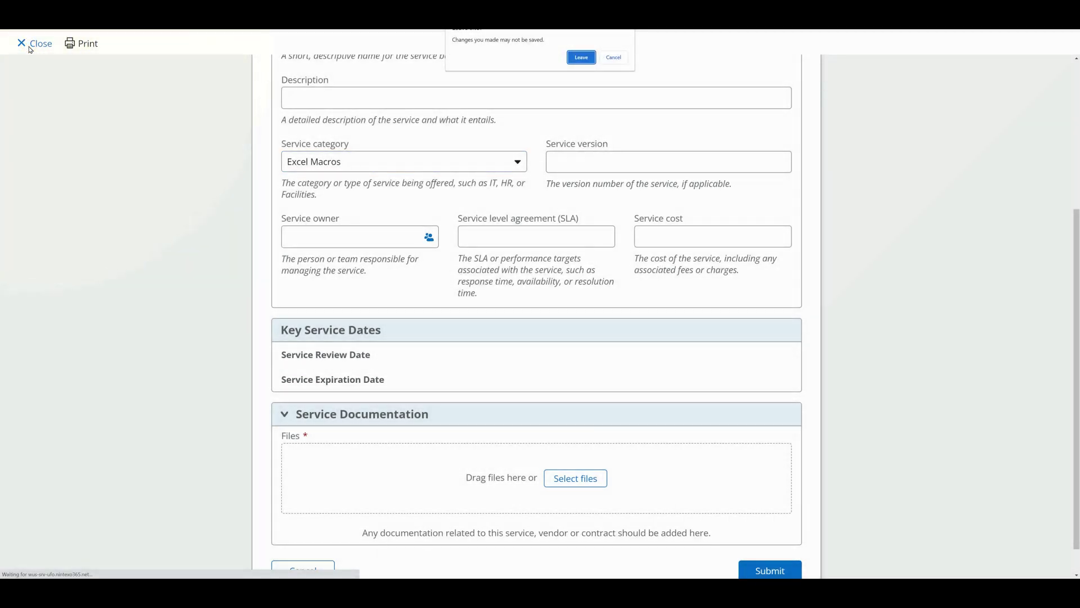
click(581, 58)
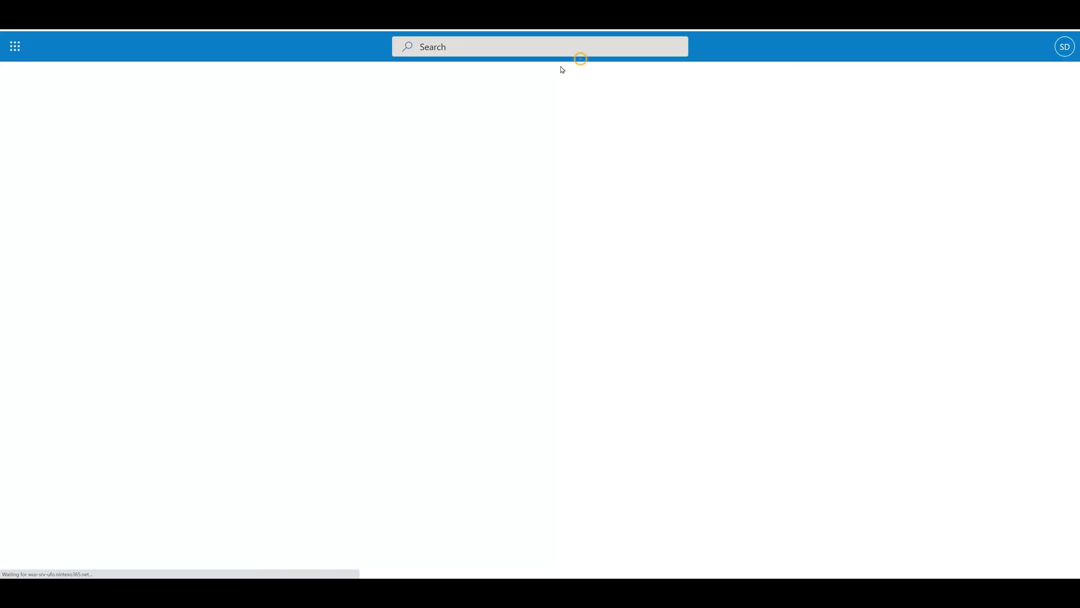